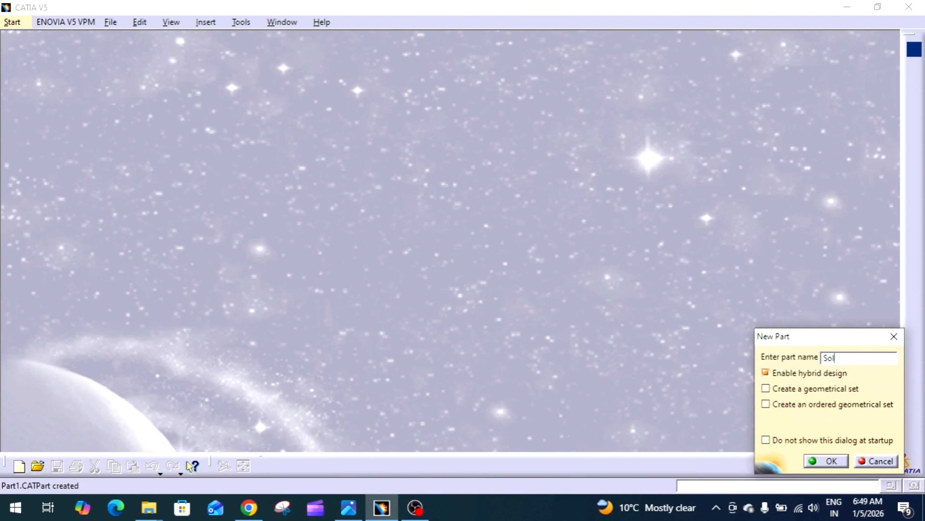
Step: Create a new part named Solid modeling-7
{"action": "type", "text": "modeling-7"}
{"action": "key", "text": "Return"}
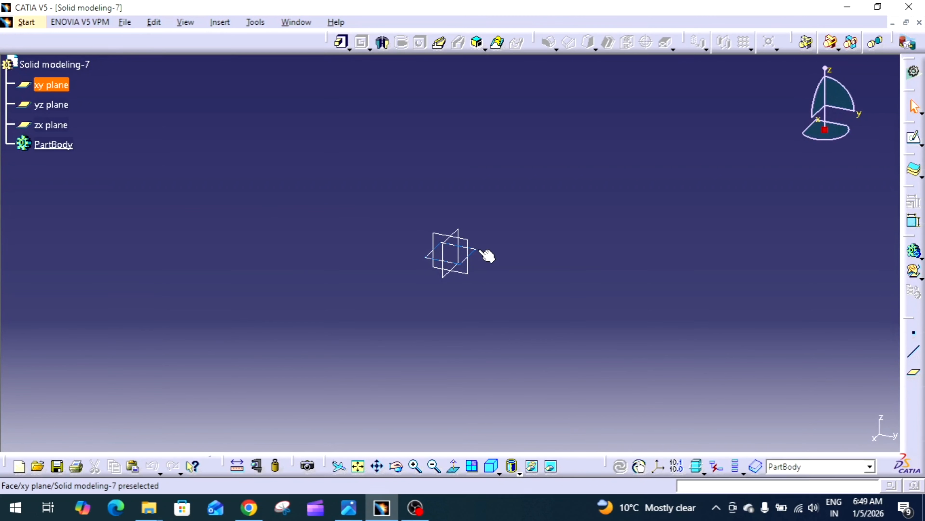
Step: Open a new sketch on the yz plane
{"action": "left_click", "coordinate": [479, 251]}
{"action": "left_click", "coordinate": [914, 138]}
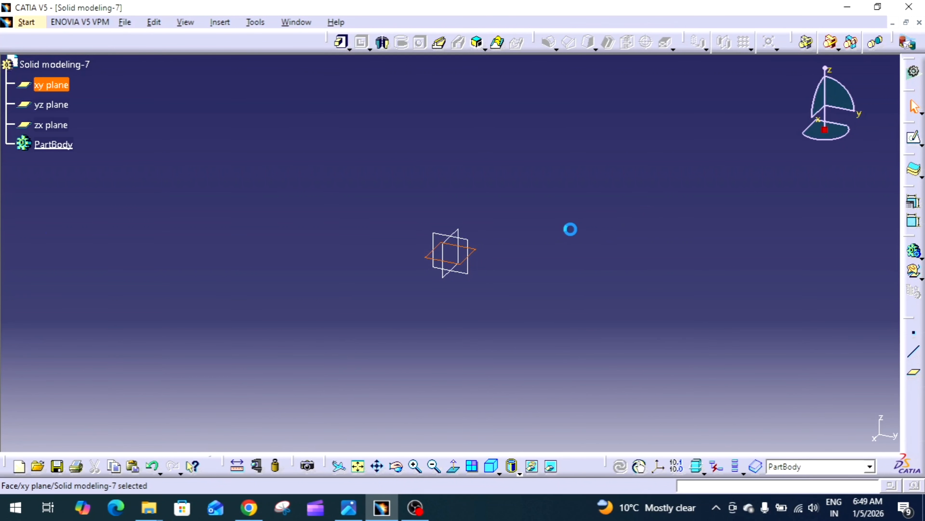
{"action": "left_click", "coordinate": [476, 246]}
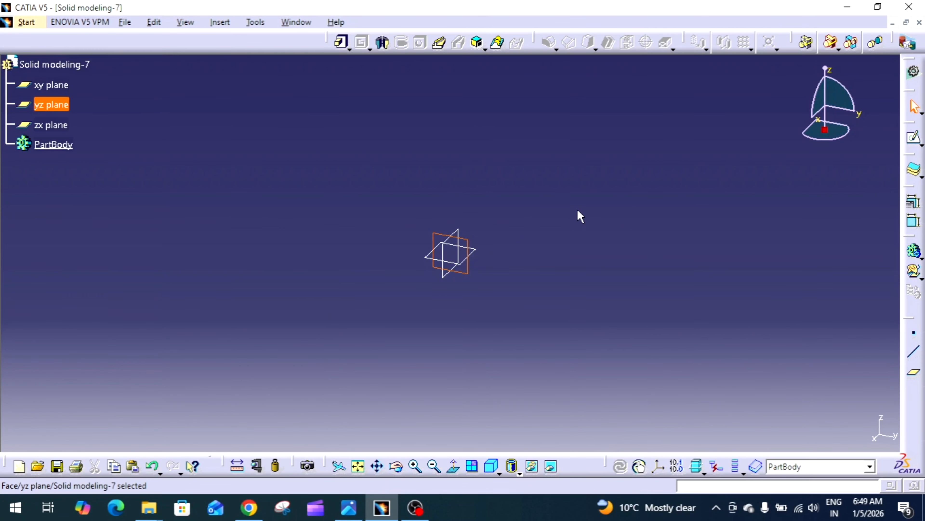
{"action": "left_click", "coordinate": [911, 140]}
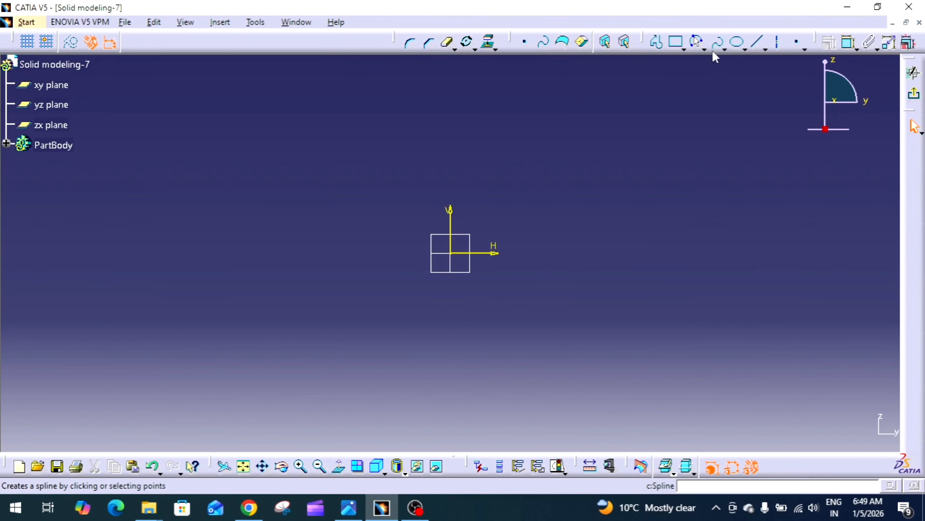
Step: Draw a circle left of the origin with a radius of about 16 mm
{"action": "left_click", "coordinate": [698, 42]}
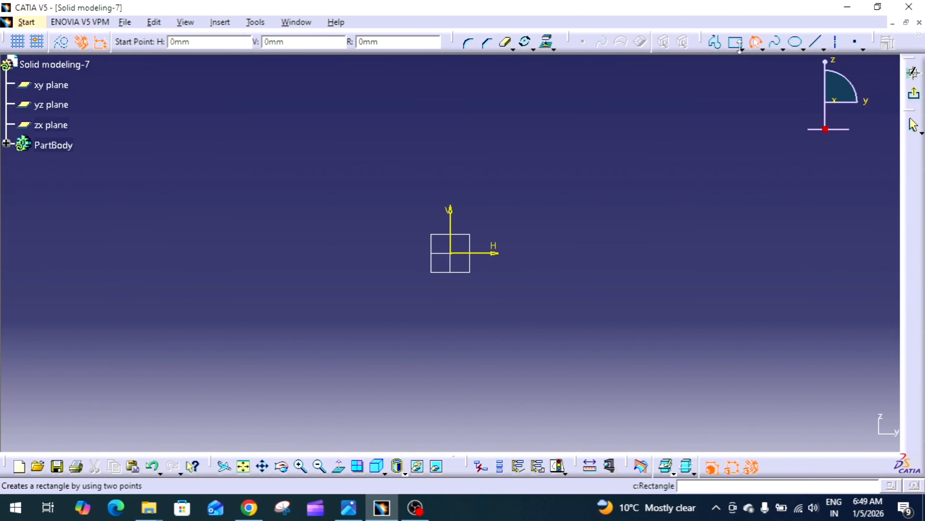
{"action": "left_click", "coordinate": [762, 47]}
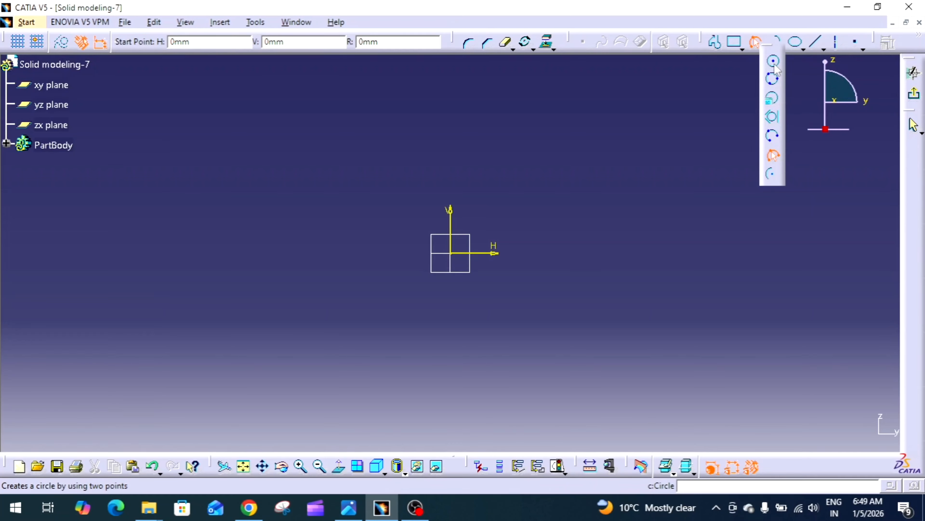
{"action": "left_click", "coordinate": [775, 65]}
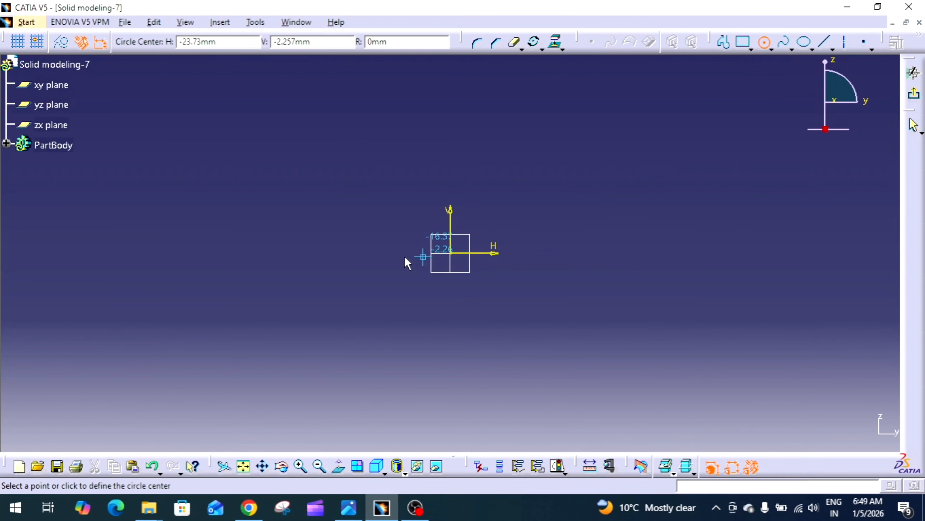
{"action": "left_click", "coordinate": [348, 253]}
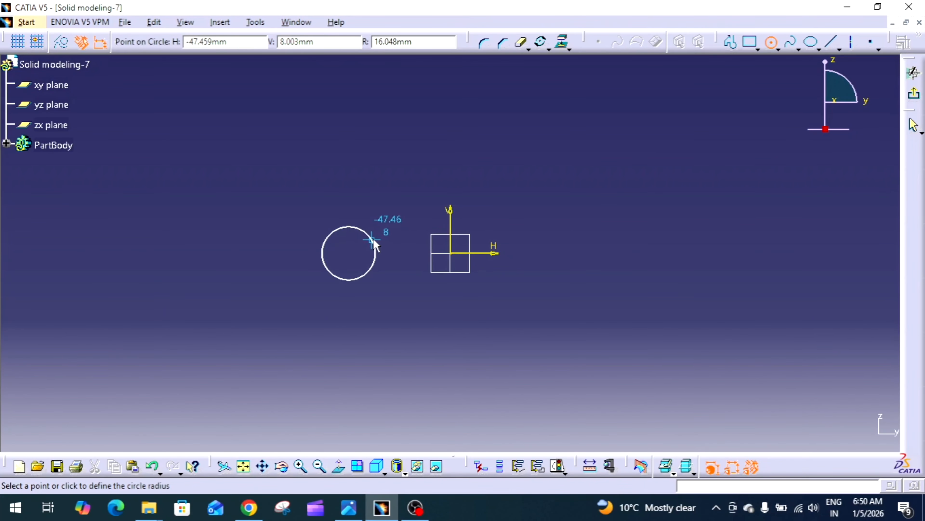
{"action": "left_click", "coordinate": [374, 241]}
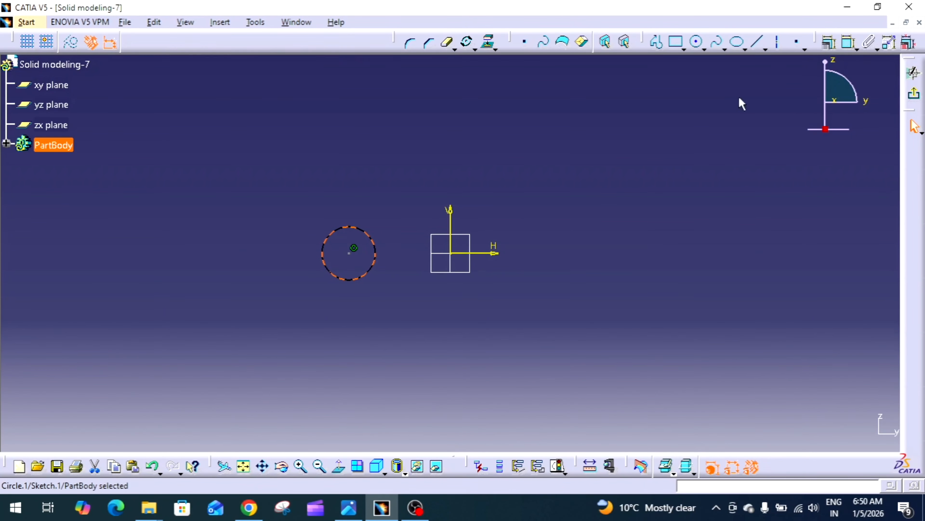
Step: Draw a second circle right of the origin with a radius of about 16 mm
{"action": "left_click", "coordinate": [700, 50]}
{"action": "left_click", "coordinate": [602, 253]}
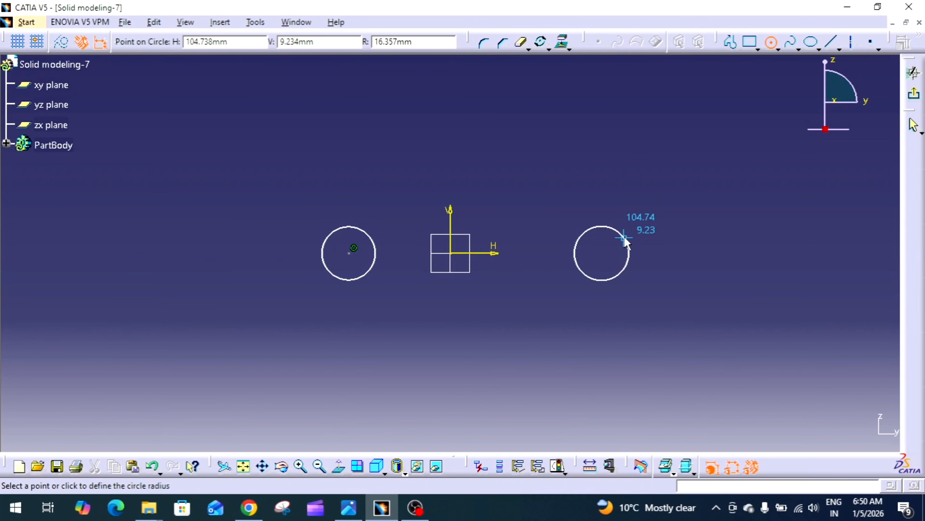
{"action": "left_click", "coordinate": [625, 242]}
Step: Dimension the left circle's diameter and set it to 60 mm
{"action": "left_click", "coordinate": [850, 41]}
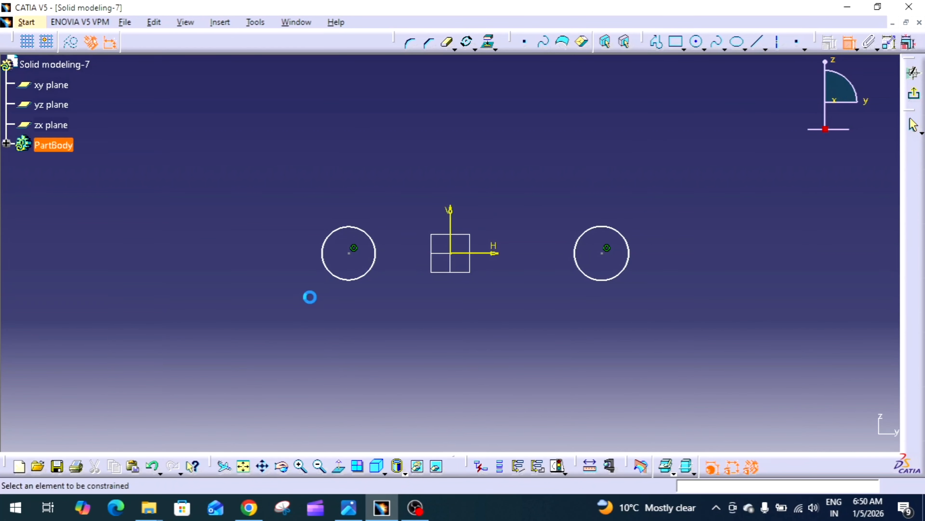
{"action": "left_click", "coordinate": [327, 281]}
{"action": "left_click", "coordinate": [297, 294]}
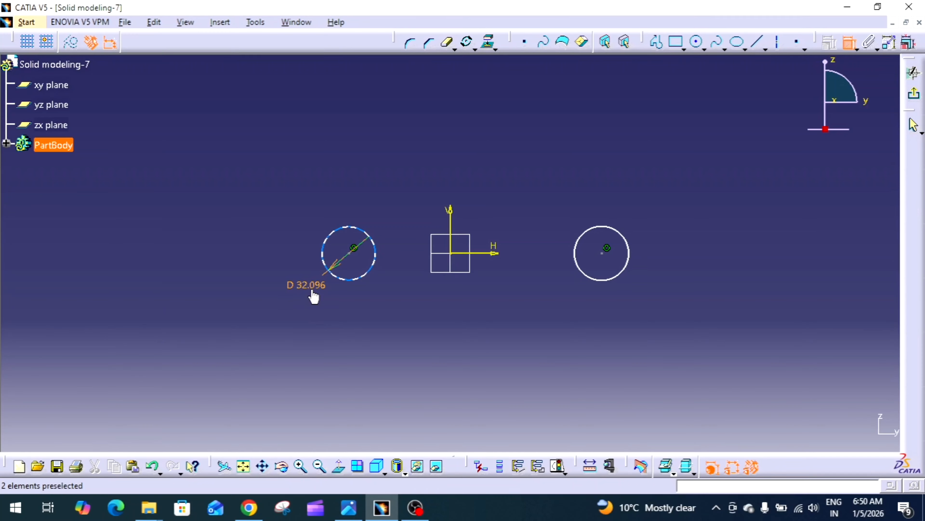
{"action": "double_click", "coordinate": [305, 290]}
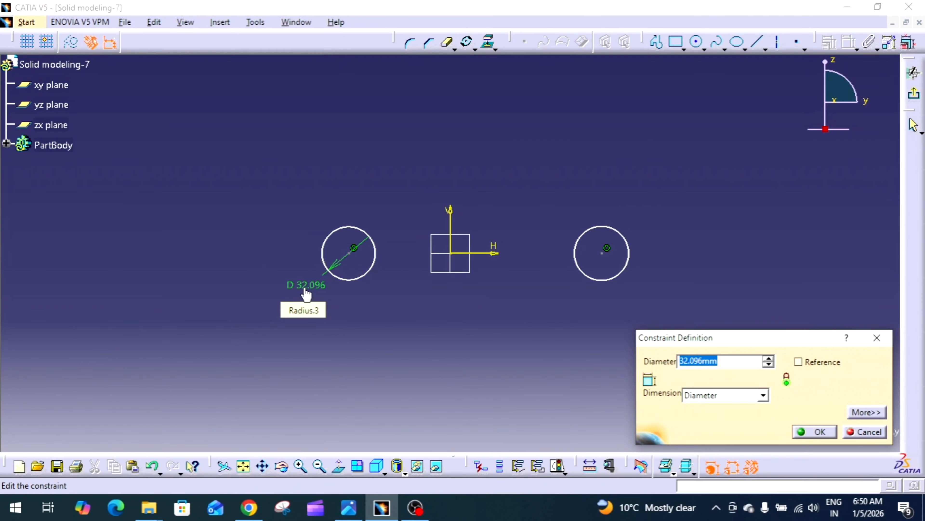
{"action": "type", "text": "60"}
{"action": "key", "text": "Return"}
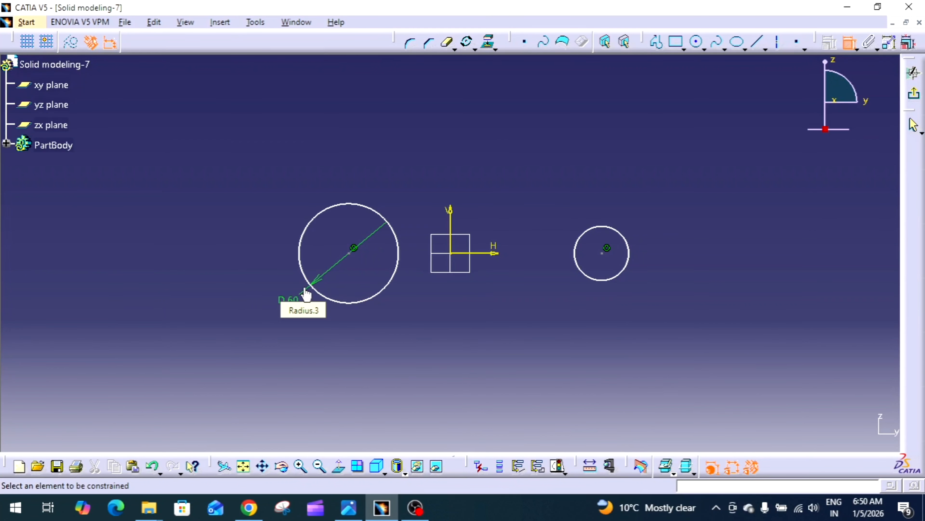
Step: Check the reference drawing, then dimension the right circle's diameter as 42 mm
{"action": "left_click", "coordinate": [351, 514]}
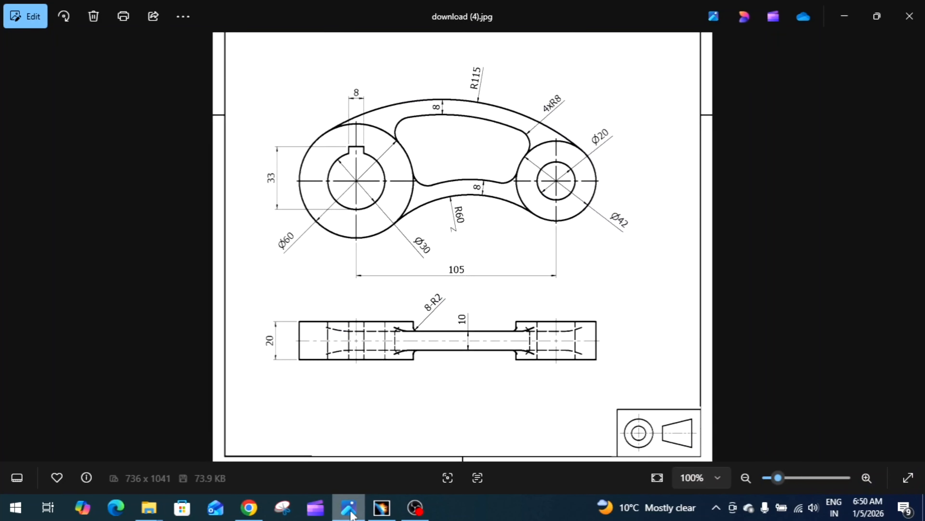
{"action": "left_click", "coordinate": [350, 514]}
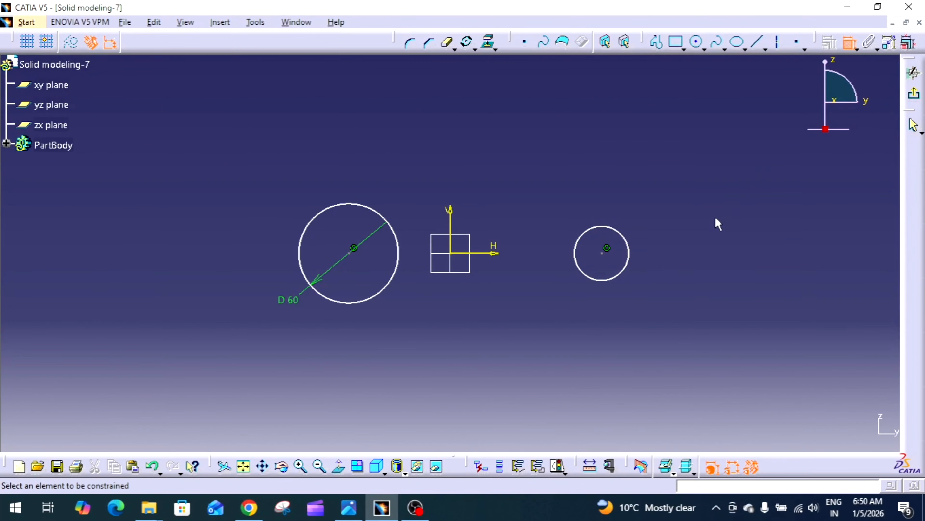
{"action": "left_click", "coordinate": [630, 270]}
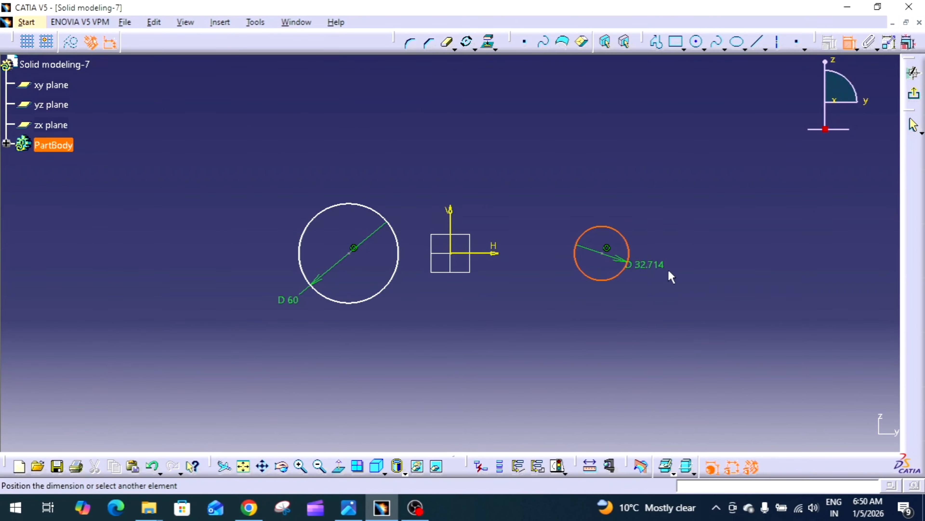
{"action": "left_click", "coordinate": [694, 281]}
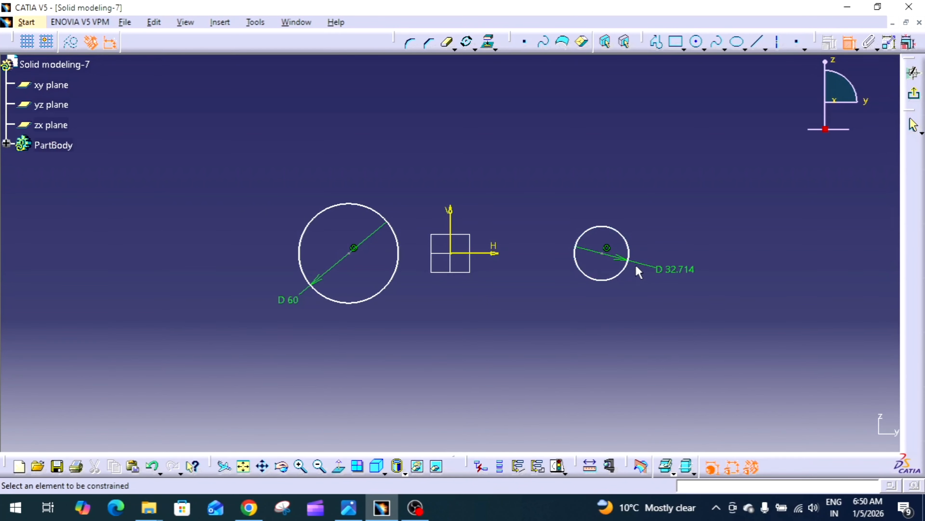
{"action": "double_click", "coordinate": [680, 272]}
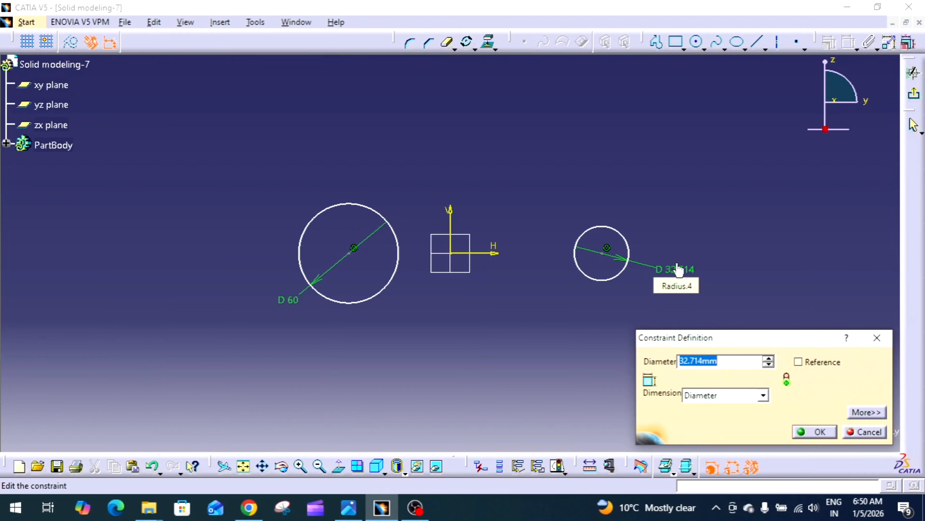
{"action": "type", "text": "42"}
{"action": "key", "text": "Return"}
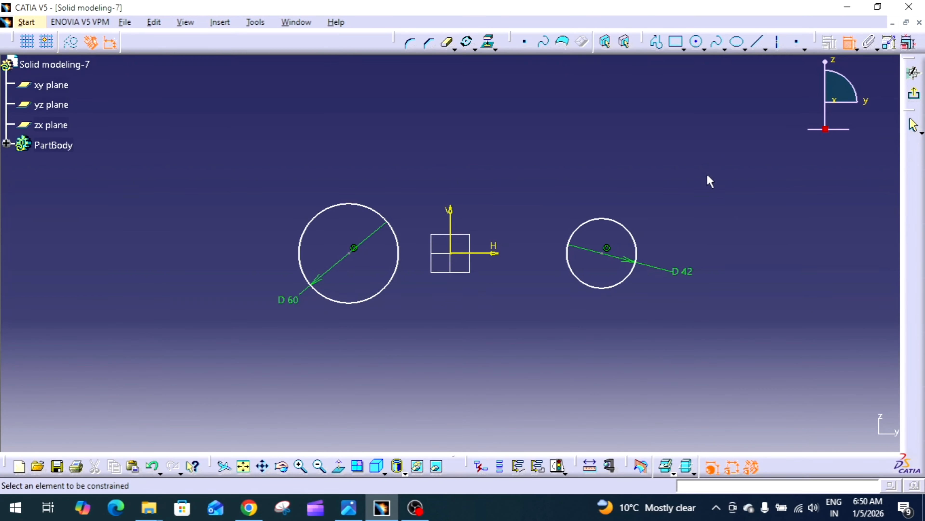
Step: Dimension the distance between the two circle centres and set it to 105 mm
{"action": "left_click", "coordinate": [603, 254]}
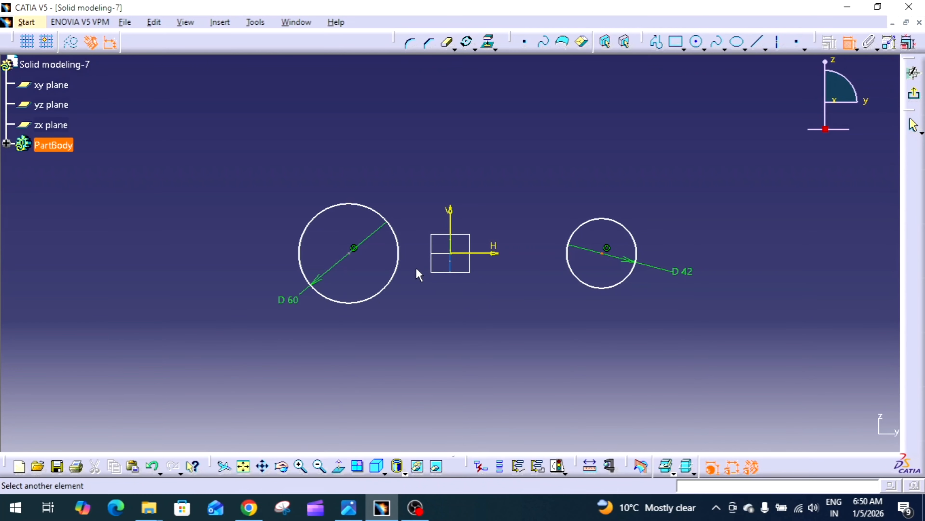
{"action": "left_click", "coordinate": [353, 250]}
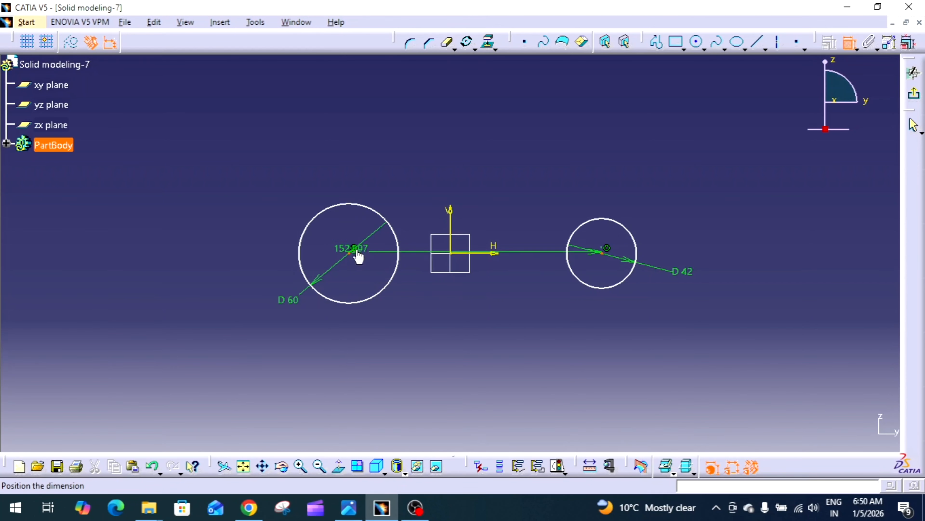
{"action": "left_click", "coordinate": [476, 146]}
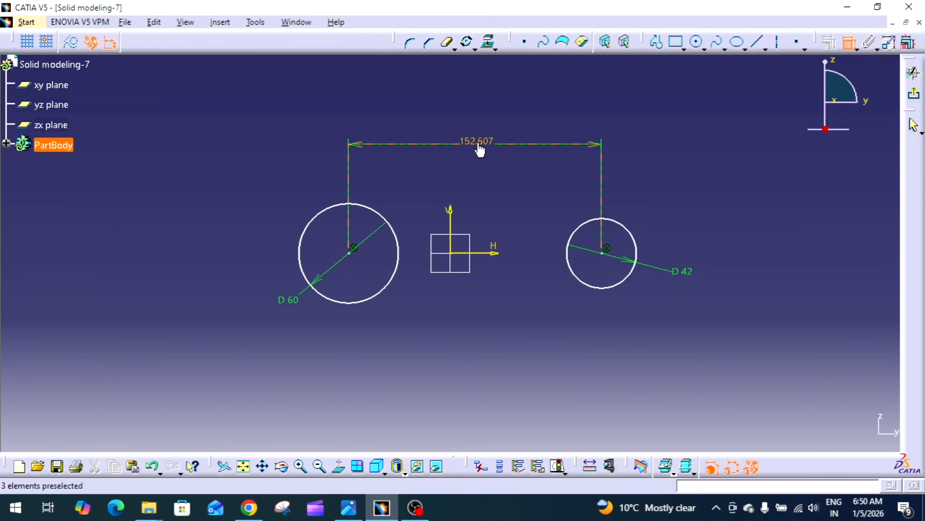
{"action": "double_click", "coordinate": [478, 145]}
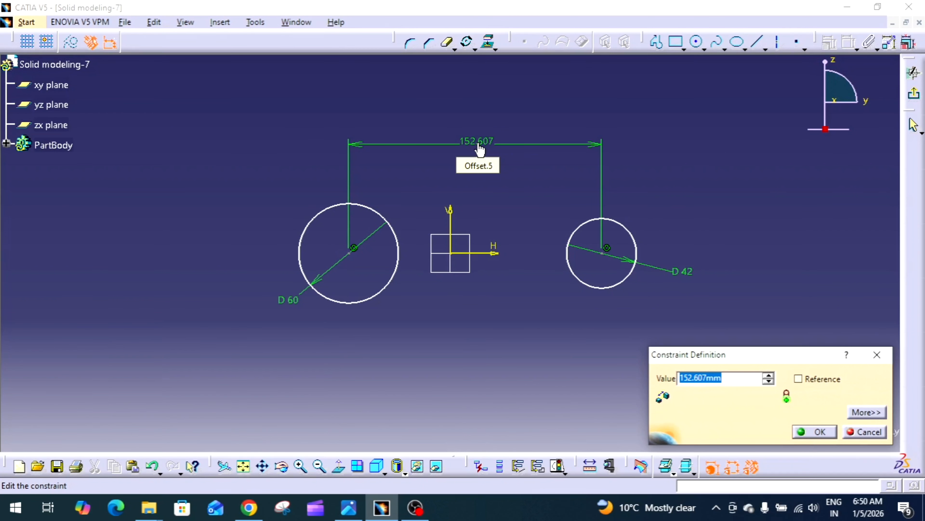
{"action": "type", "text": "105"}
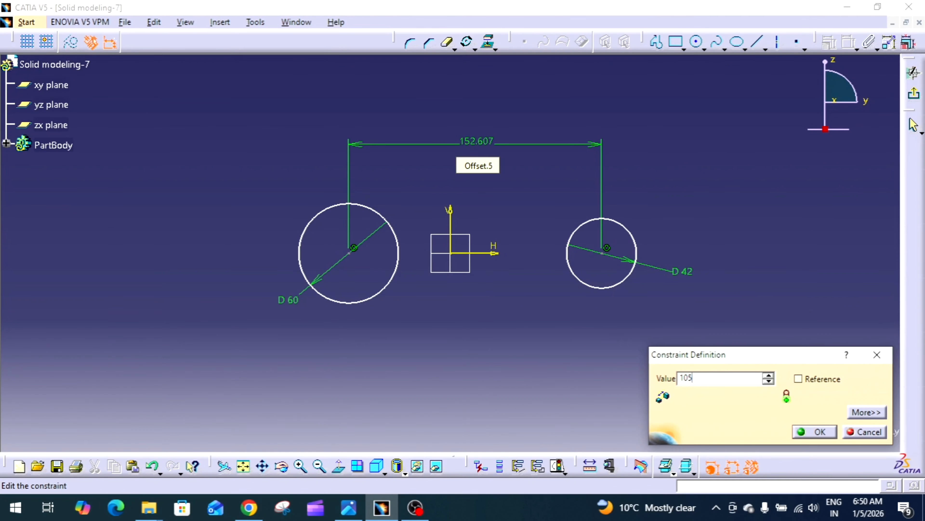
{"action": "key", "text": "Return"}
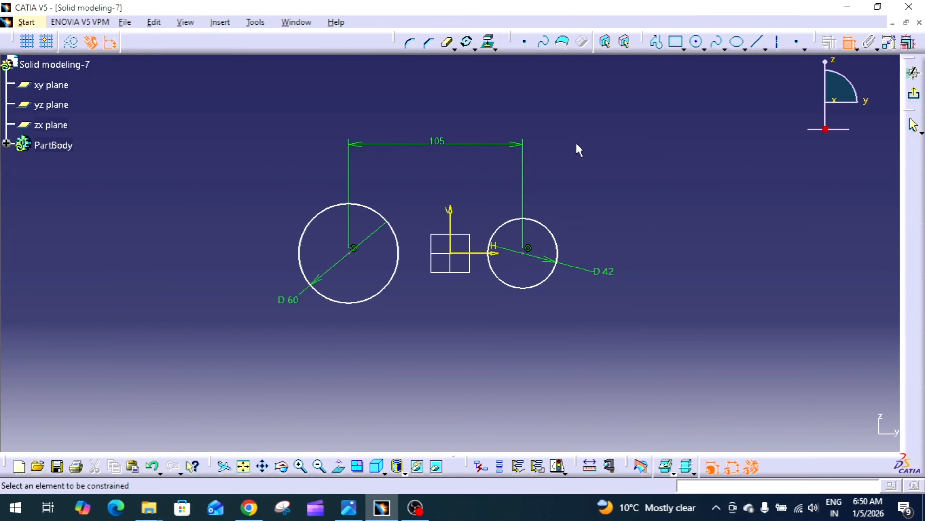
Step: Constrain the two circle centres symmetric about the vertical axis
{"action": "left_click", "coordinate": [526, 253]}
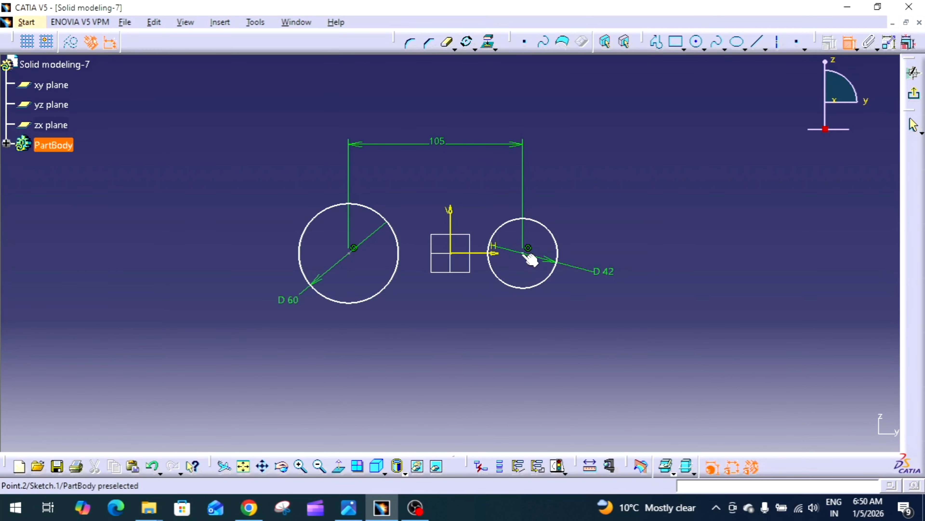
{"action": "left_click", "coordinate": [353, 251]}
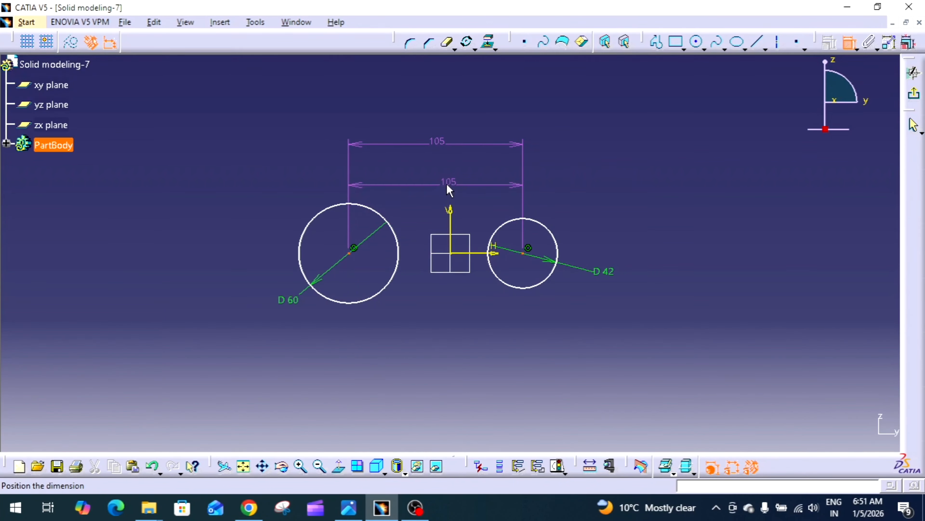
{"action": "right_click", "coordinate": [449, 188]}
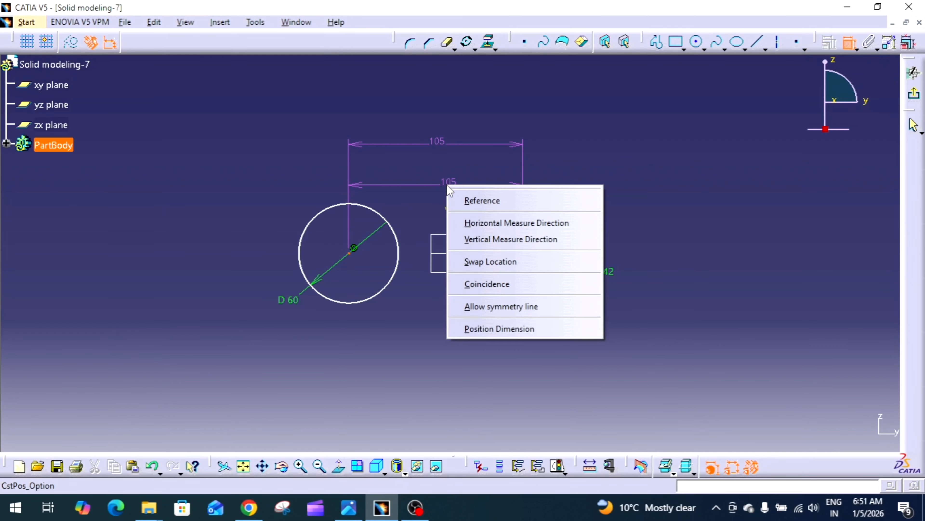
{"action": "left_click", "coordinate": [494, 306]}
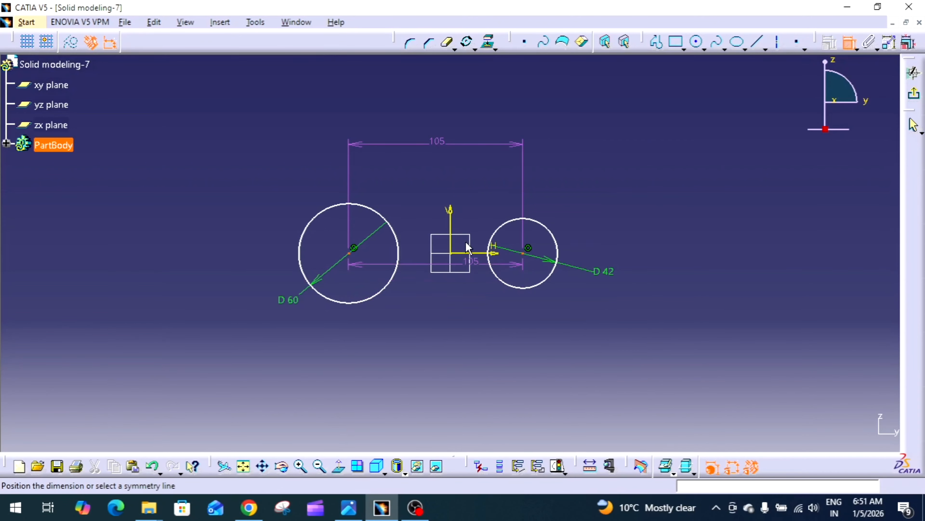
{"action": "left_click", "coordinate": [451, 213]}
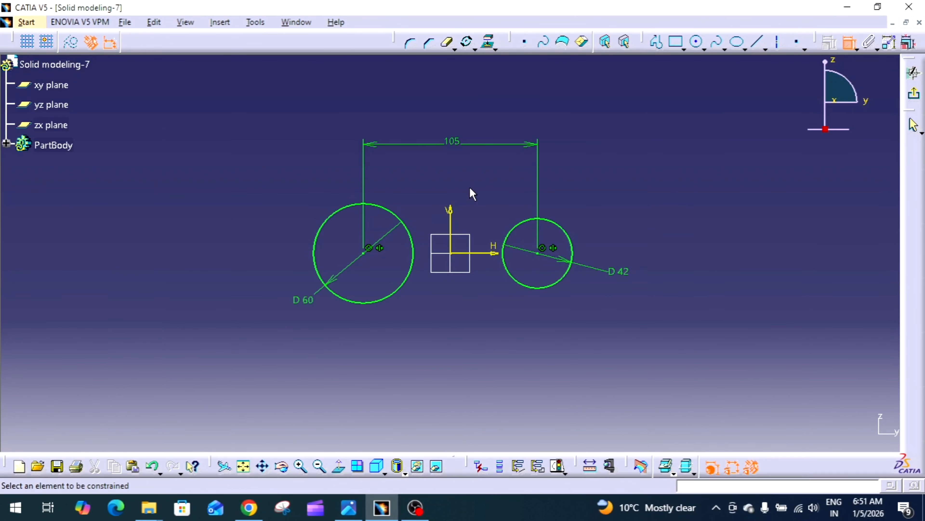
Step: Review the reference drawing of the lever part
{"action": "left_click", "coordinate": [848, 44]}
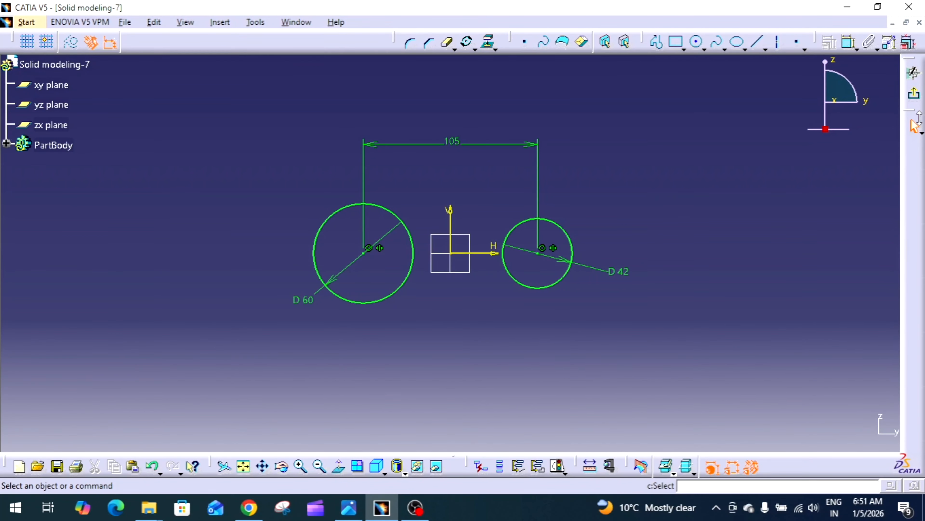
{"action": "left_click", "coordinate": [349, 507]}
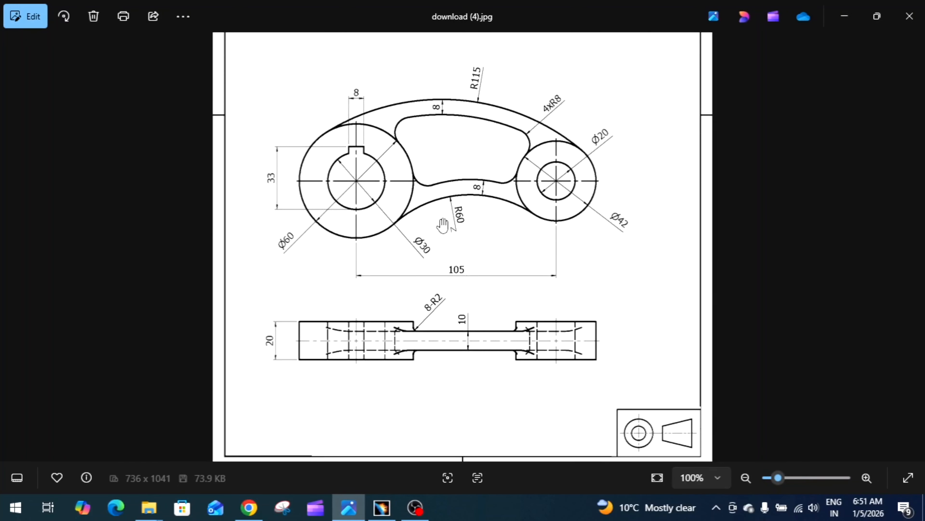
{"action": "left_click", "coordinate": [348, 505]}
Step: Exit the sketch and pad the two circles 10 mm with mirrored extent
{"action": "left_click", "coordinate": [913, 97]}
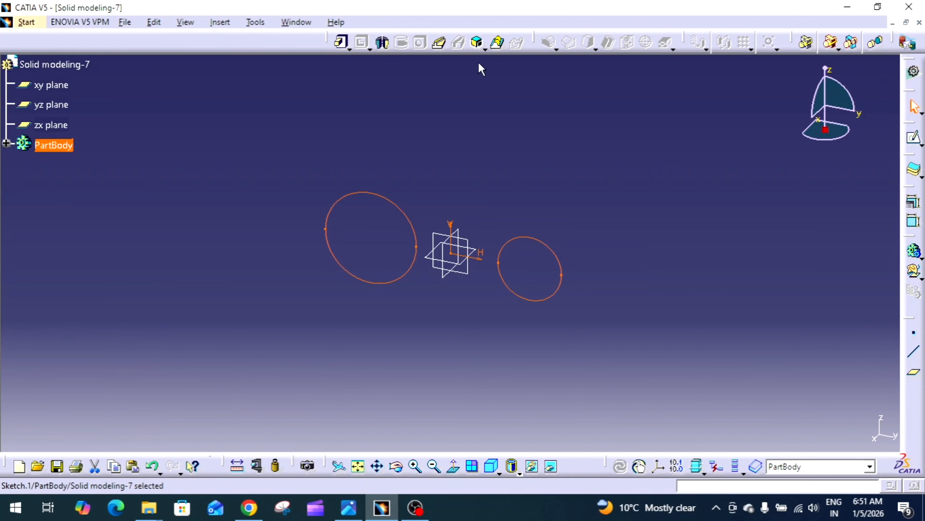
{"action": "left_click", "coordinate": [342, 47]}
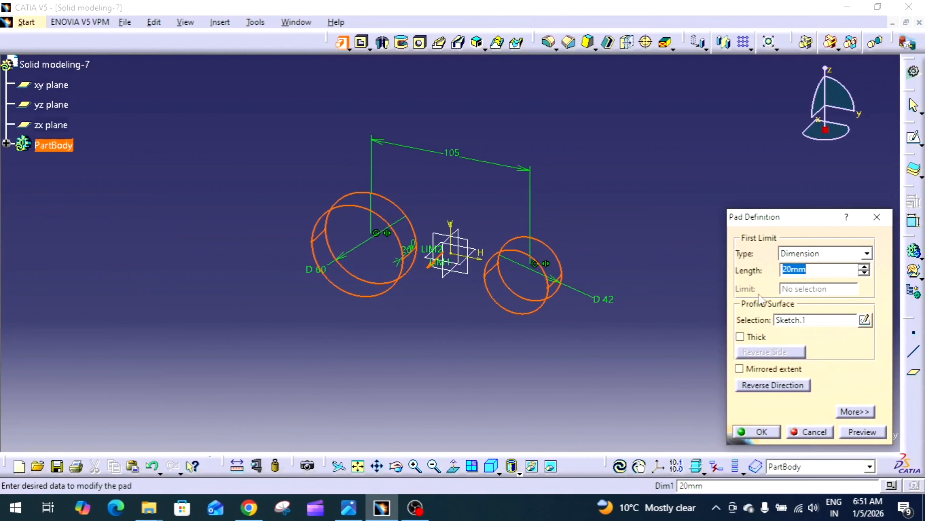
{"action": "type", "text": "10"}
{"action": "left_click", "coordinate": [771, 368]}
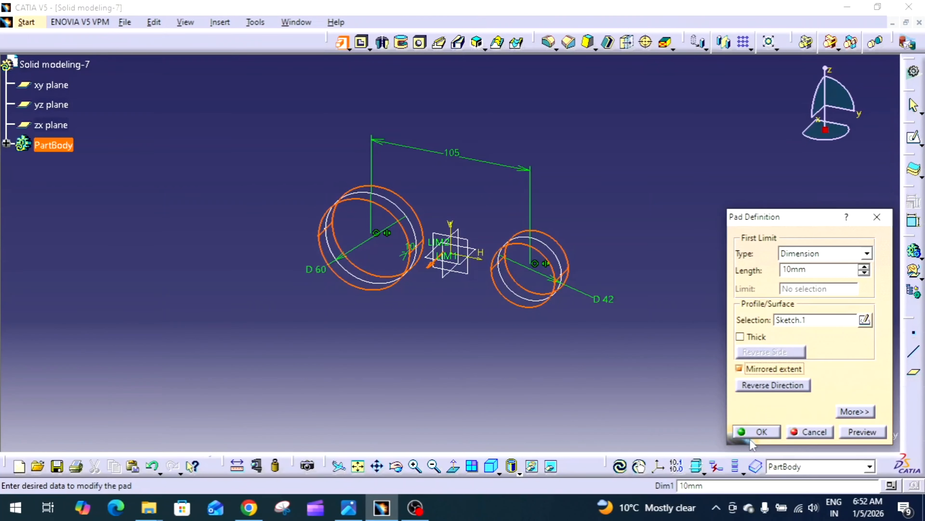
{"action": "left_click", "coordinate": [749, 428]}
Step: Start a new sketch on the yz plane
{"action": "middle_click_drag", "start_coordinate": [681, 334], "coordinate": [681, 345]}
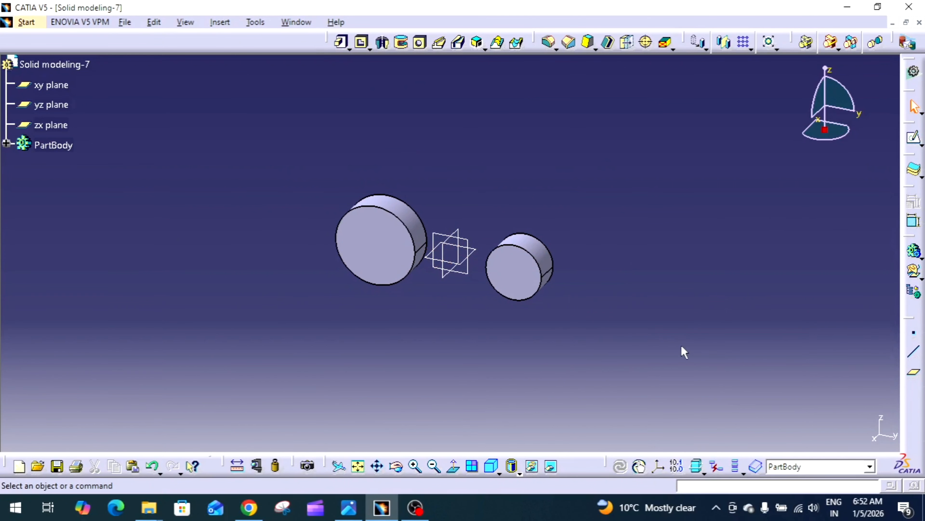
{"action": "middle_click_drag", "start_coordinate": [558, 207], "coordinate": [568, 223]}
{"action": "left_click", "coordinate": [444, 243]}
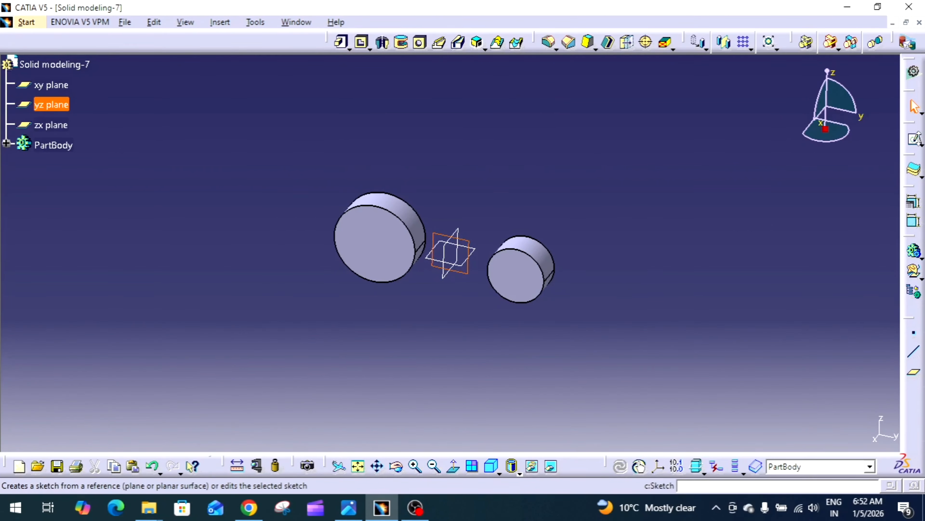
{"action": "left_click", "coordinate": [913, 139]}
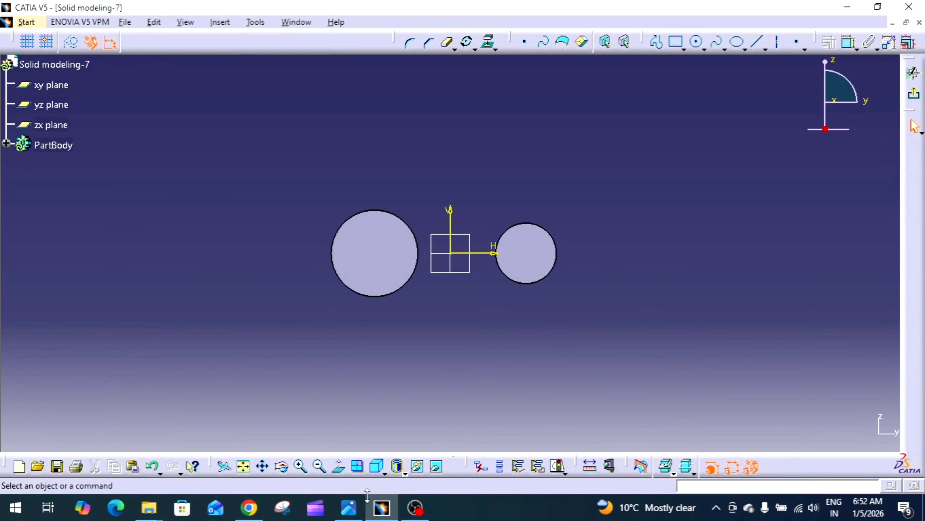
Step: Project the outer edges of both padded cylinders into the sketch
{"action": "left_click", "coordinate": [355, 514]}
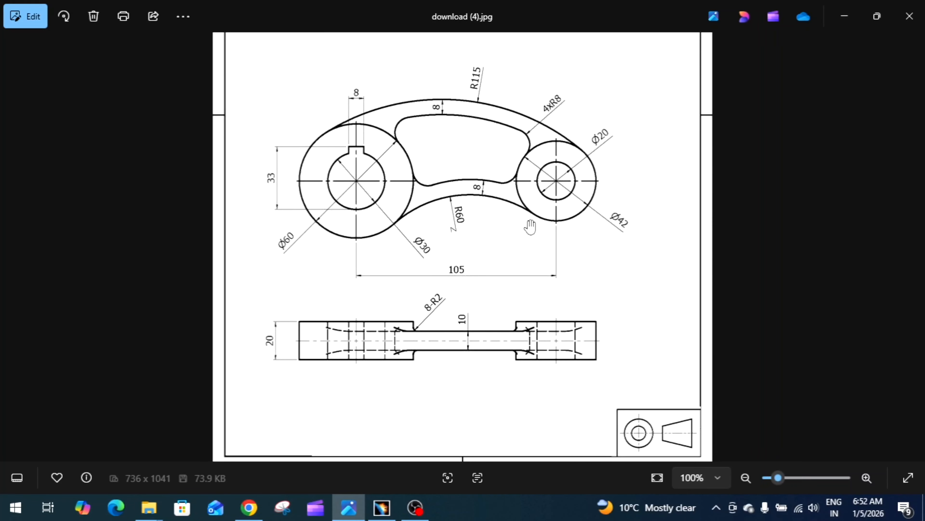
{"action": "left_click", "coordinate": [379, 512]}
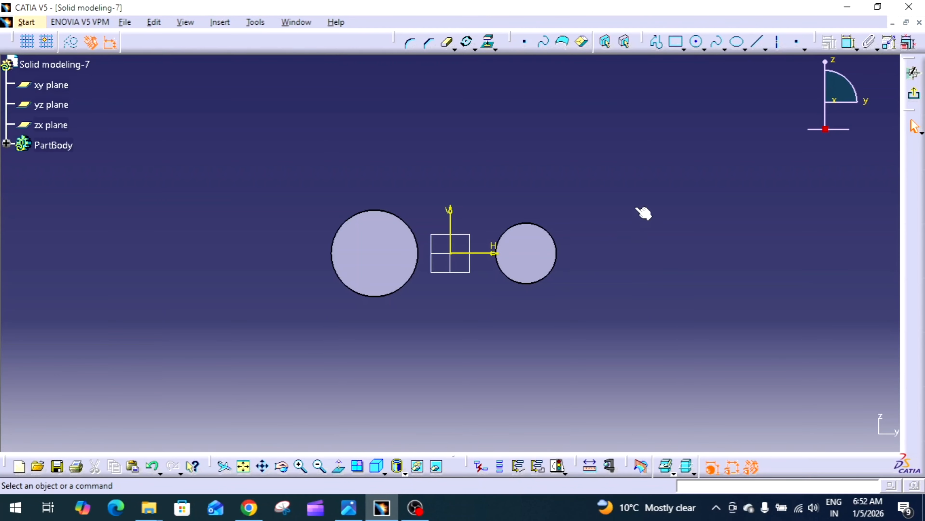
{"action": "left_click", "coordinate": [489, 42]}
{"action": "left_click", "coordinate": [411, 227]}
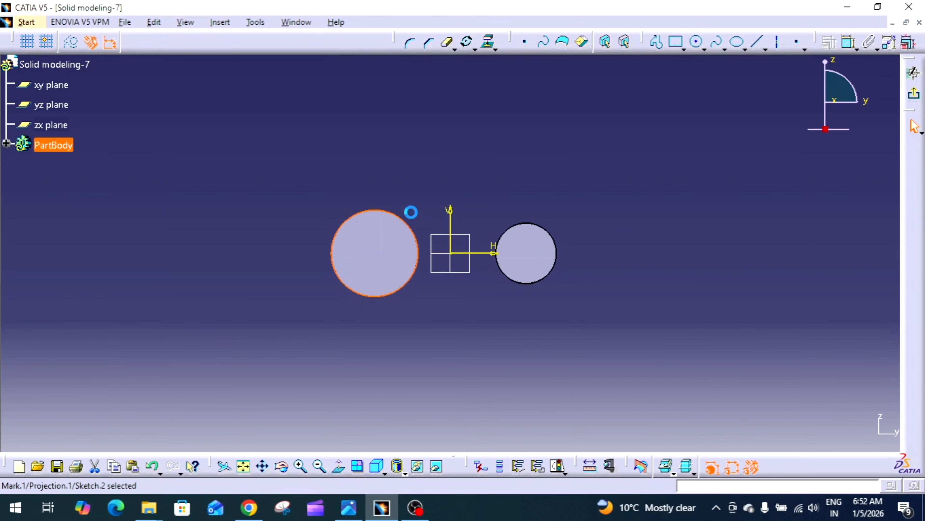
{"action": "left_click", "coordinate": [490, 42]}
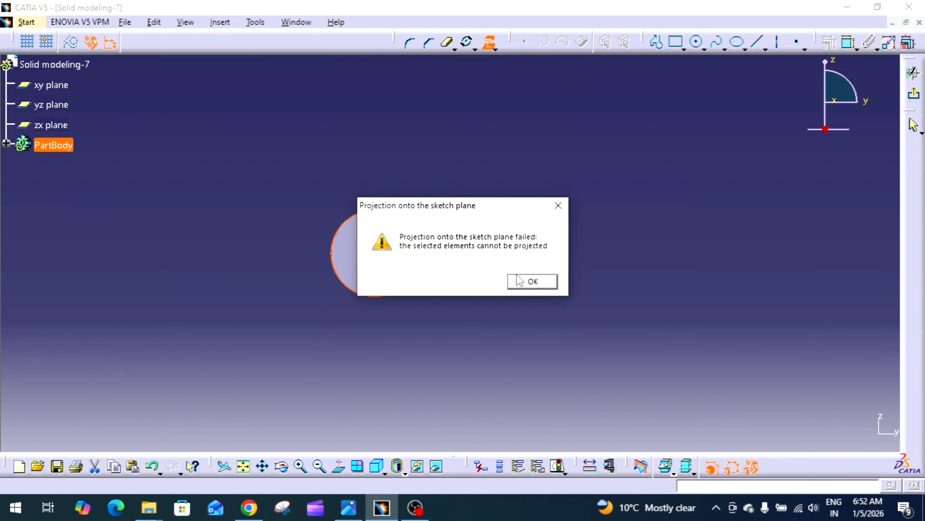
{"action": "left_click", "coordinate": [525, 281]}
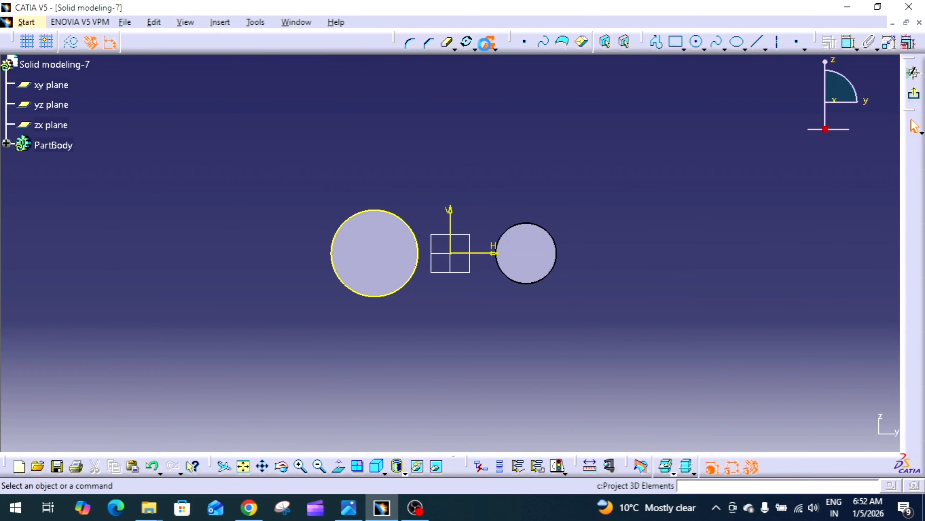
{"action": "left_click", "coordinate": [490, 42]}
{"action": "left_click", "coordinate": [521, 230]}
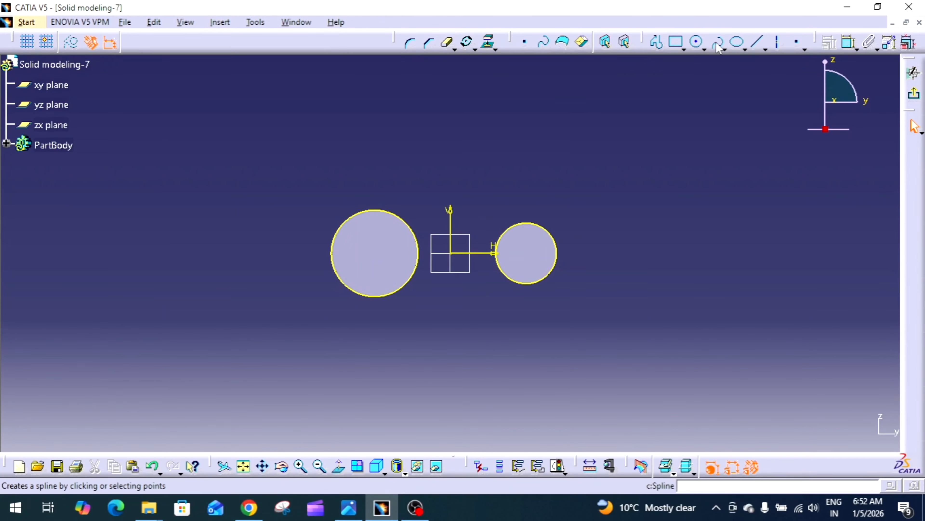
Step: Sketch a three-point arc starting with limits over the top, from the left circle to the right circle
{"action": "left_click", "coordinate": [705, 48]}
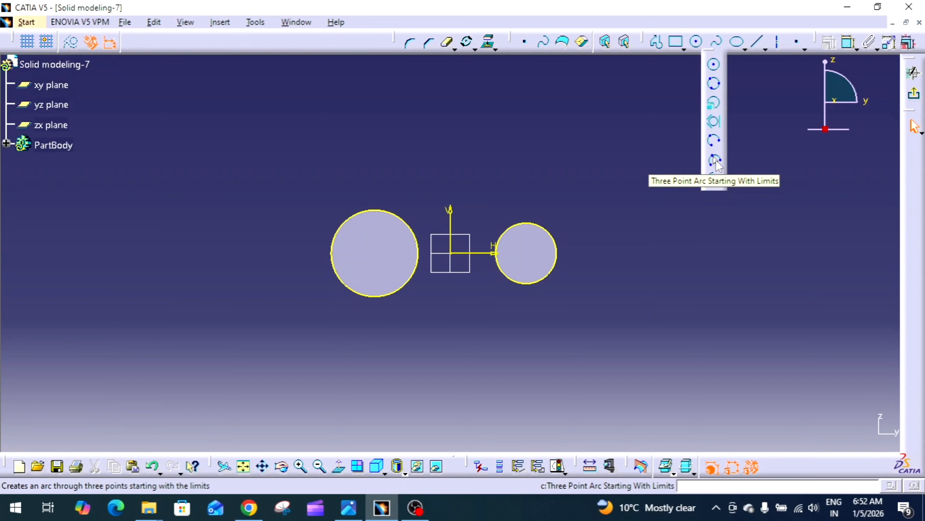
{"action": "left_click", "coordinate": [714, 161]}
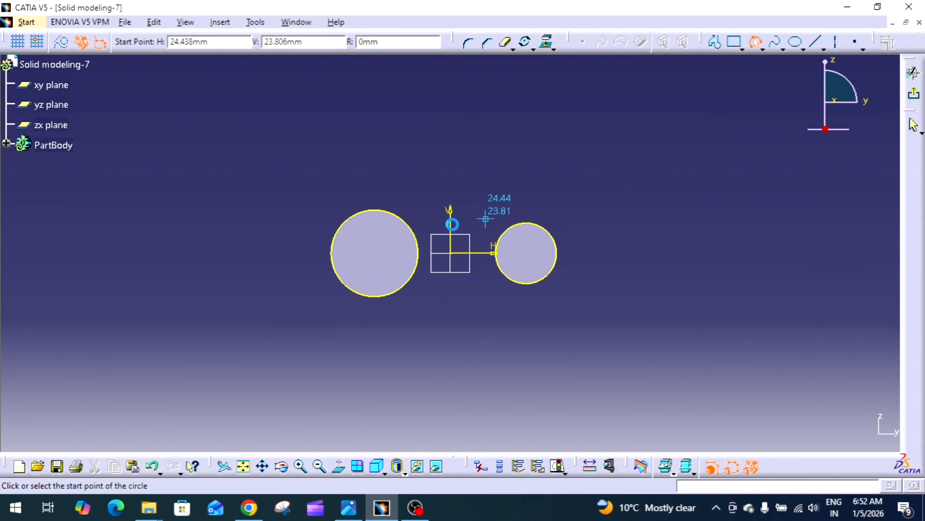
{"action": "left_click", "coordinate": [368, 210]}
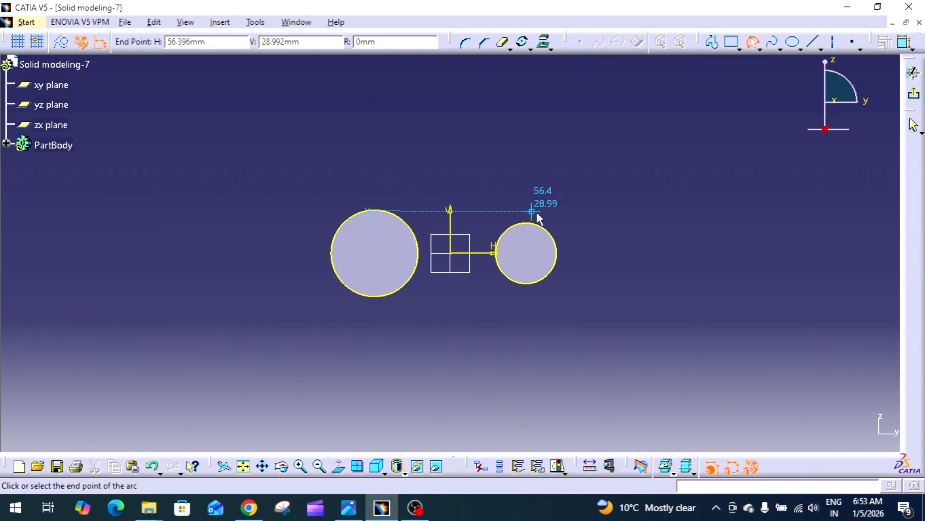
{"action": "left_click", "coordinate": [543, 226]}
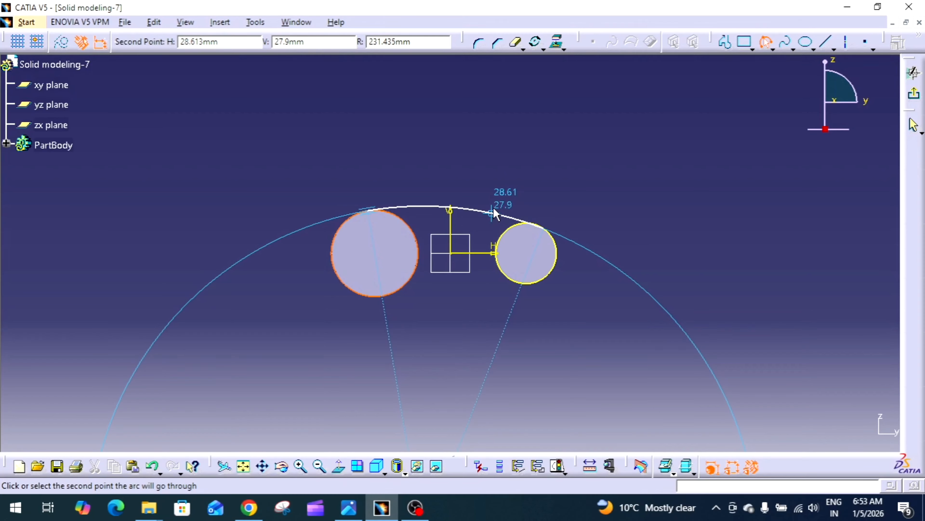
{"action": "left_click", "coordinate": [493, 209]}
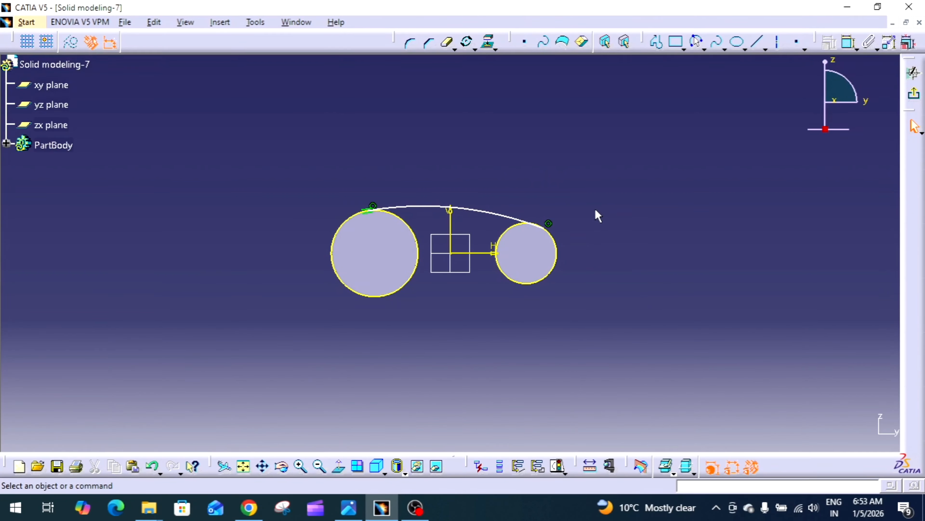
Step: Constrain the top arc tangent to the right circle
{"action": "left_click", "coordinate": [521, 219]}
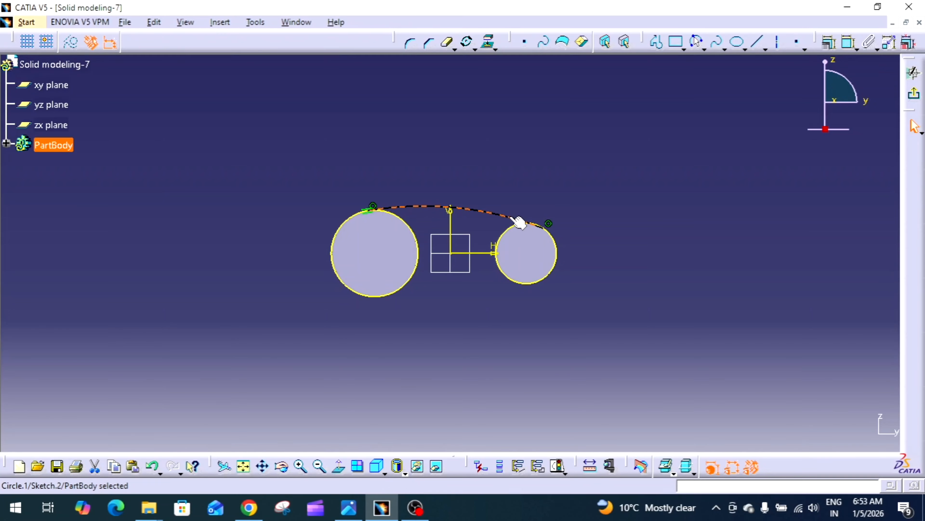
{"action": "left_click", "coordinate": [558, 240], "text": "ctrl"}
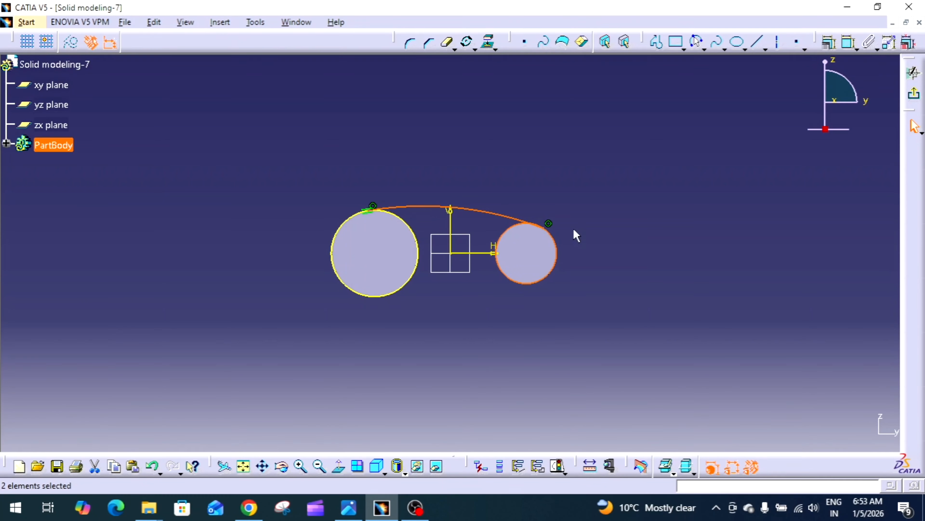
{"action": "left_click", "coordinate": [830, 43]}
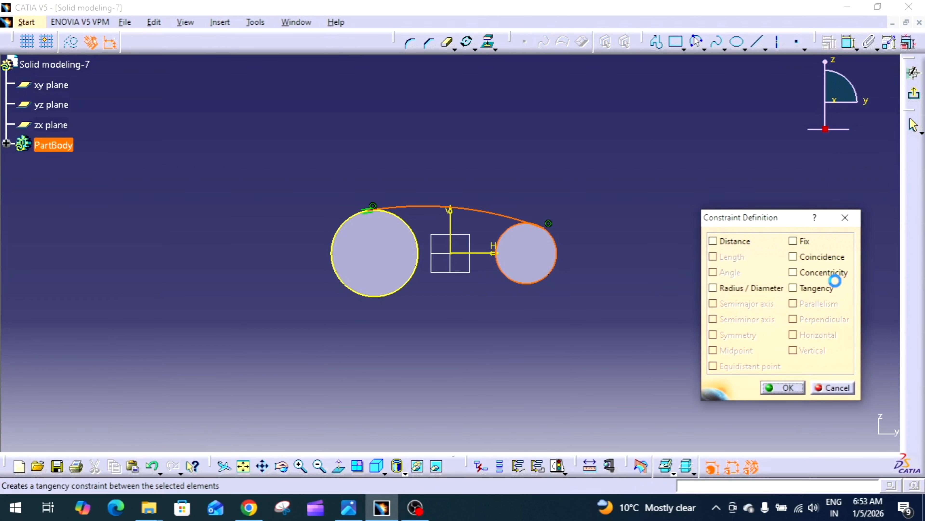
{"action": "left_click", "coordinate": [816, 288]}
{"action": "left_click", "coordinate": [769, 385]}
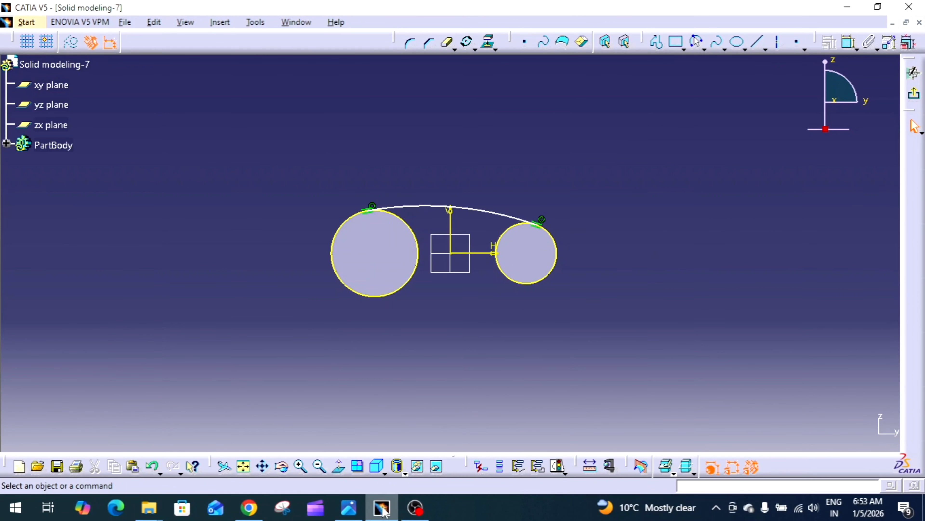
Step: Dimension the top arc's radius and set it to 115 mm
{"action": "left_click", "coordinate": [348, 508]}
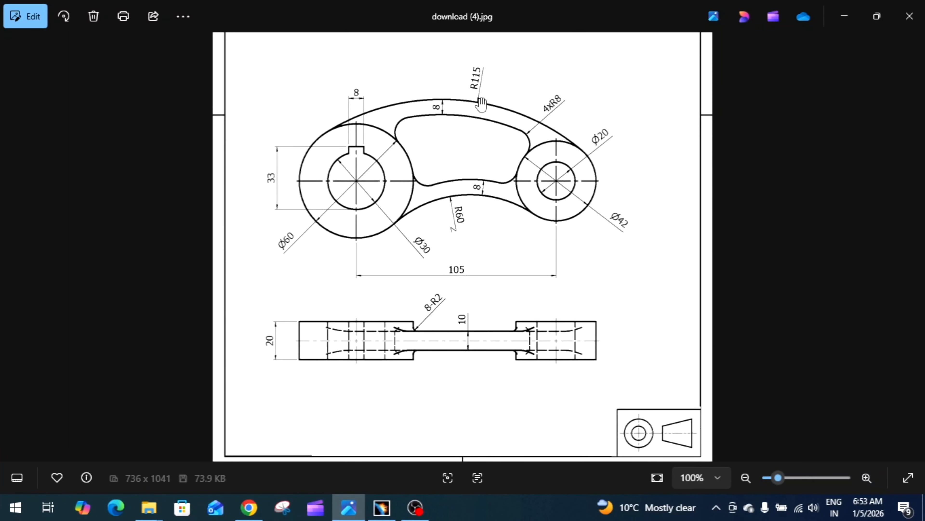
{"action": "left_click", "coordinate": [347, 510]}
{"action": "left_click", "coordinate": [849, 41]}
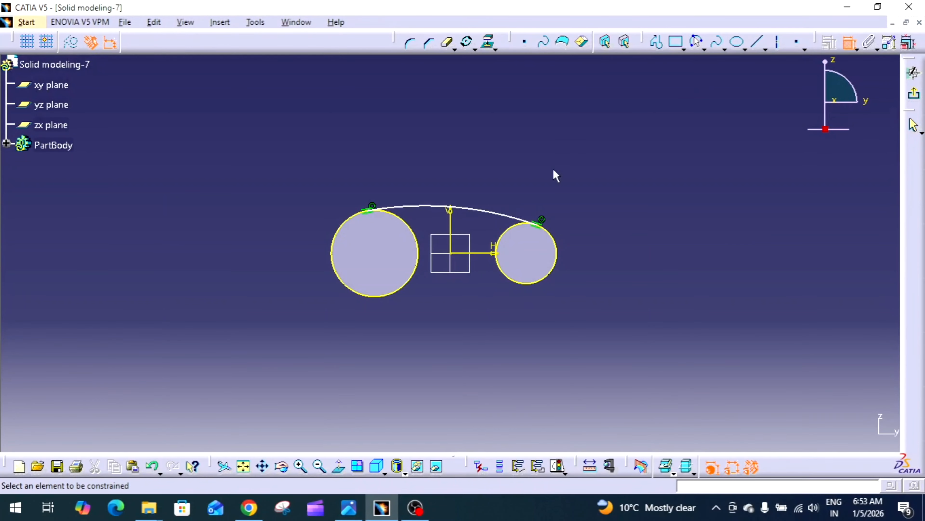
{"action": "left_click", "coordinate": [504, 215]}
{"action": "left_click", "coordinate": [543, 182]}
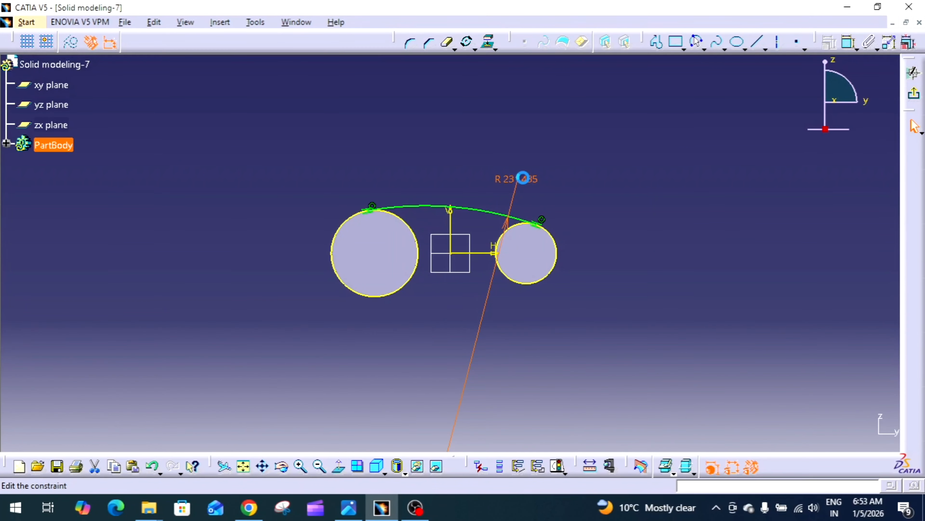
{"action": "double_click", "coordinate": [524, 178]}
{"action": "type", "text": "115"}
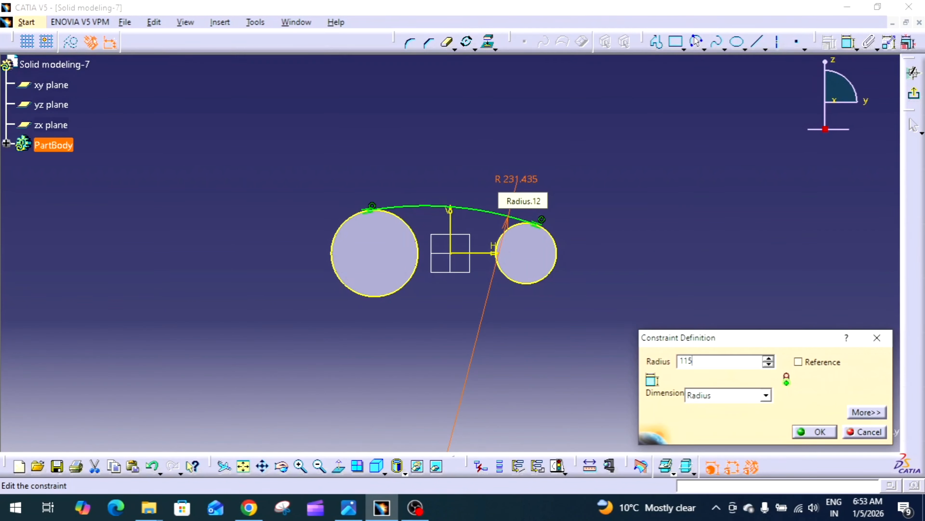
{"action": "key", "text": "Return"}
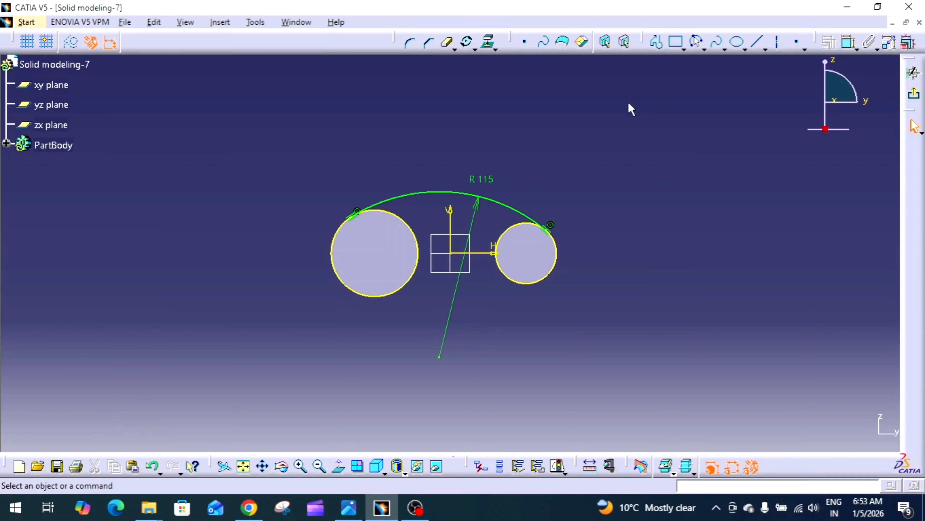
Step: Try a corner arc between the lower sides of the two circles, then undo it
{"action": "left_click", "coordinate": [411, 44]}
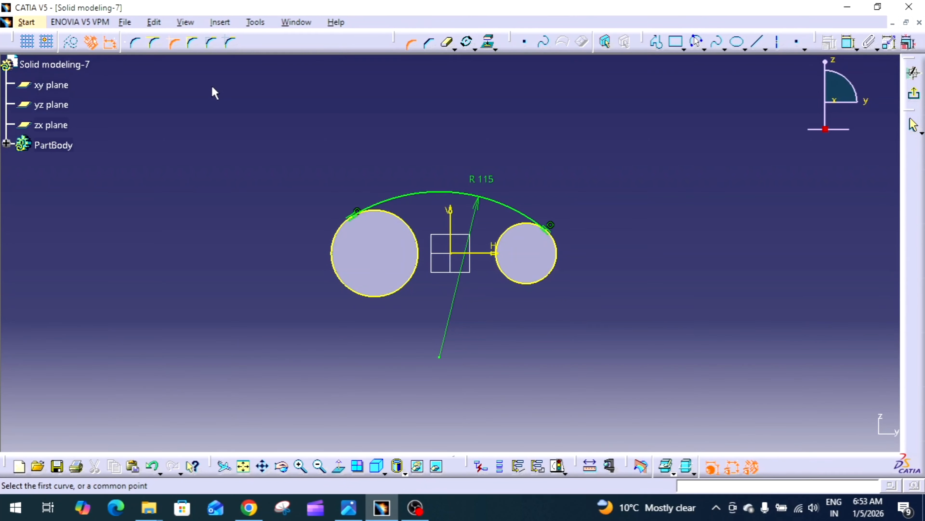
{"action": "left_click", "coordinate": [137, 45]}
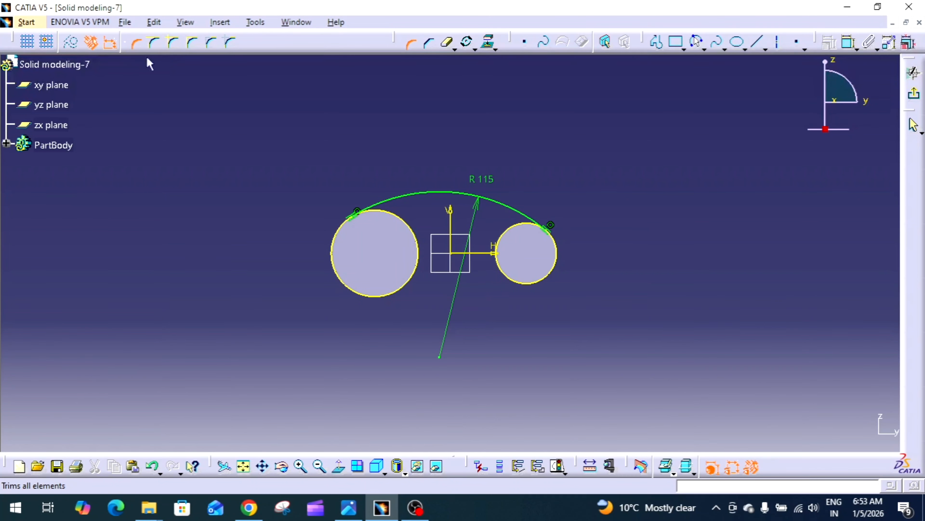
{"action": "left_click", "coordinate": [409, 284]}
{"action": "left_click", "coordinate": [510, 281]}
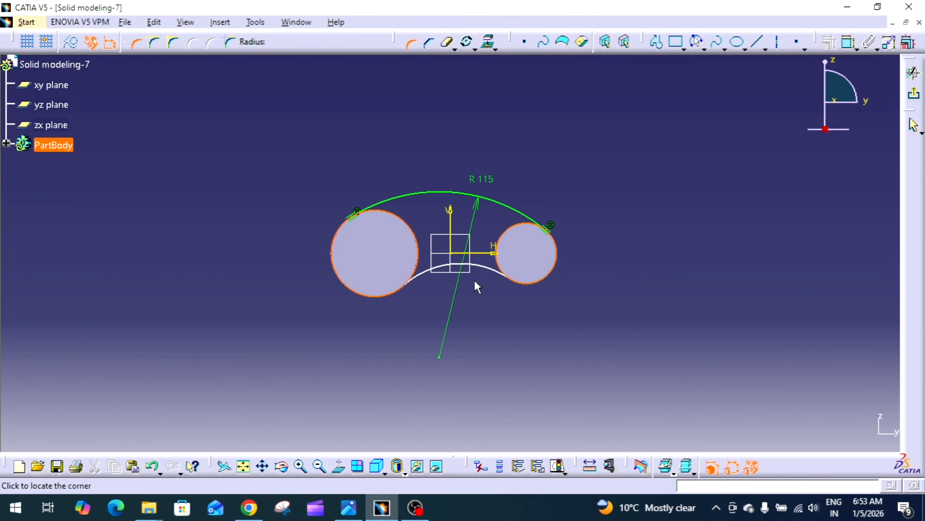
{"action": "left_click", "coordinate": [457, 273]}
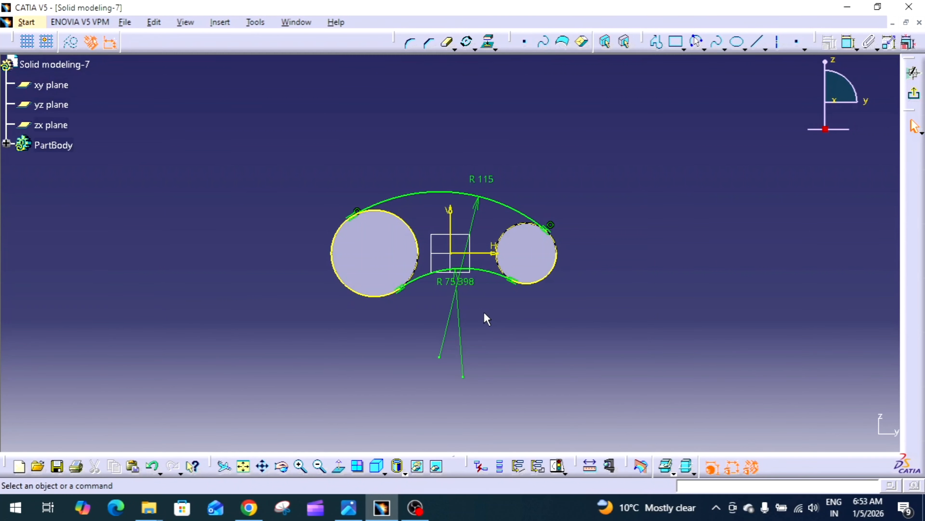
{"action": "middle_click_drag", "start_coordinate": [484, 311], "coordinate": [503, 274]}
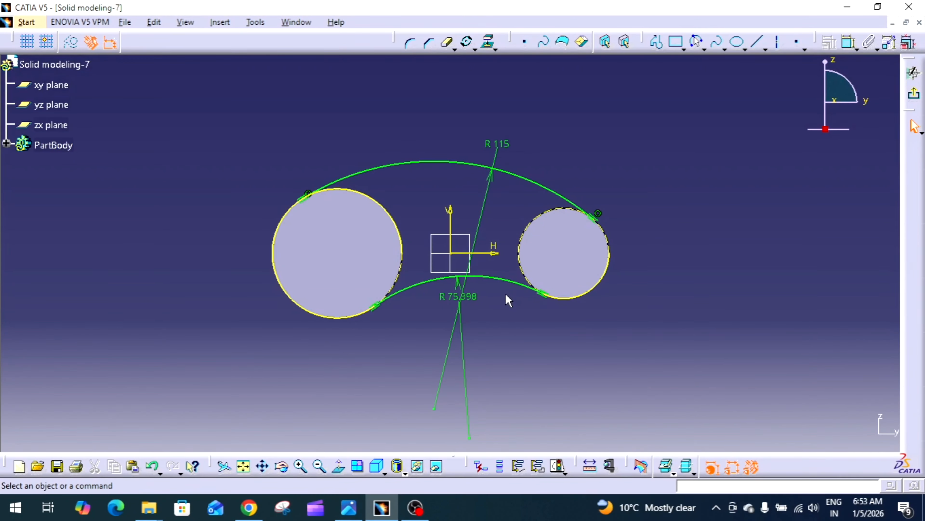
{"action": "key", "text": "ctrl+z"}
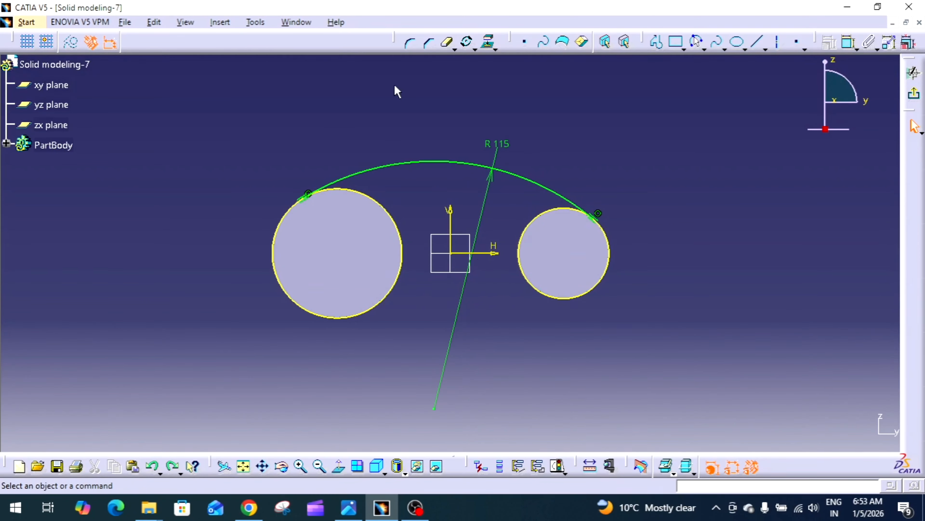
Step: Add a corner arc without trimming joining the lower sides of the two circles
{"action": "left_click", "coordinate": [410, 43]}
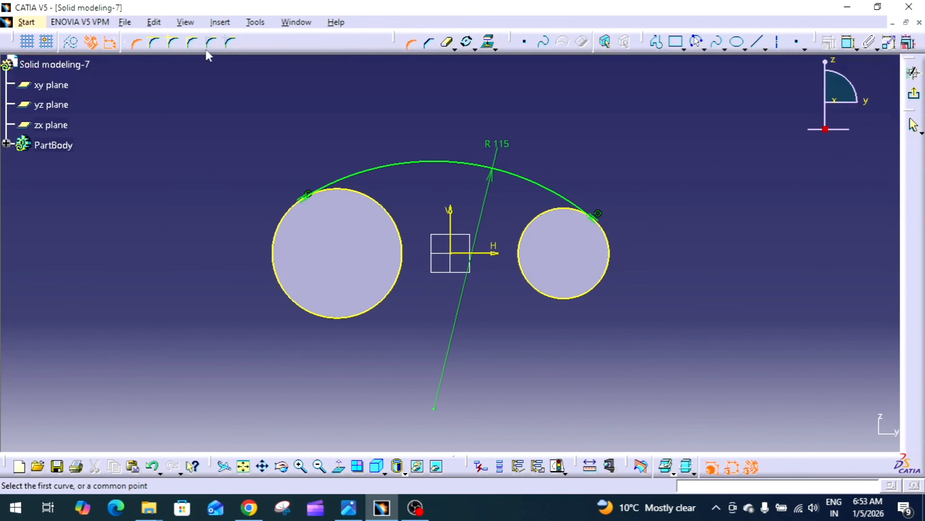
{"action": "left_click", "coordinate": [174, 44]}
{"action": "left_click", "coordinate": [374, 302]}
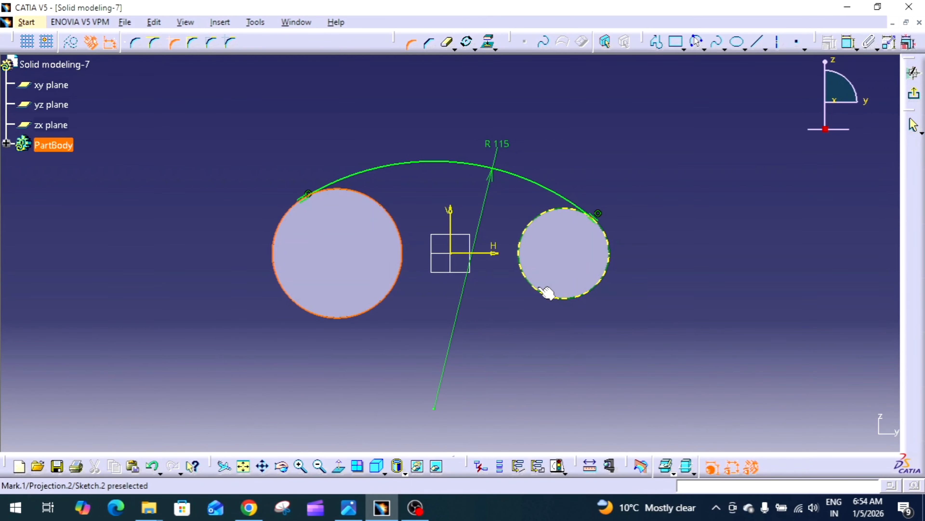
{"action": "left_click", "coordinate": [547, 292]}
{"action": "left_click", "coordinate": [489, 278]}
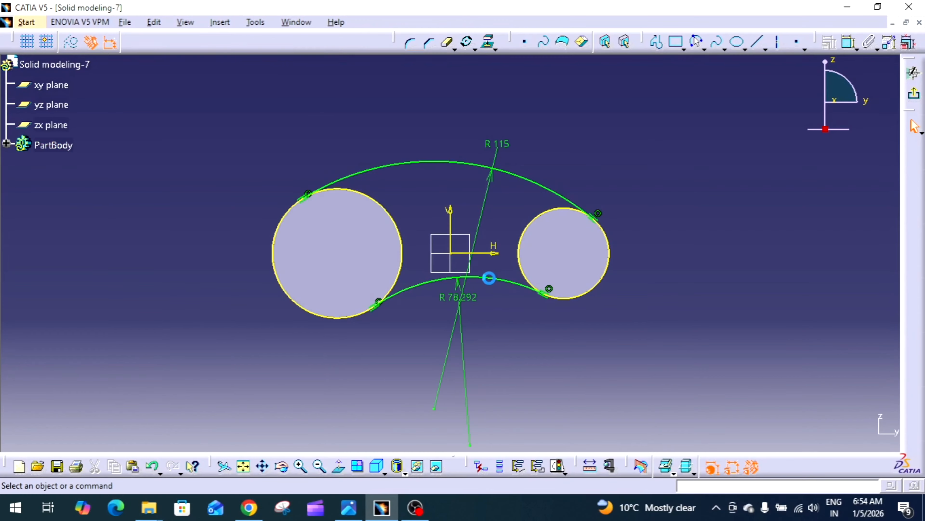
{"action": "left_click", "coordinate": [349, 508]}
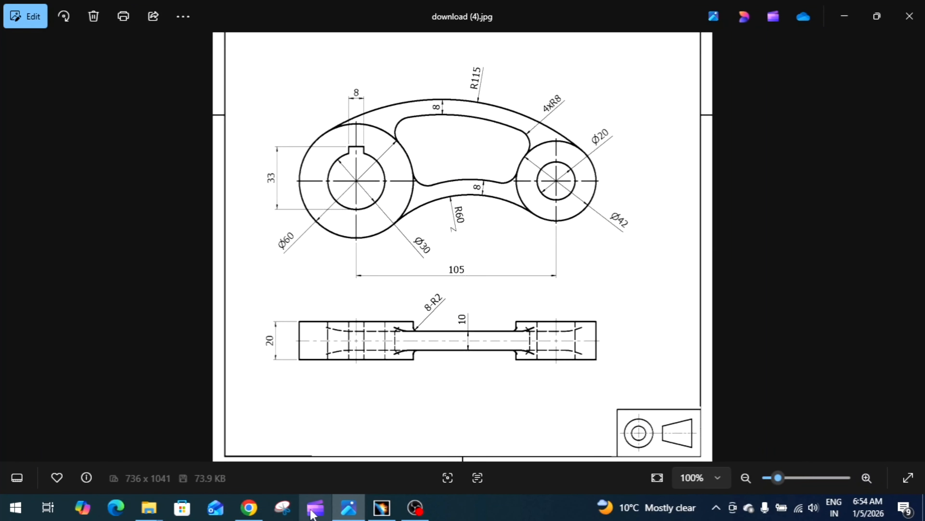
Step: Set the lower connecting arc's radius to 60 mm
{"action": "left_click", "coordinate": [249, 508]}
{"action": "left_click", "coordinate": [348, 507]}
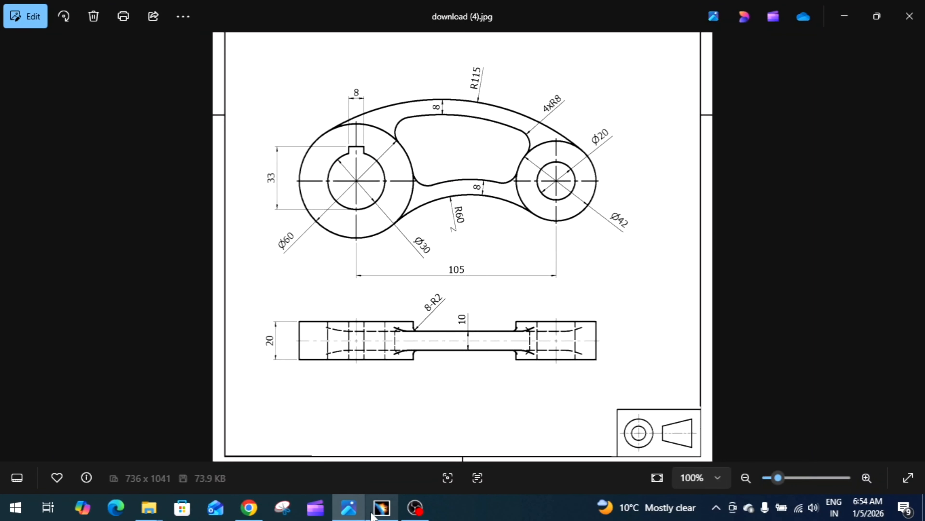
{"action": "left_click", "coordinate": [382, 507]}
{"action": "double_click", "coordinate": [474, 296]}
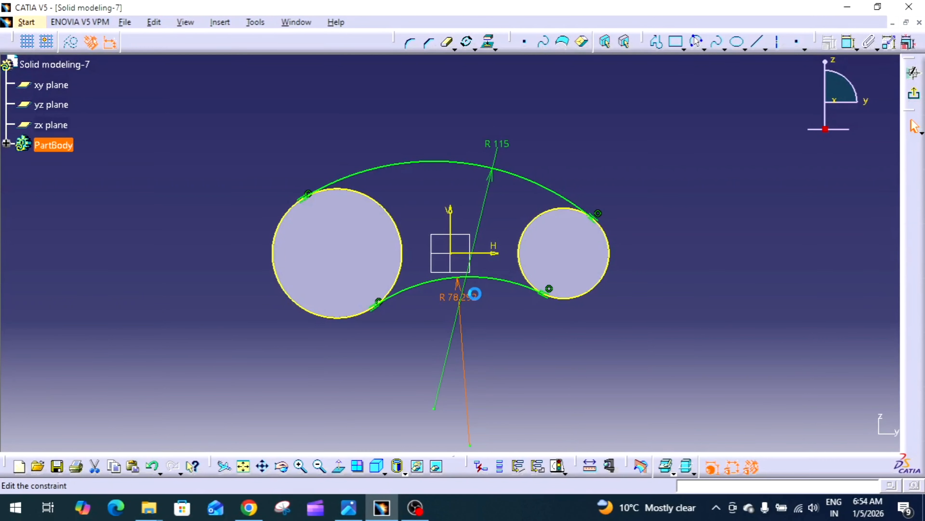
{"action": "type", "text": "6"}
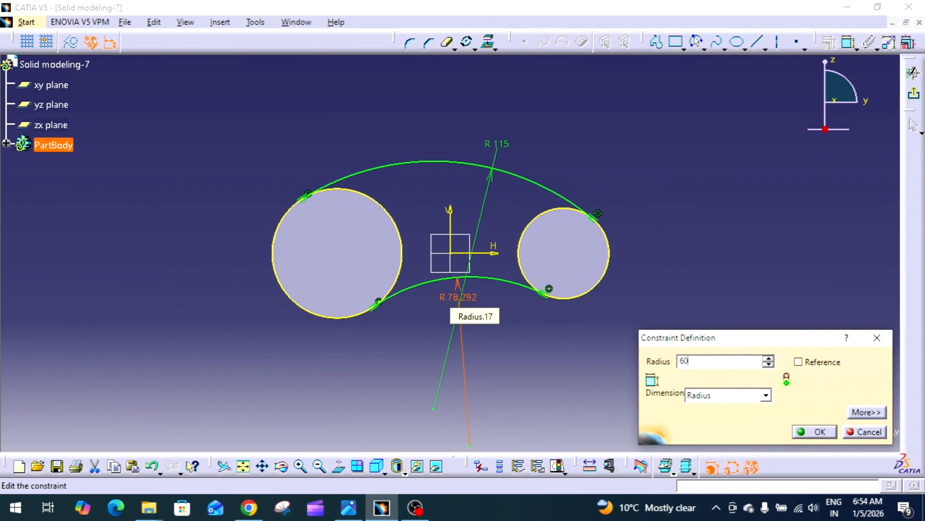
{"action": "type", "text": "0"}
{"action": "key", "text": "Return"}
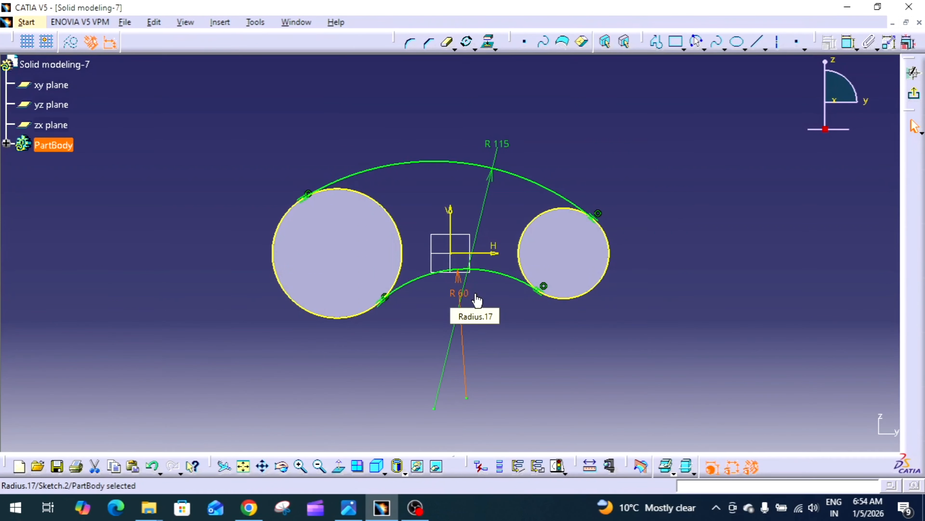
Step: Quick-trim away the outer portions of the right and left circles from the arm profile
{"action": "left_click", "coordinate": [602, 124]}
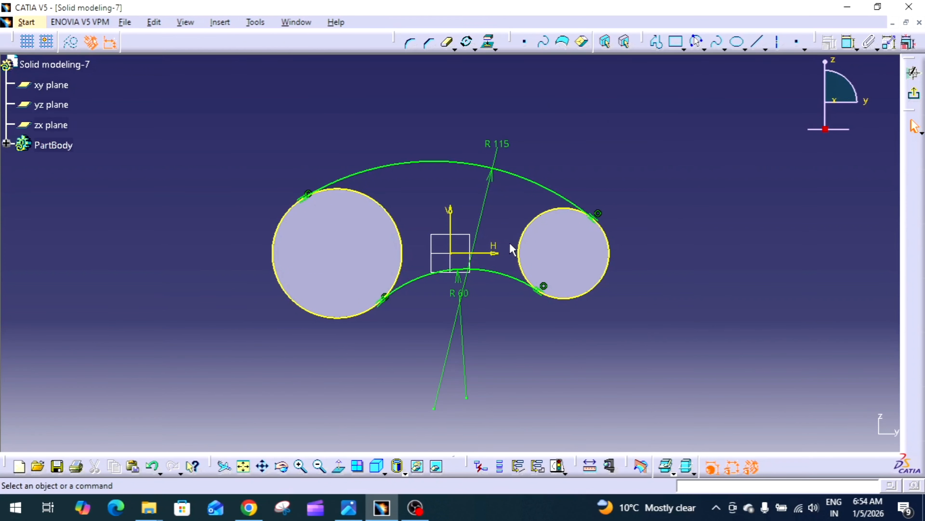
{"action": "left_click", "coordinate": [448, 43]}
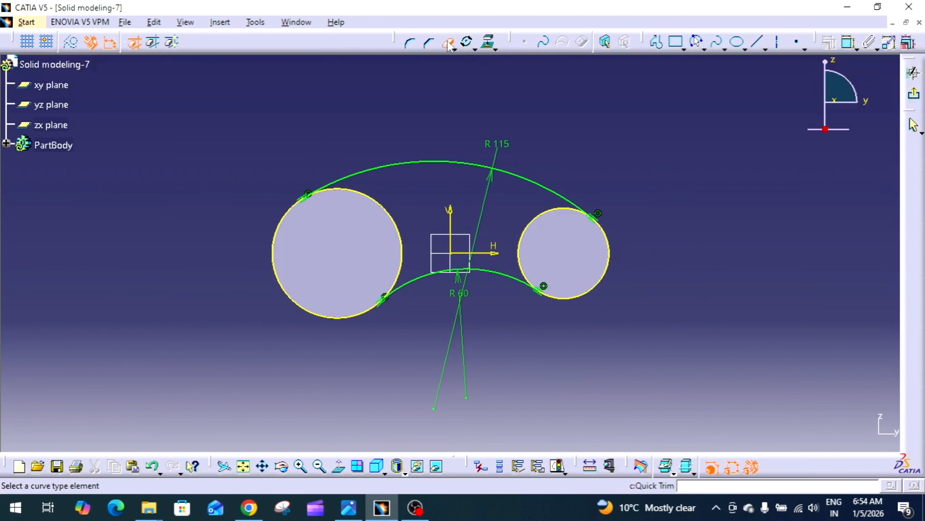
{"action": "left_click", "coordinate": [608, 252]}
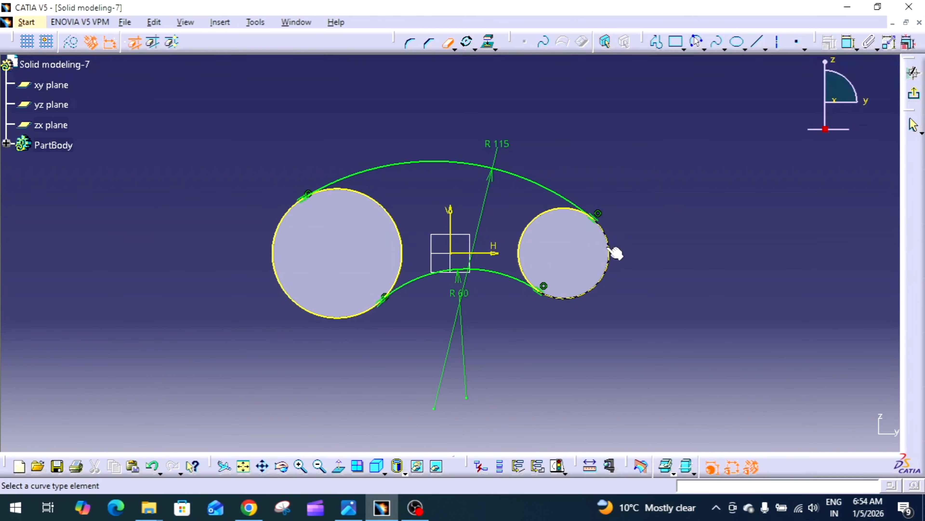
{"action": "left_click", "coordinate": [278, 262]}
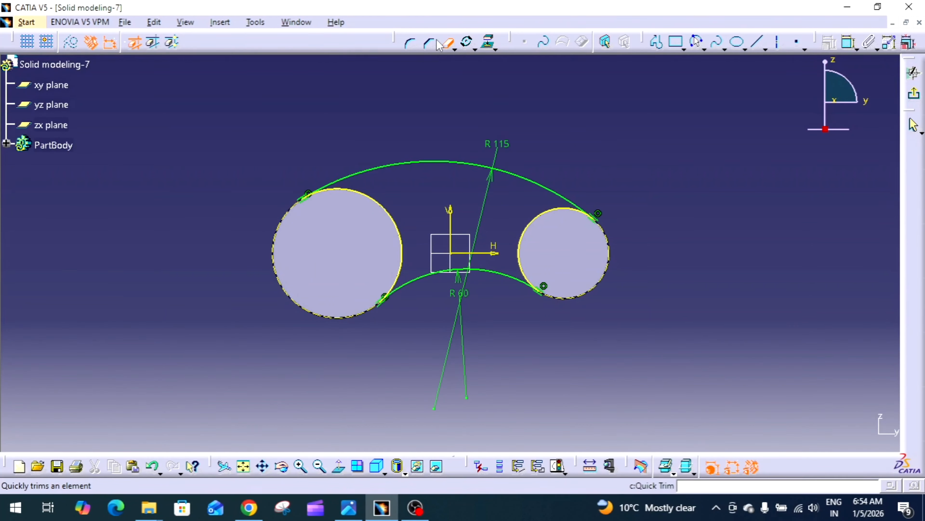
{"action": "left_click", "coordinate": [448, 44]}
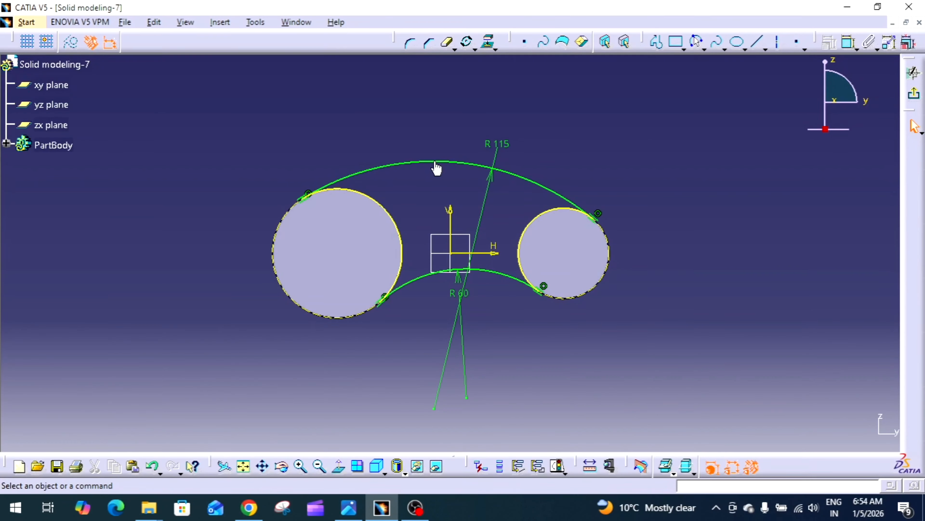
{"action": "left_click", "coordinate": [446, 162]}
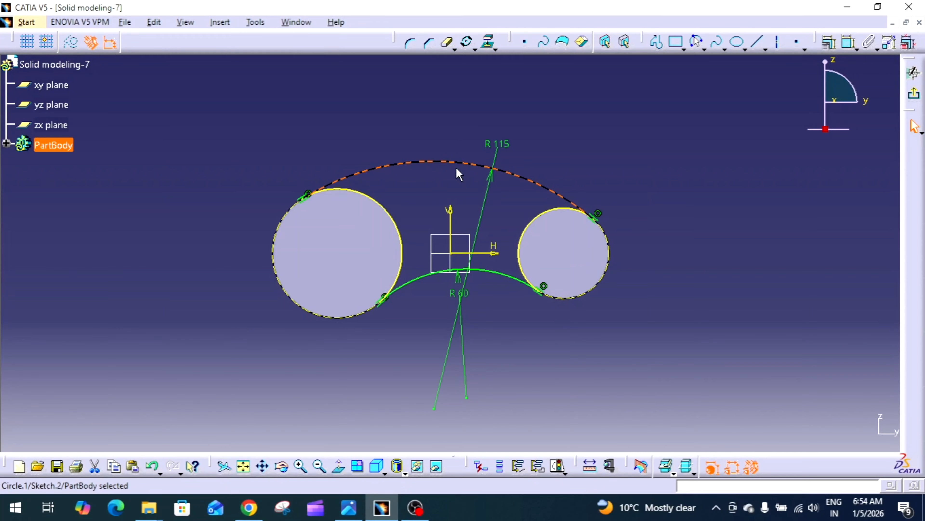
{"action": "left_click", "coordinate": [417, 282]}
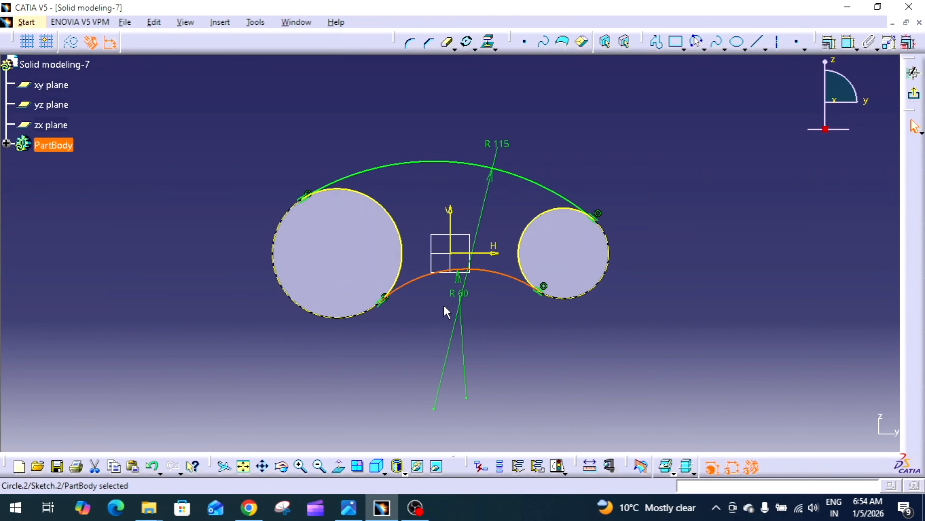
{"action": "left_click", "coordinate": [432, 310]}
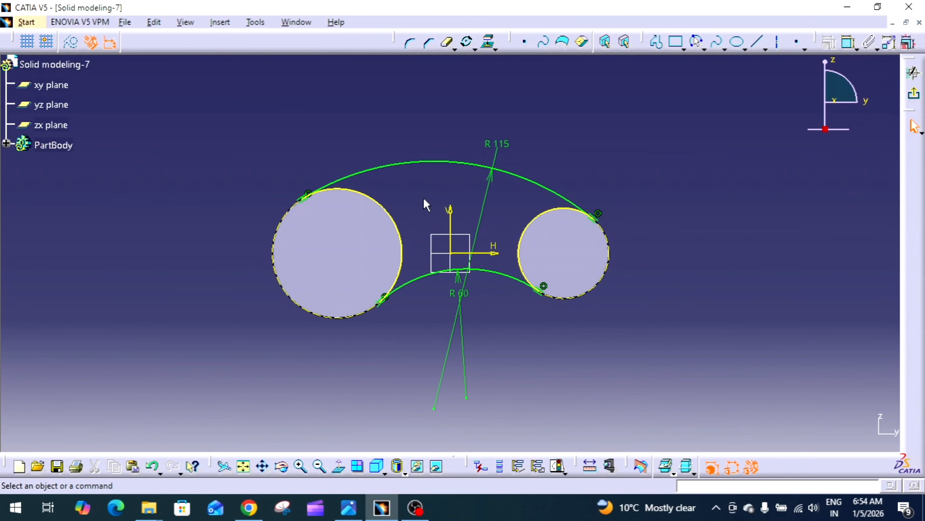
Step: Leave the sketch and pad the arm profile 5 mm with mirrored extent
{"action": "left_click", "coordinate": [914, 97]}
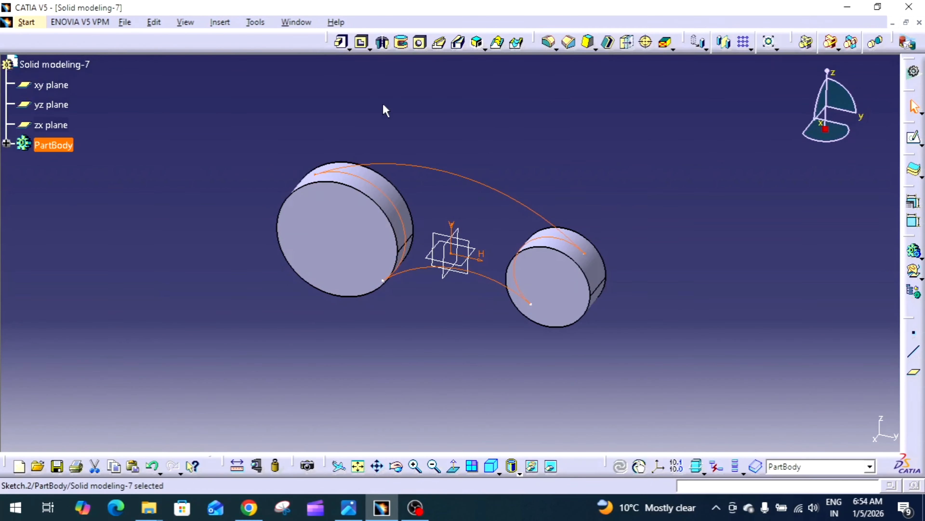
{"action": "left_click", "coordinate": [342, 42]}
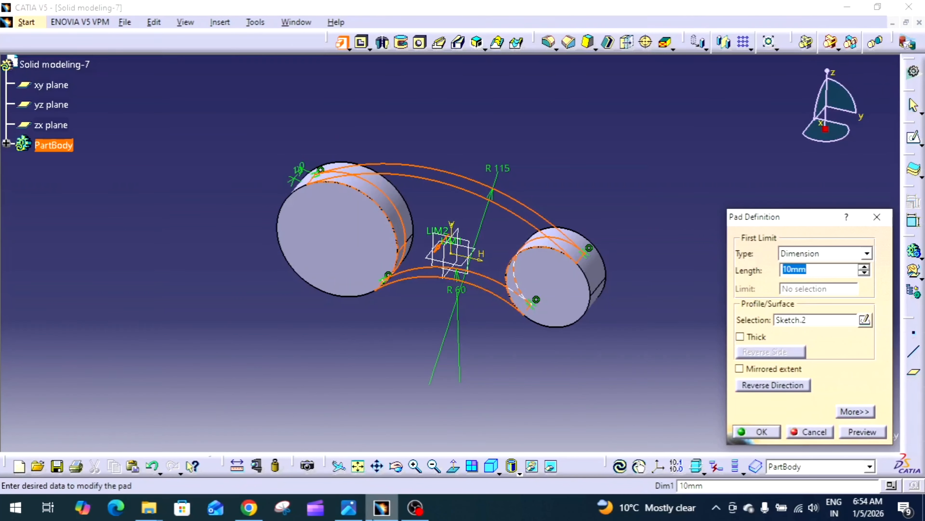
{"action": "left_click", "coordinate": [349, 507]}
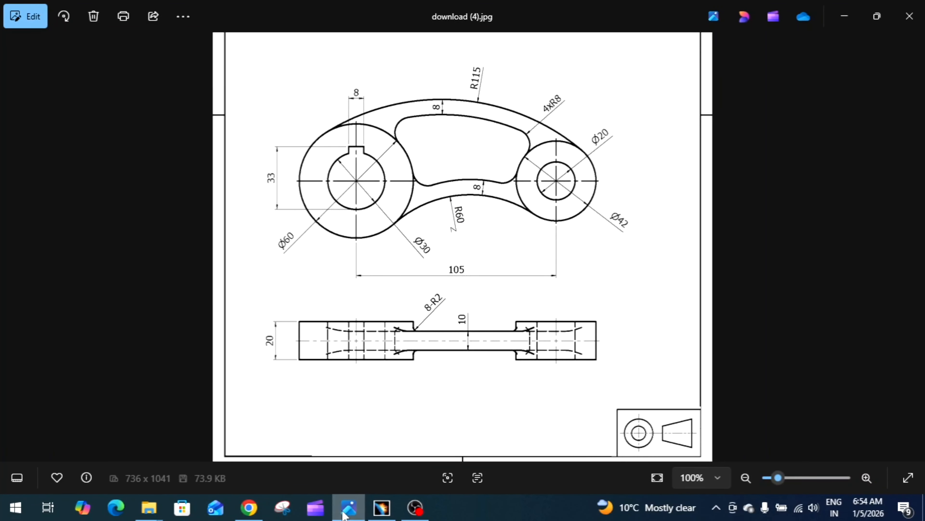
{"action": "left_click", "coordinate": [382, 507]}
{"action": "left_click", "coordinate": [771, 368]}
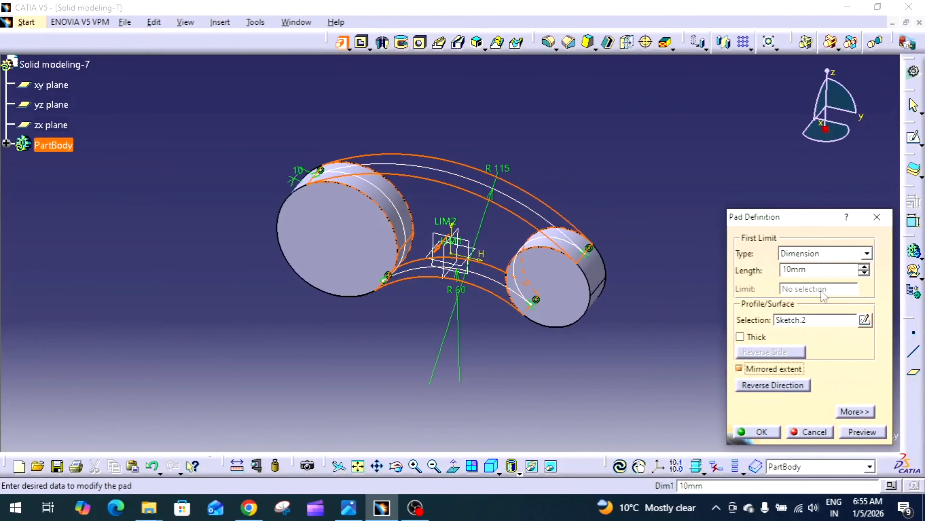
{"action": "double_click", "coordinate": [825, 271]}
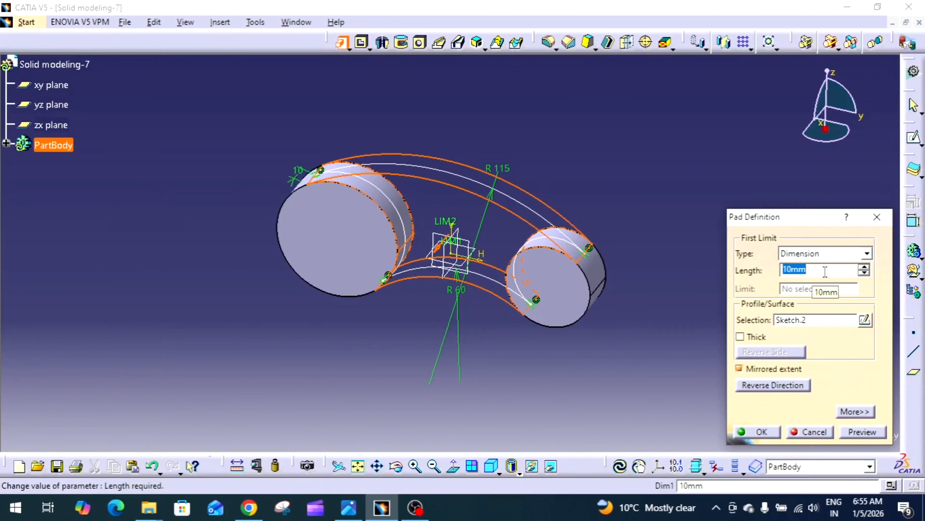
{"action": "type", "text": "5"}
{"action": "left_click", "coordinate": [858, 432]}
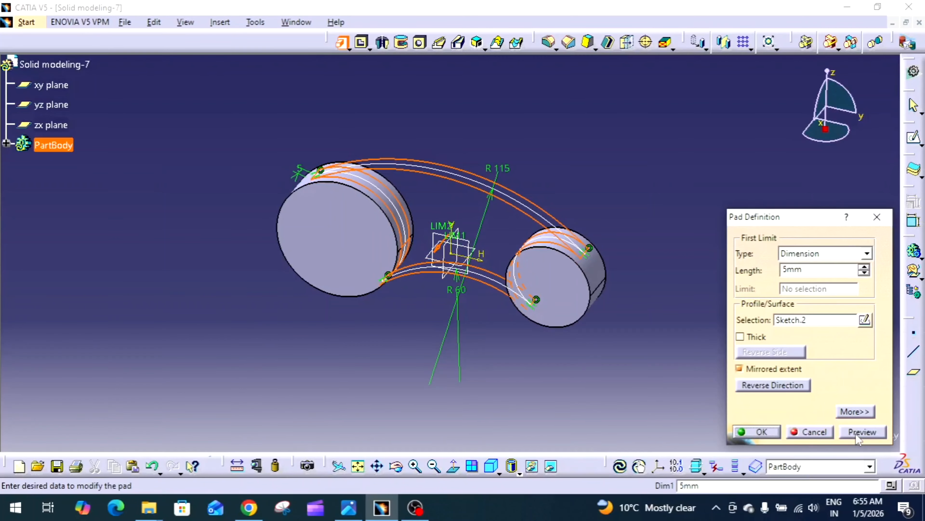
{"action": "left_click", "coordinate": [760, 432]}
Step: Measure the distance between the two faces of the padded arm
{"action": "middle_click_drag", "start_coordinate": [686, 172], "coordinate": [510, 221]}
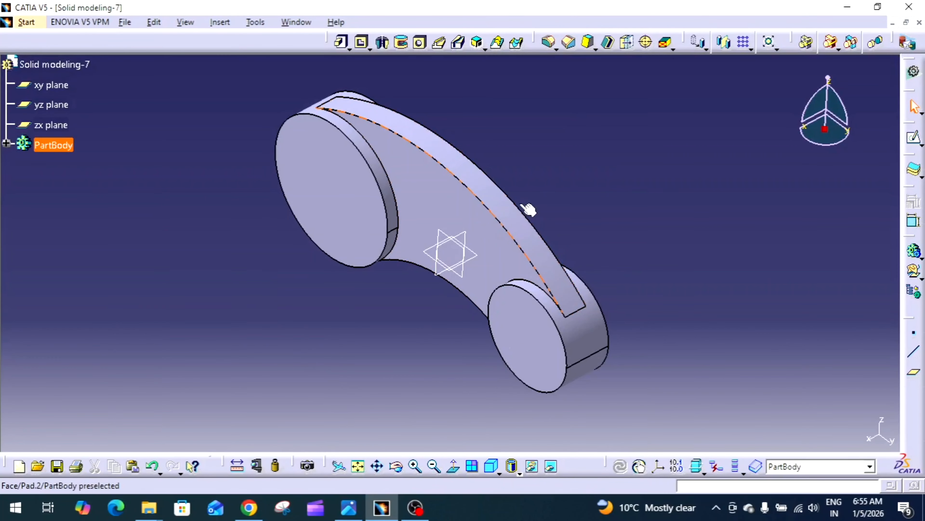
{"action": "left_click", "coordinate": [237, 466]}
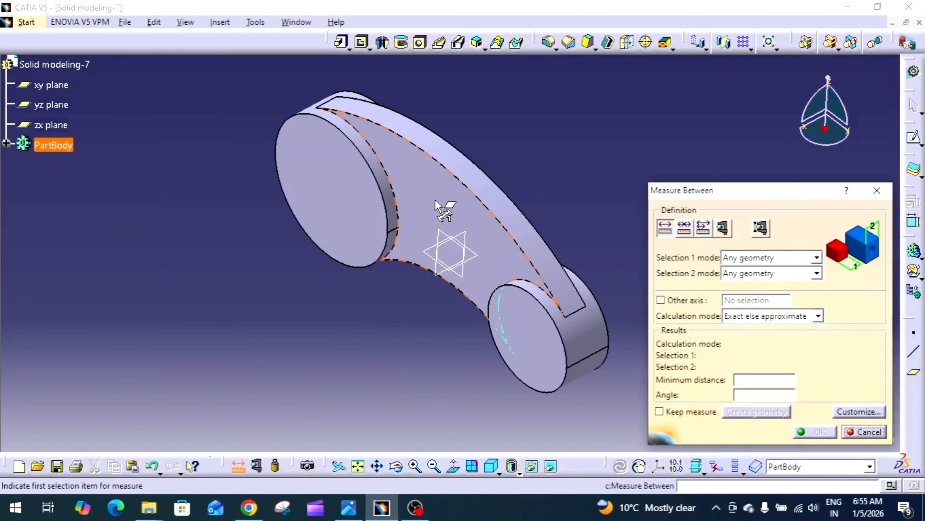
{"action": "left_click", "coordinate": [440, 206]}
{"action": "mouse_move", "coordinate": [526, 180]}
{"action": "middle_mouse_down"}
{"action": "mouse_move", "coordinate": [415, 236]}
{"action": "mouse_move", "coordinate": [428, 215]}
{"action": "middle_mouse_up"}
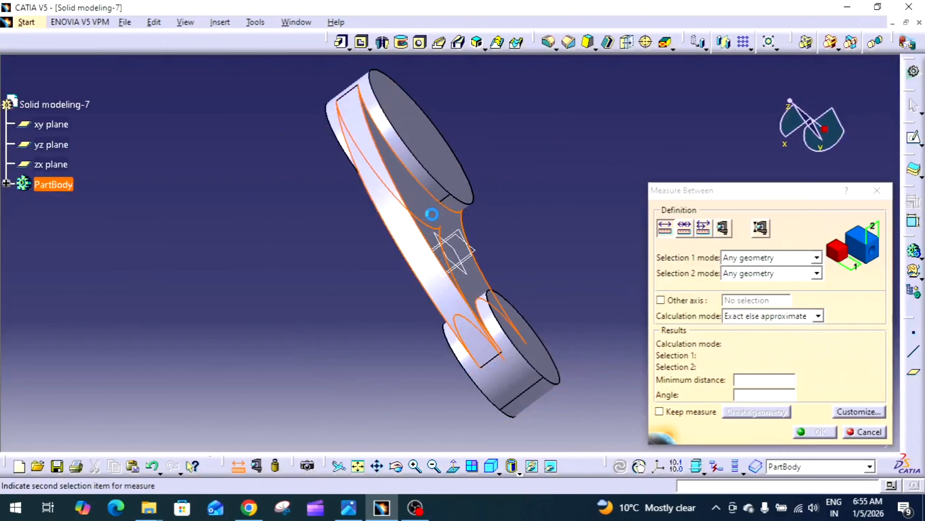
{"action": "left_click", "coordinate": [429, 213]}
{"action": "middle_click_drag", "start_coordinate": [341, 262], "coordinate": [423, 207]}
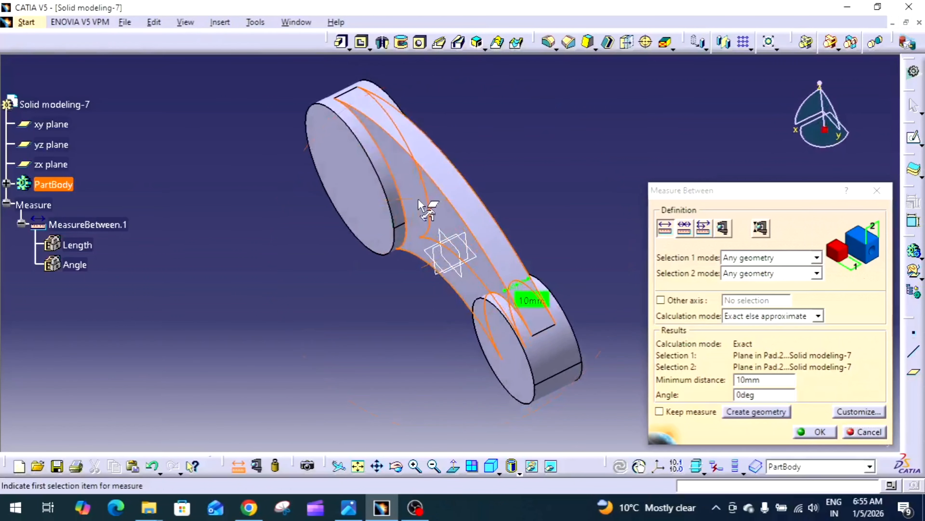
{"action": "left_click", "coordinate": [816, 432]}
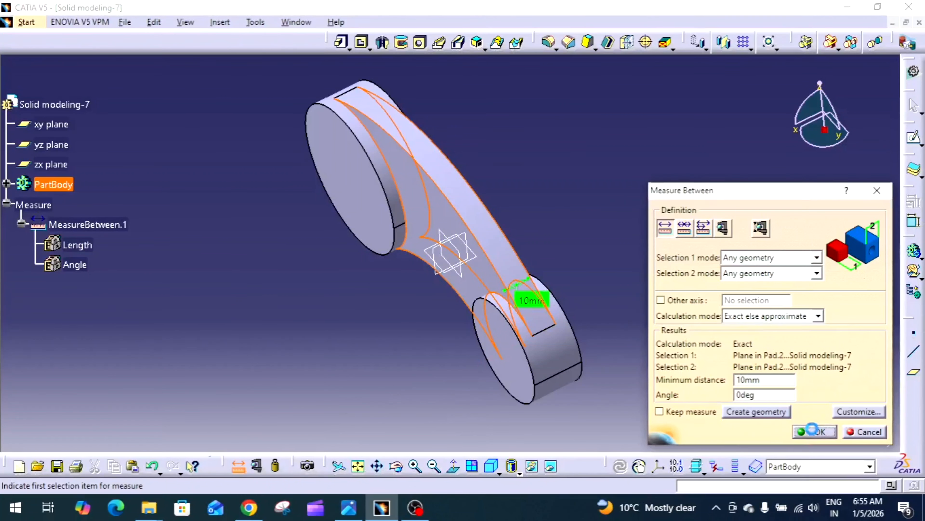
{"action": "middle_click_drag", "start_coordinate": [580, 238], "coordinate": [531, 188]}
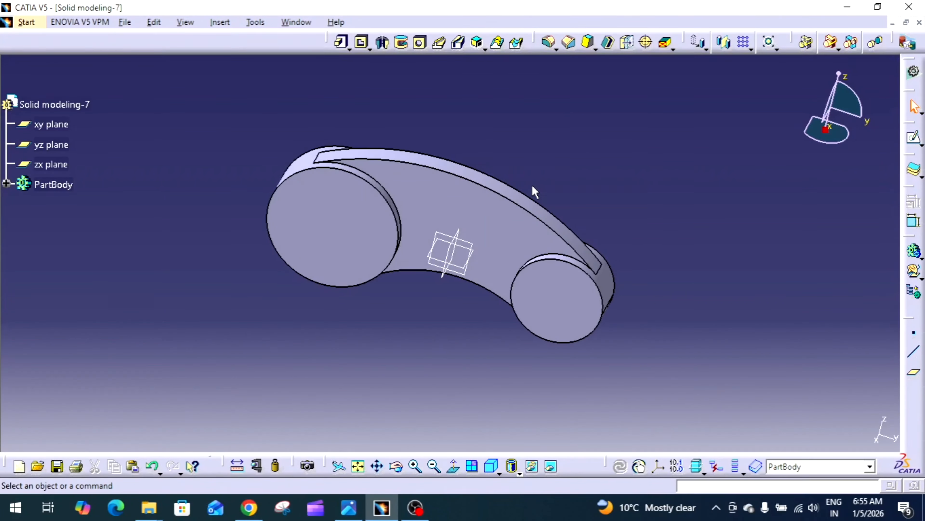
{"action": "mouse_move", "coordinate": [533, 186]}
{"action": "middle_mouse_down"}
{"action": "mouse_move", "coordinate": [511, 233]}
{"action": "mouse_move", "coordinate": [589, 191]}
{"action": "mouse_move", "coordinate": [568, 169]}
{"action": "mouse_move", "coordinate": [446, 279]}
{"action": "mouse_move", "coordinate": [413, 290]}
{"action": "mouse_move", "coordinate": [529, 179]}
{"action": "middle_mouse_up"}
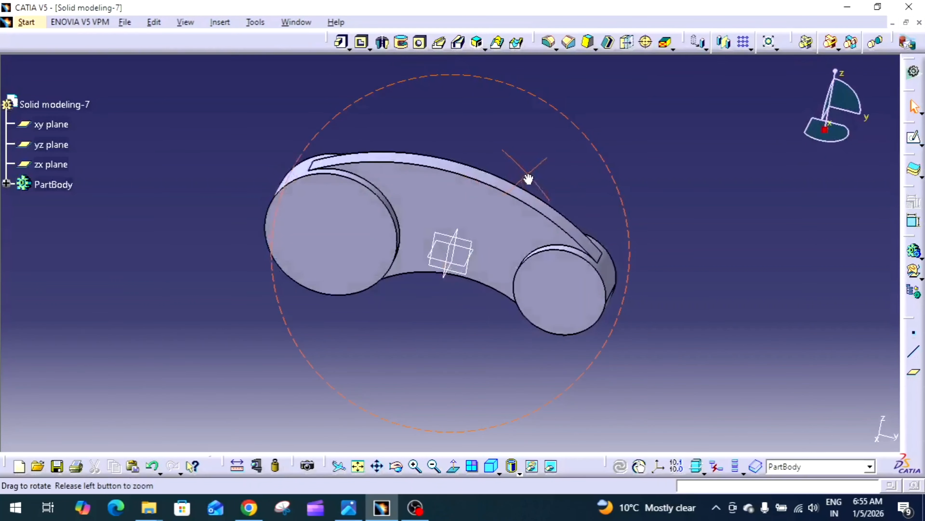
{"action": "left_click", "coordinate": [359, 516]}
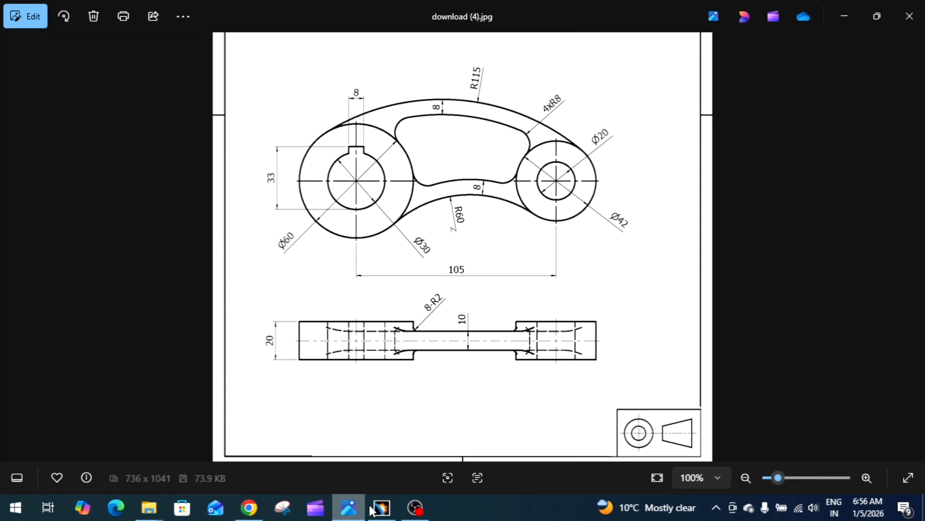
{"action": "left_click", "coordinate": [380, 507]}
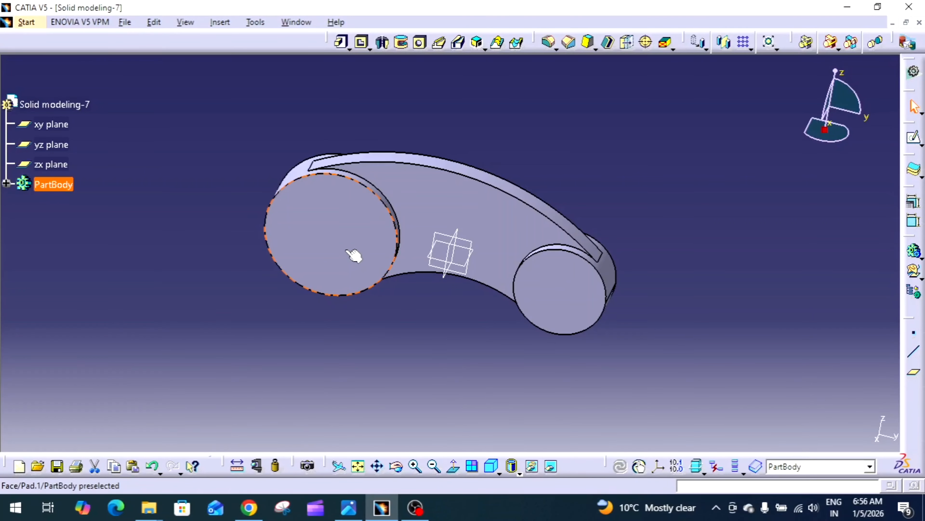
Step: Open a sketch on the left boss's front face and draw a circle inside it
{"action": "left_click", "coordinate": [352, 257]}
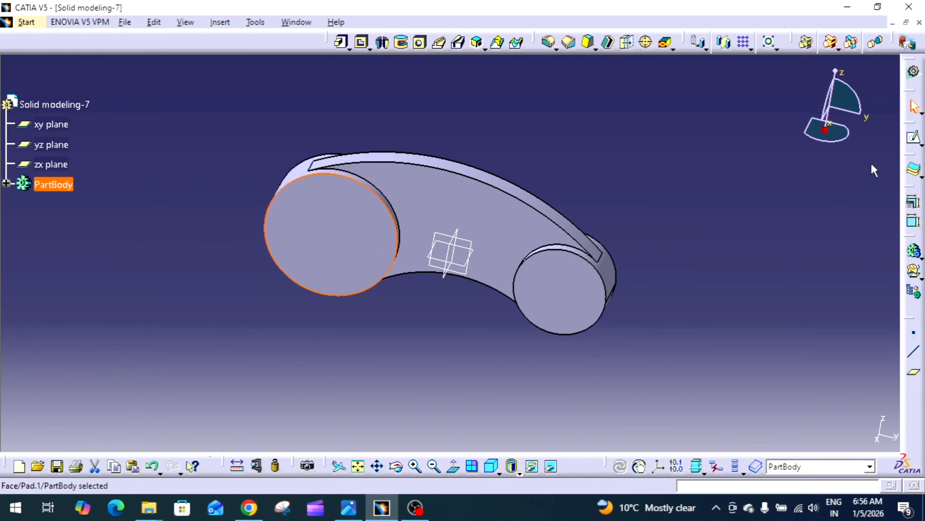
{"action": "left_click", "coordinate": [915, 138]}
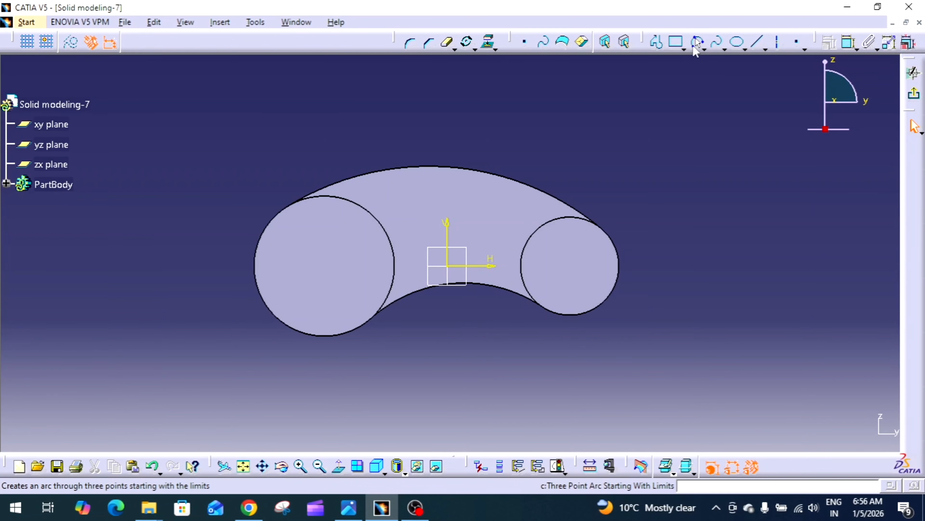
{"action": "left_click", "coordinate": [723, 49]}
{"action": "left_click", "coordinate": [715, 64]}
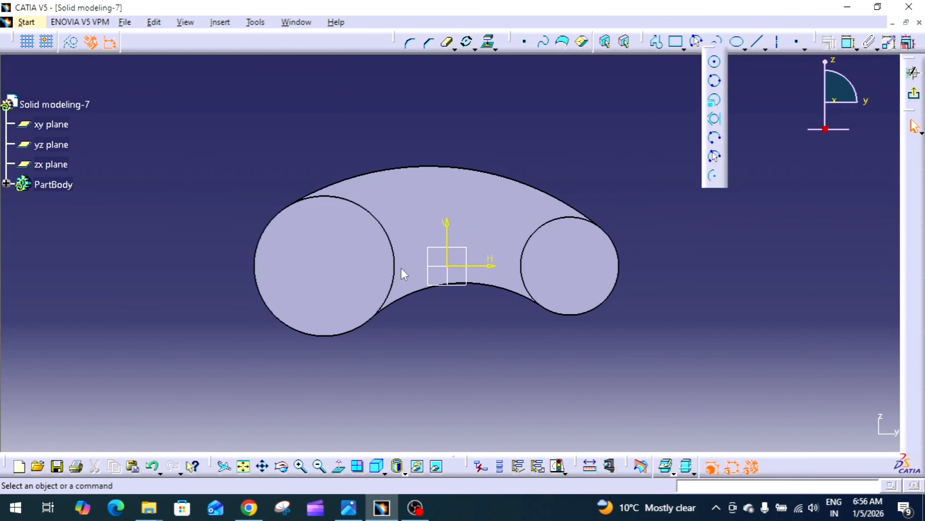
{"action": "left_click", "coordinate": [323, 266]}
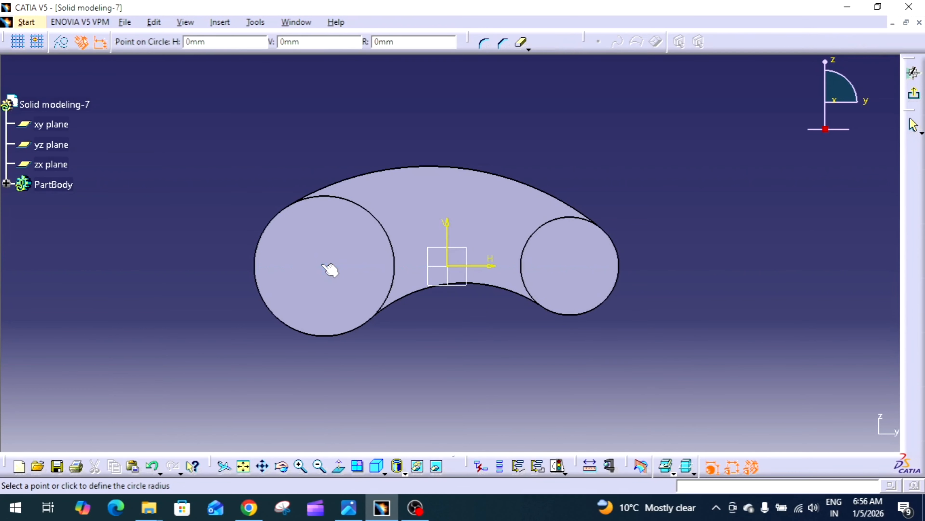
{"action": "left_click", "coordinate": [353, 253]}
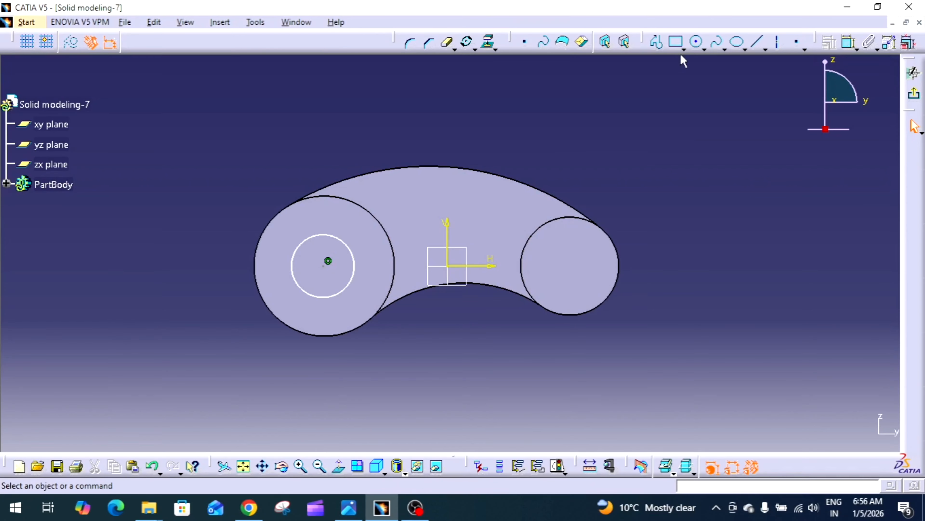
Step: Constrain the new circle concentric with the left boss's outer edge
{"action": "left_click", "coordinate": [347, 289]}
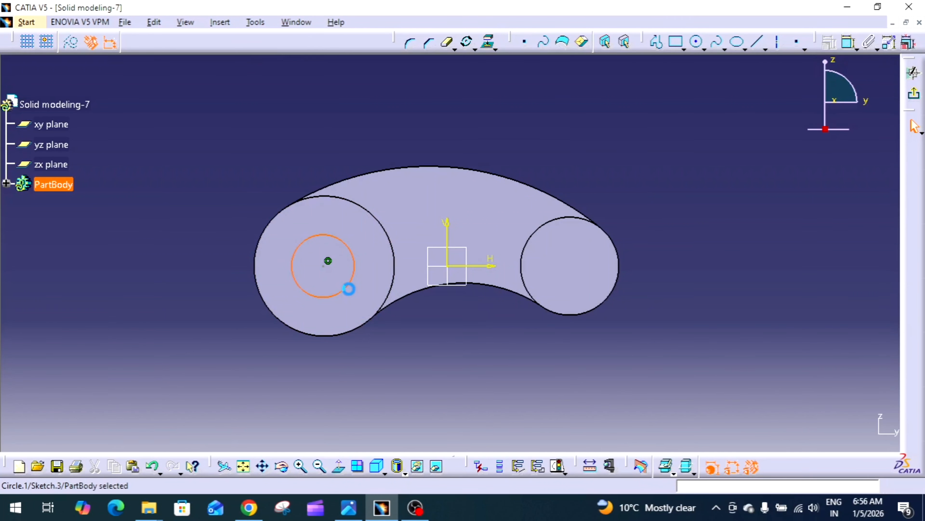
{"action": "left_click", "coordinate": [394, 263], "text": "ctrl"}
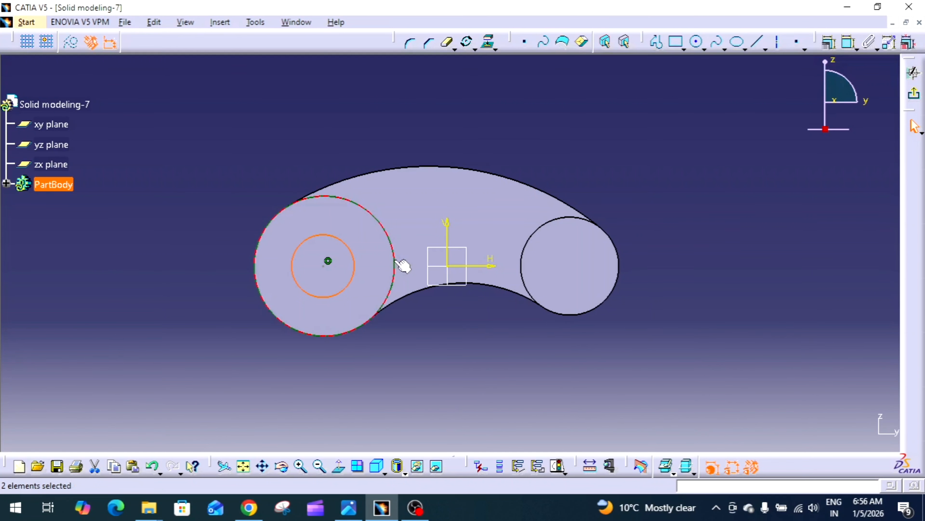
{"action": "left_click", "coordinate": [829, 42]}
{"action": "left_click", "coordinate": [813, 272]}
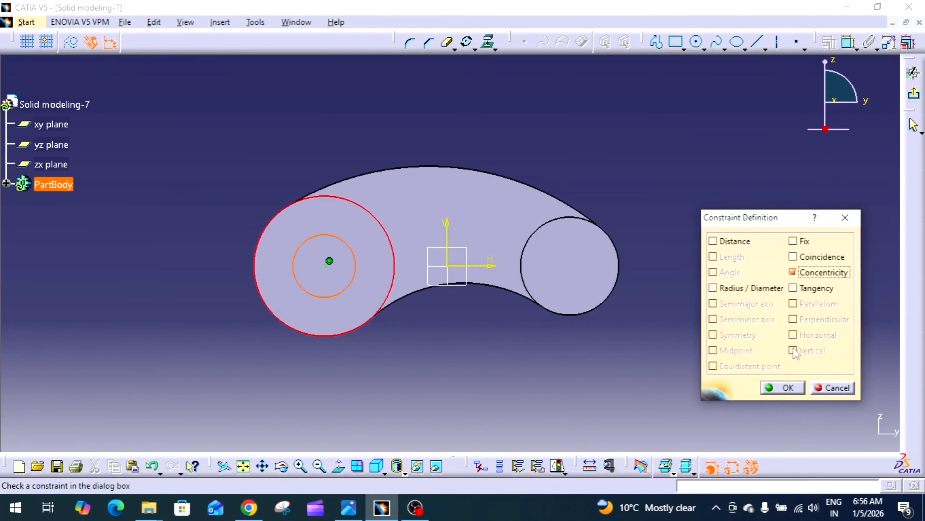
{"action": "left_click", "coordinate": [783, 387]}
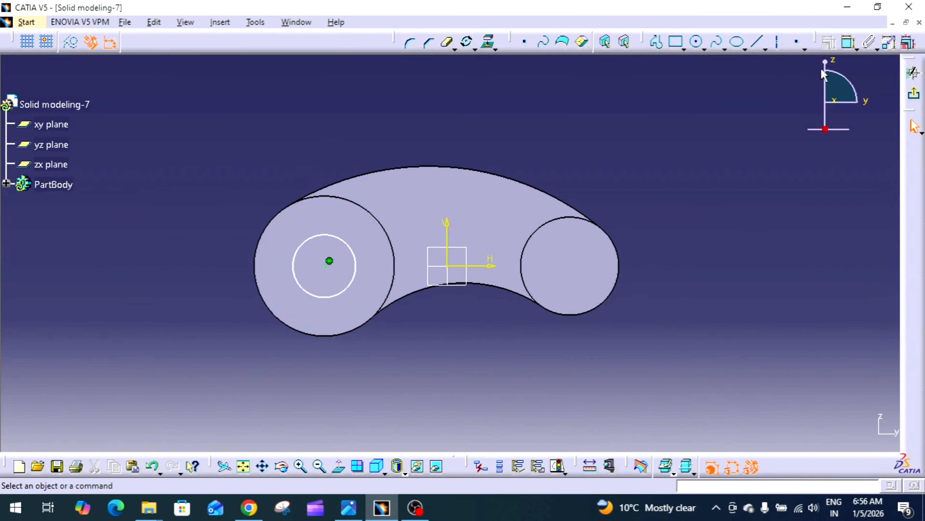
Step: Dimension the new circle's diameter and set it to 30 mm
{"action": "left_click", "coordinate": [849, 43]}
{"action": "left_click", "coordinate": [340, 294]}
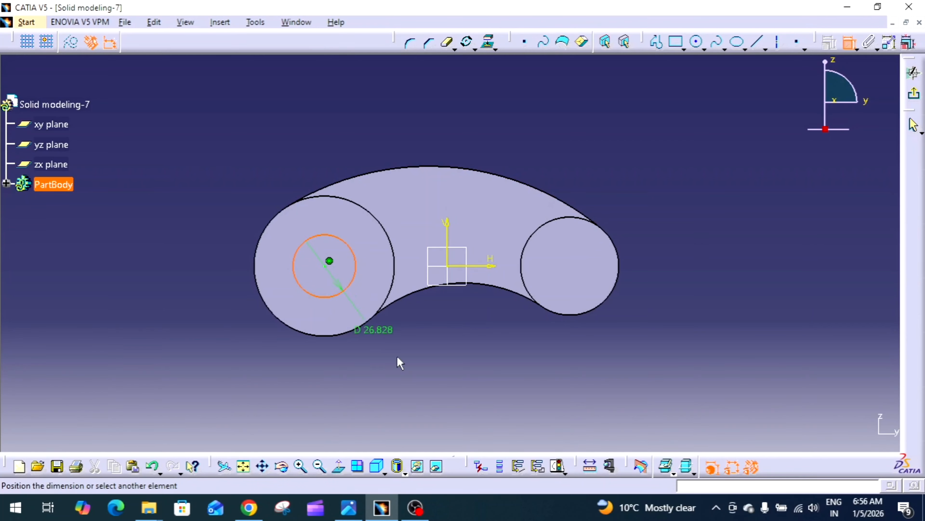
{"action": "left_click", "coordinate": [415, 376]}
{"action": "double_click", "coordinate": [416, 373]}
{"action": "type", "text": "3"}
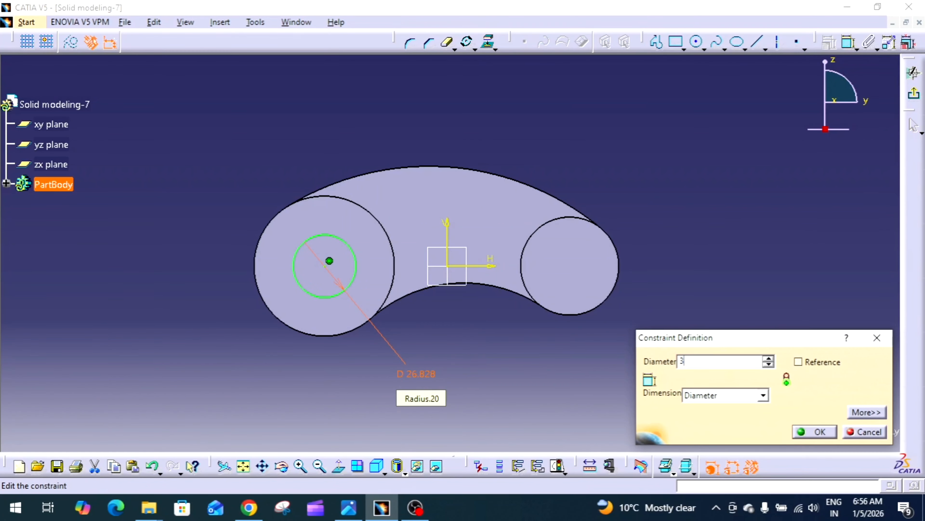
{"action": "type", "text": "0mm"}
{"action": "key", "text": "Return"}
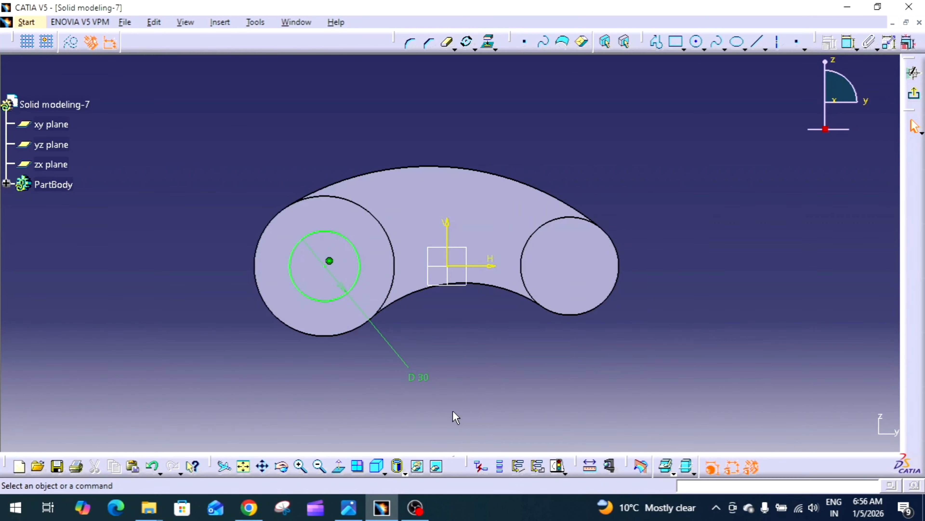
Step: Sketch a small three-line keyway profile crossing the top of the circle
{"action": "left_click", "coordinate": [757, 42]}
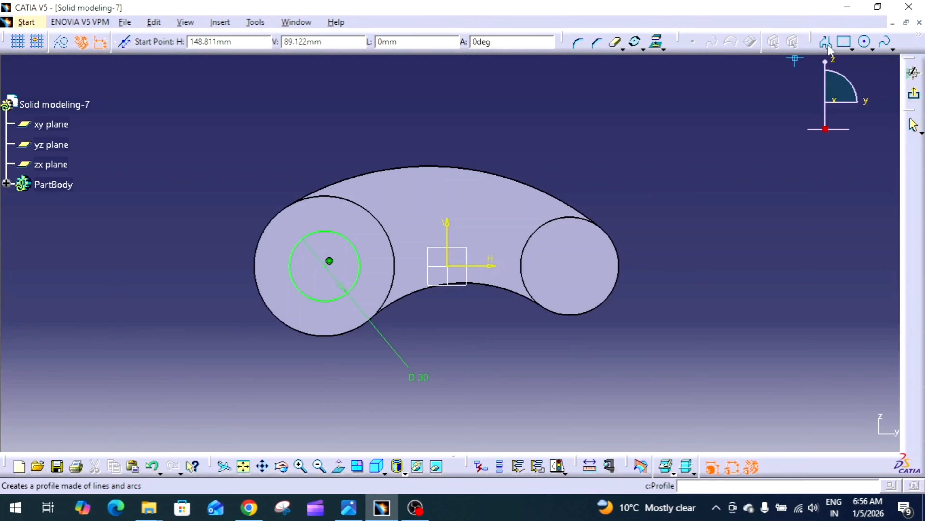
{"action": "left_click", "coordinate": [825, 42]}
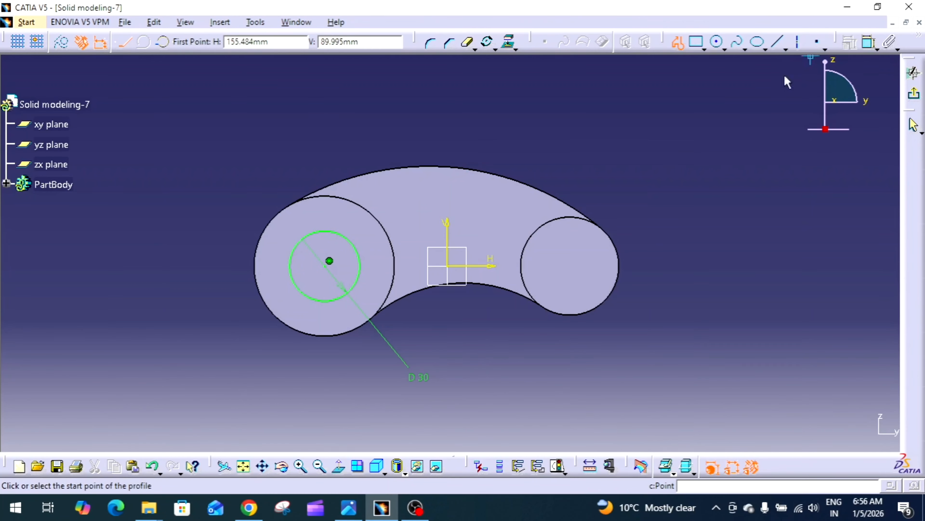
{"action": "left_click", "coordinate": [315, 233]}
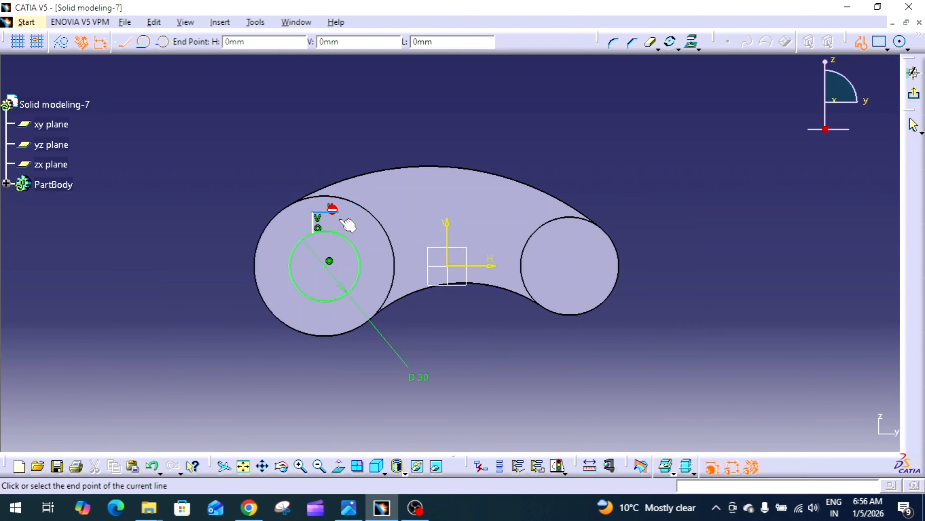
{"action": "left_click", "coordinate": [341, 235]}
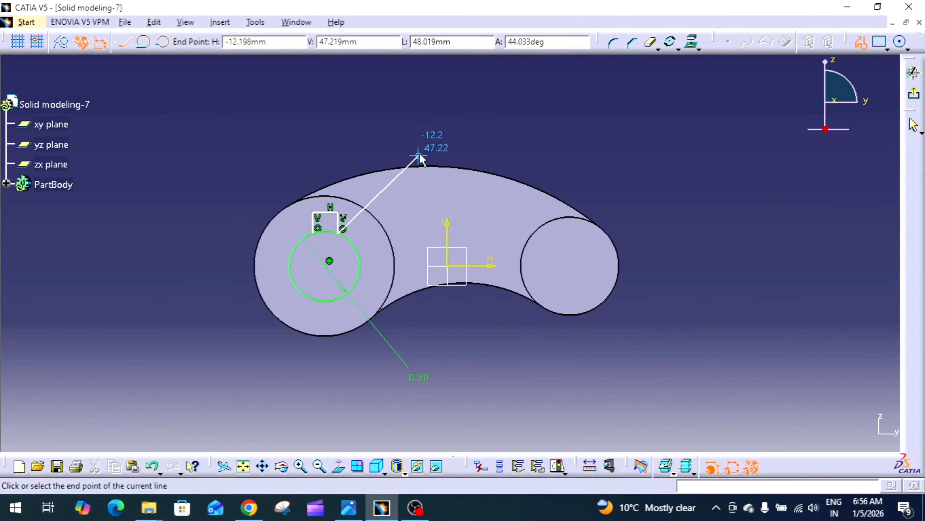
{"action": "key", "text": "Escape"}
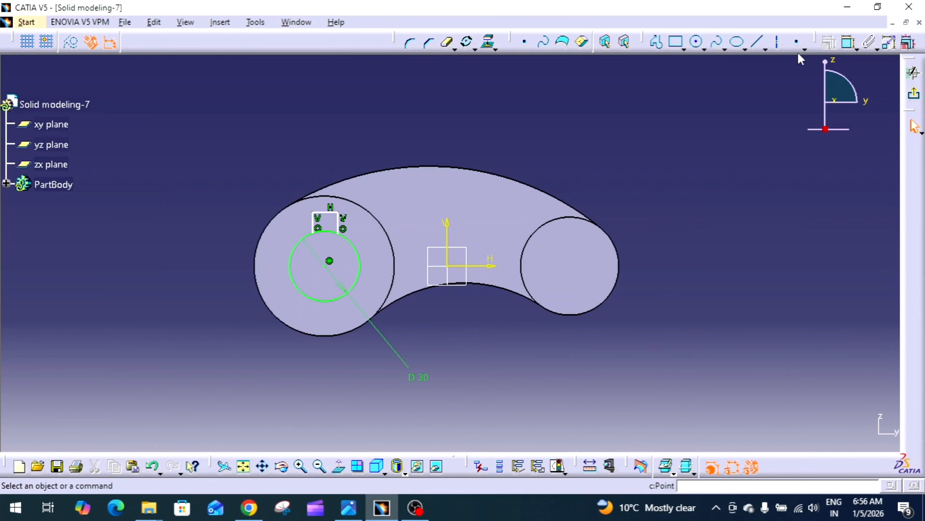
Step: Draw a vertical axis line from the circle's centre upward through the keyway
{"action": "left_click", "coordinate": [778, 43]}
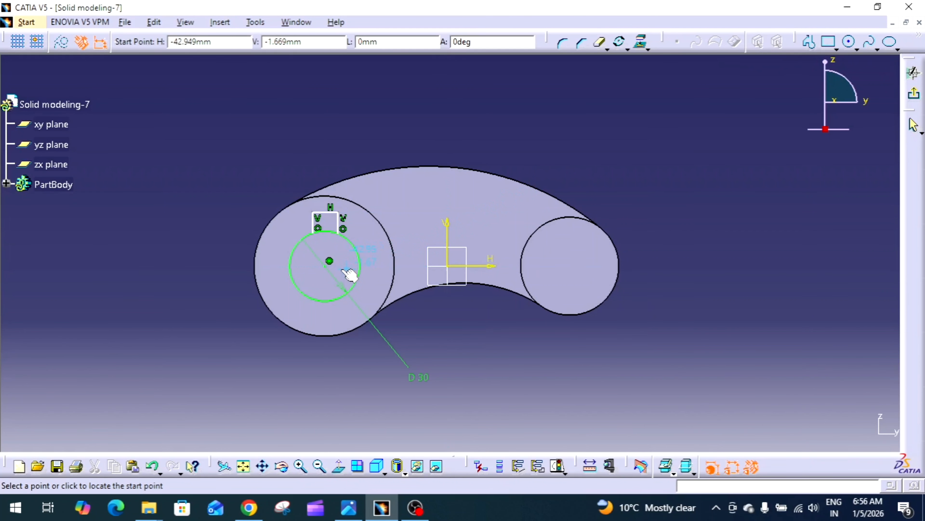
{"action": "left_click", "coordinate": [328, 264]}
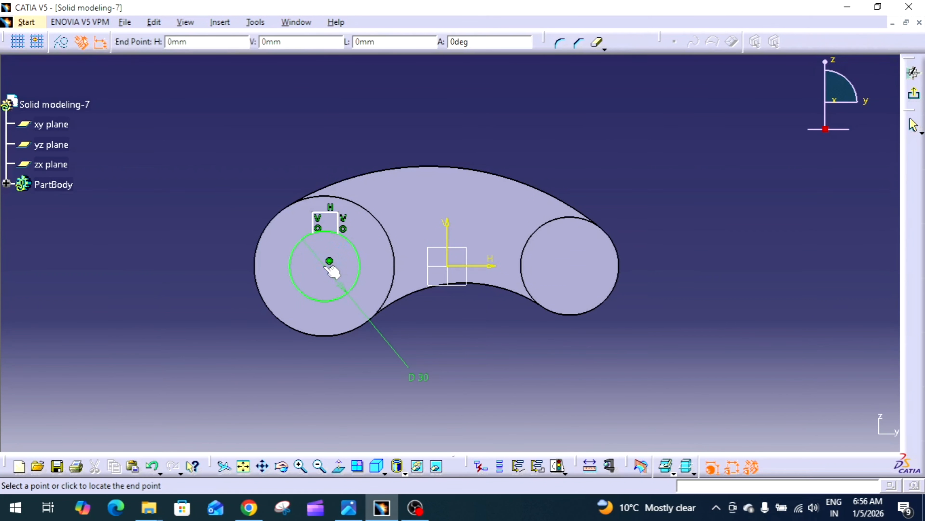
{"action": "left_click", "coordinate": [325, 168]}
Step: Constrain the keyway's two vertical lines symmetric about the vertical axis
{"action": "mouse_move", "coordinate": [502, 270]}
{"action": "middle_mouse_down"}
{"action": "mouse_move", "coordinate": [526, 284]}
{"action": "mouse_move", "coordinate": [559, 254]}
{"action": "mouse_move", "coordinate": [556, 242]}
{"action": "middle_mouse_up"}
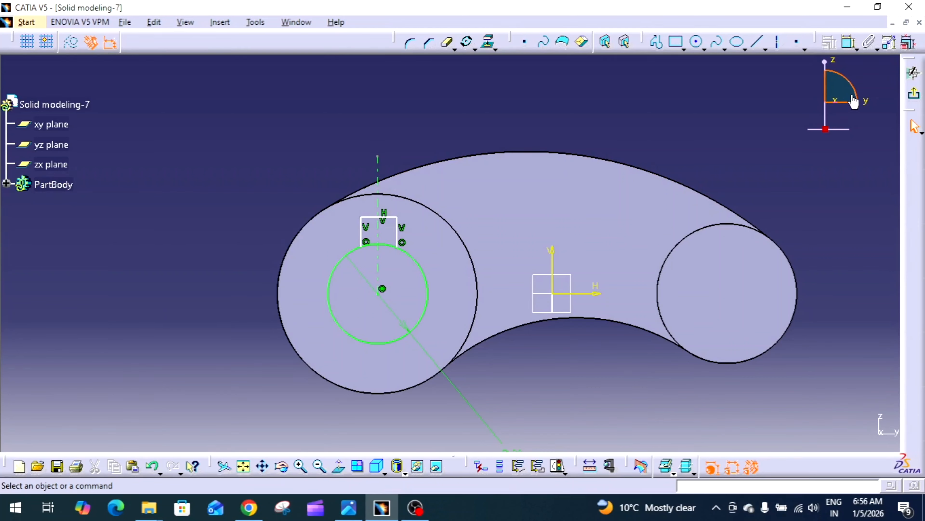
{"action": "left_click", "coordinate": [845, 51]}
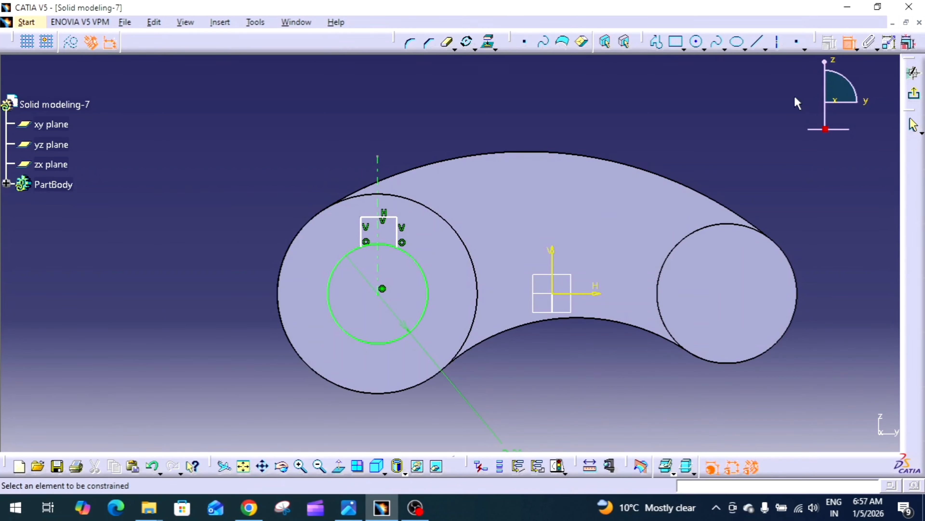
{"action": "left_click", "coordinate": [400, 235]}
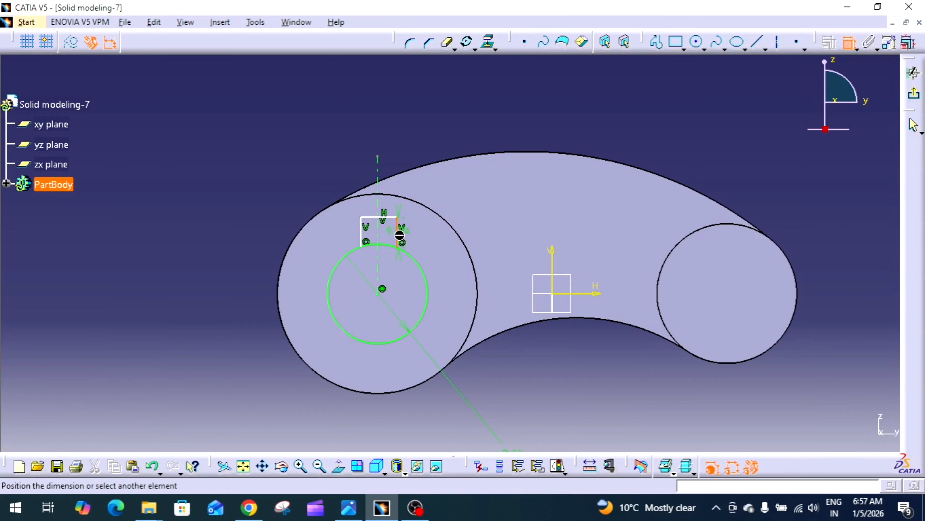
{"action": "left_click", "coordinate": [363, 236]}
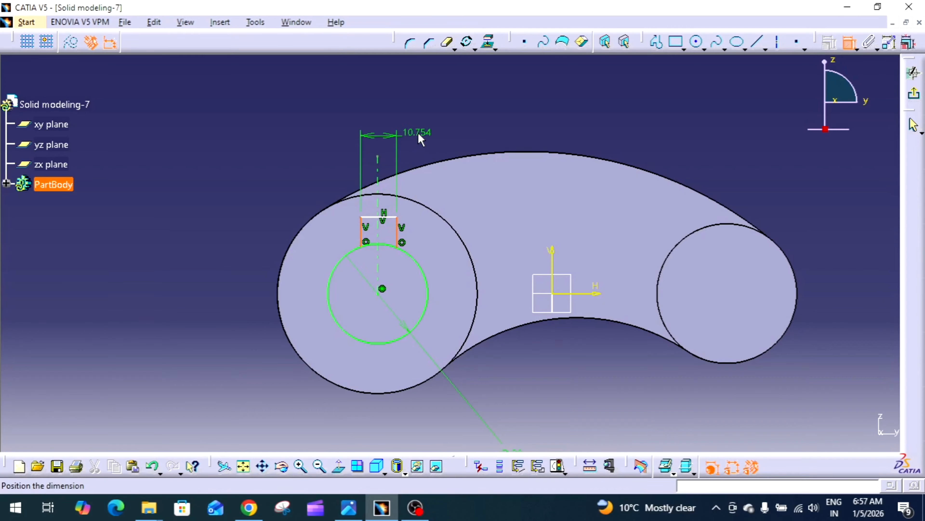
{"action": "right_click", "coordinate": [420, 139]}
{"action": "left_click", "coordinate": [472, 263]}
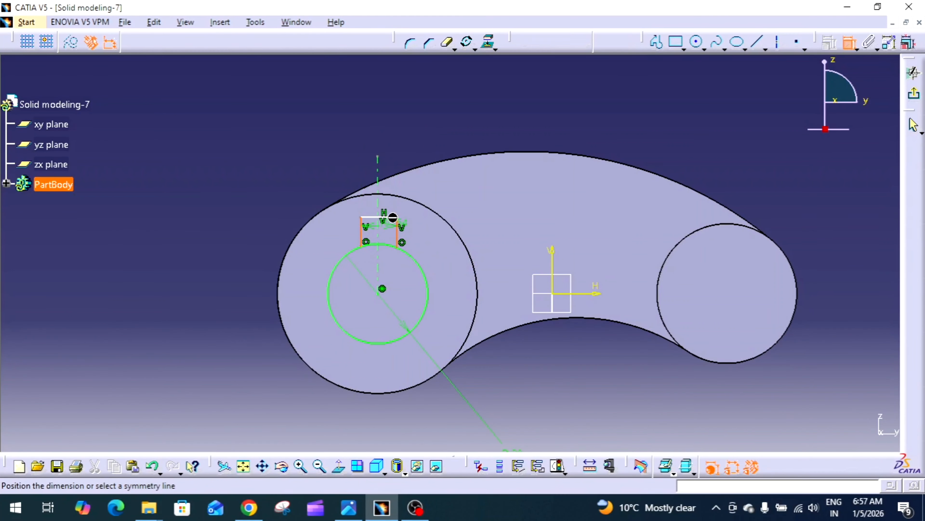
{"action": "left_click", "coordinate": [377, 172]}
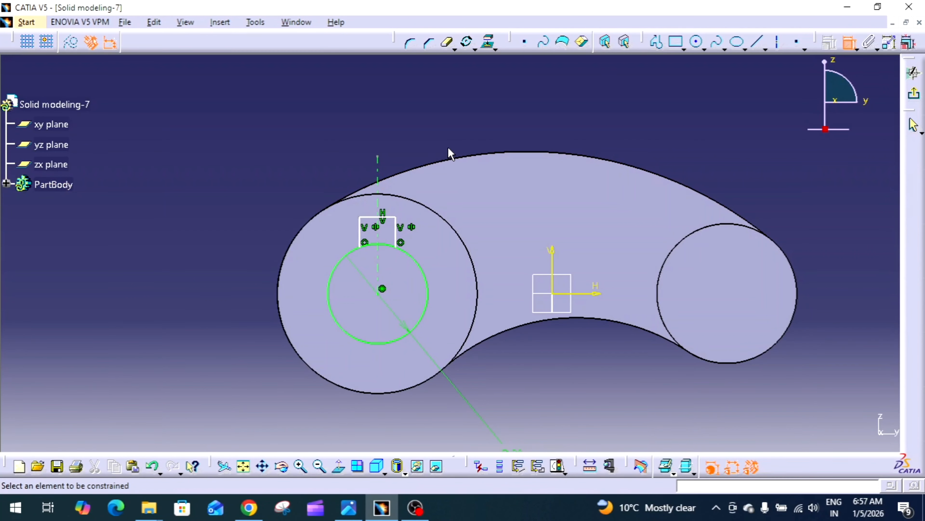
Step: Set the keyway width between its vertical lines to 8 mm
{"action": "left_click", "coordinate": [389, 217]}
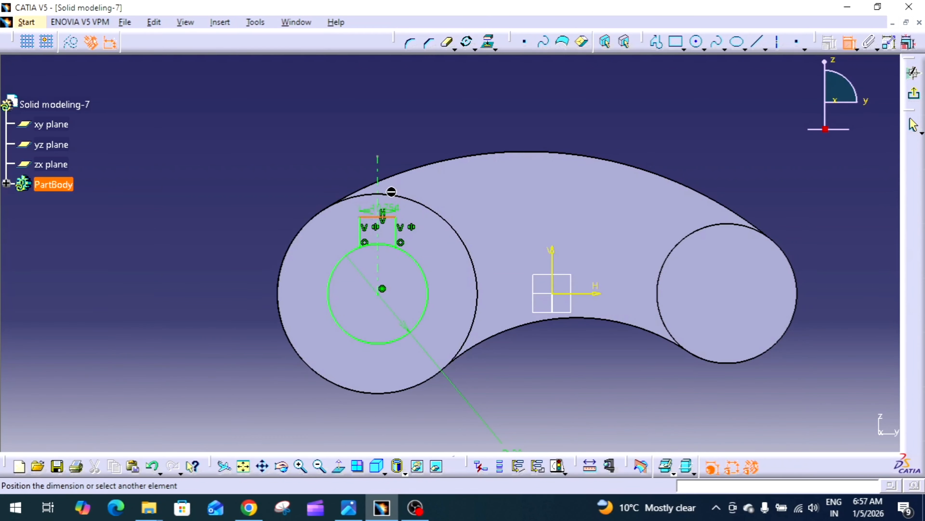
{"action": "left_click", "coordinate": [407, 141]}
{"action": "double_click", "coordinate": [419, 144]}
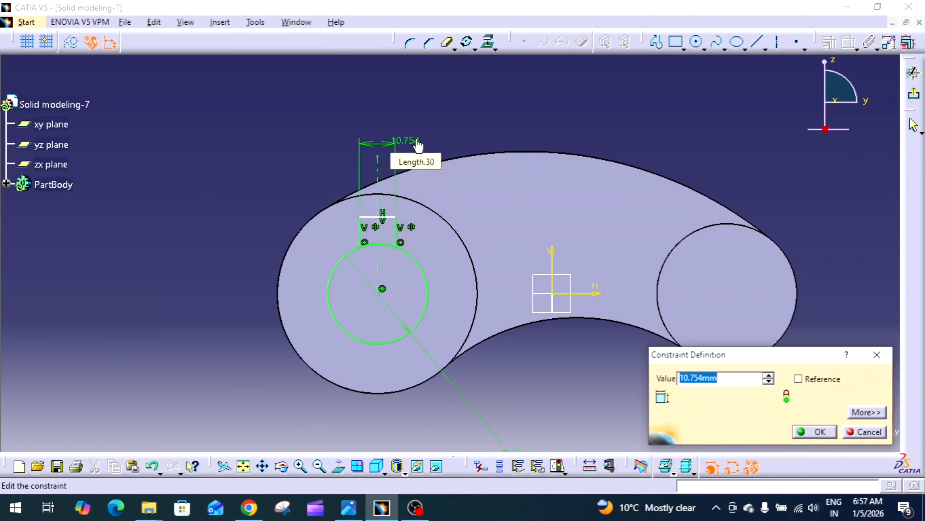
{"action": "type", "text": "8"}
{"action": "key", "text": "Return"}
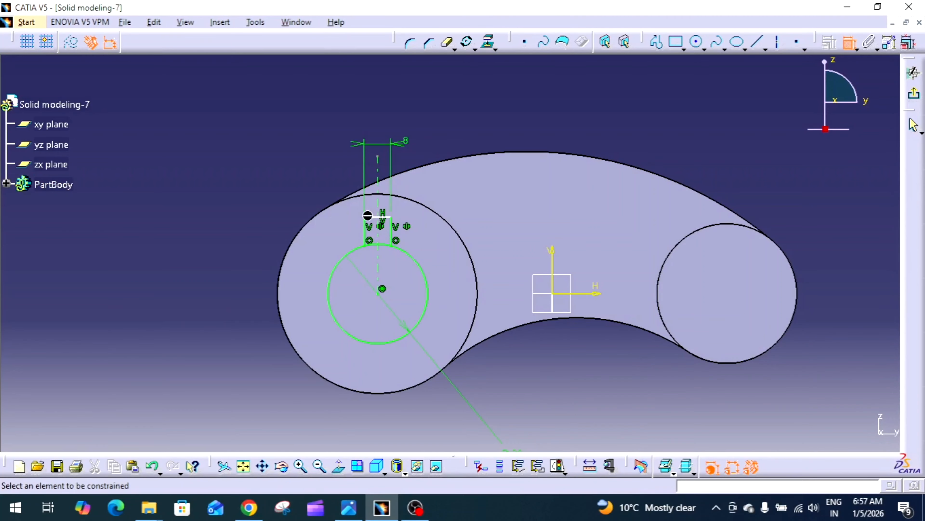
Step: Dimension the keyway's top line from the circle's centre and set it to 18 mm, checking the reference drawing
{"action": "left_click", "coordinate": [379, 217]}
{"action": "left_click", "coordinate": [382, 289]}
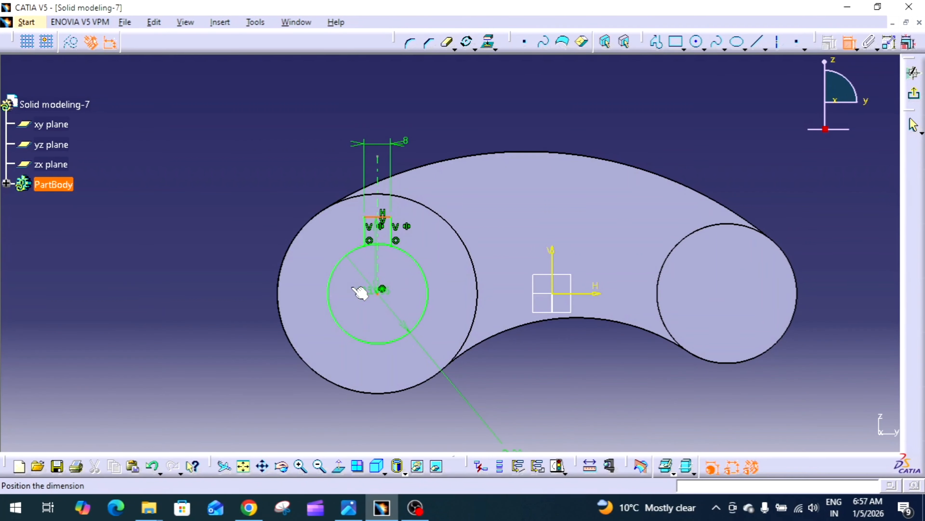
{"action": "left_click", "coordinate": [257, 266]}
{"action": "double_click", "coordinate": [245, 266]}
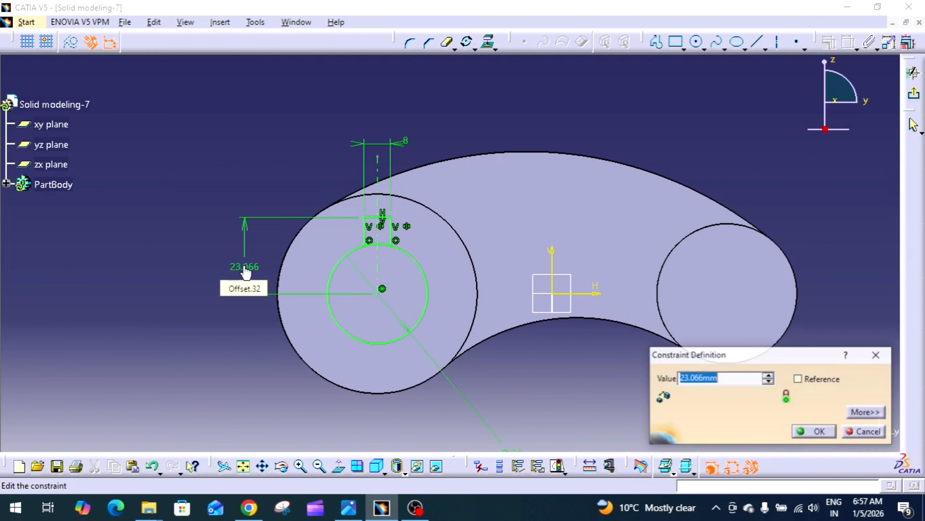
{"action": "type", "text": "18"}
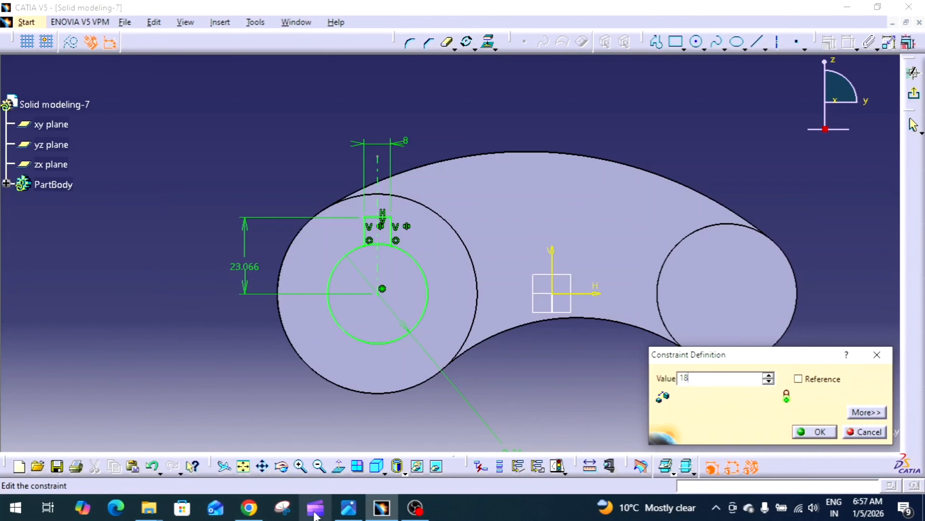
{"action": "left_click", "coordinate": [348, 507]}
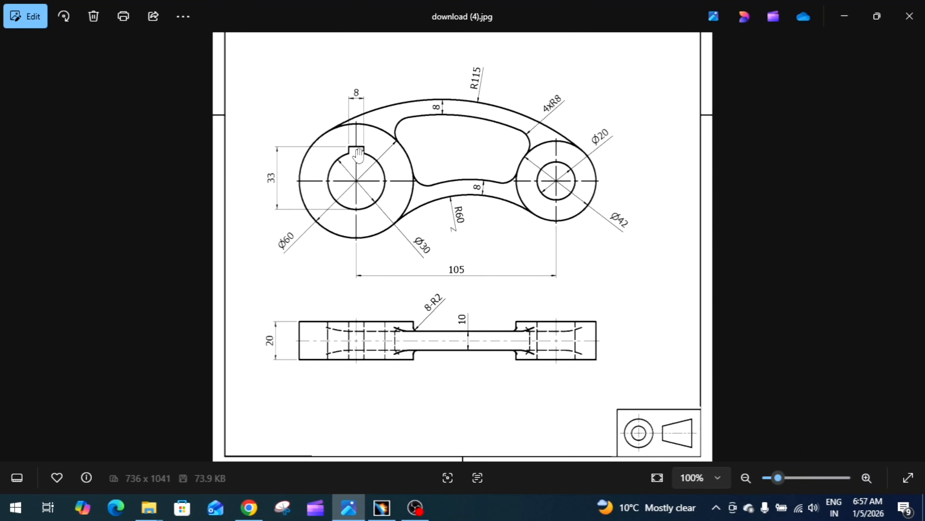
{"action": "left_click", "coordinate": [382, 507]}
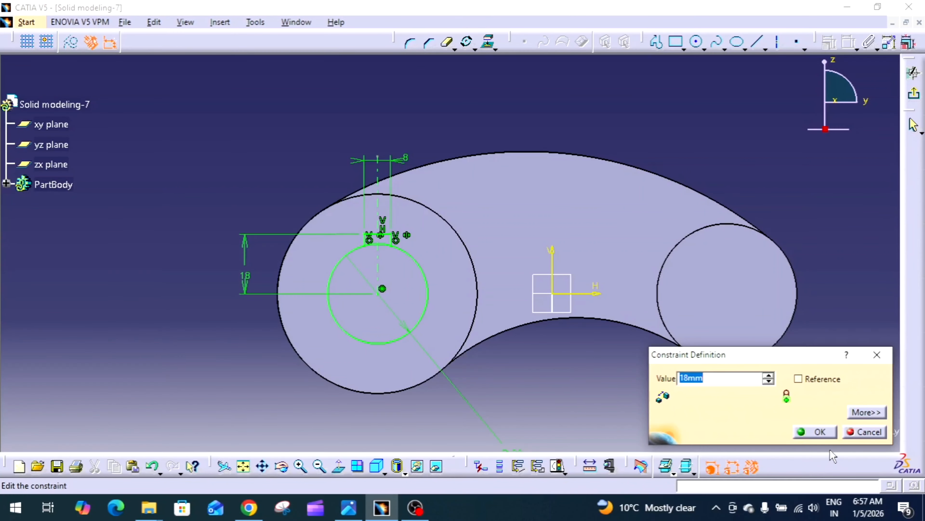
{"action": "left_click", "coordinate": [815, 431]}
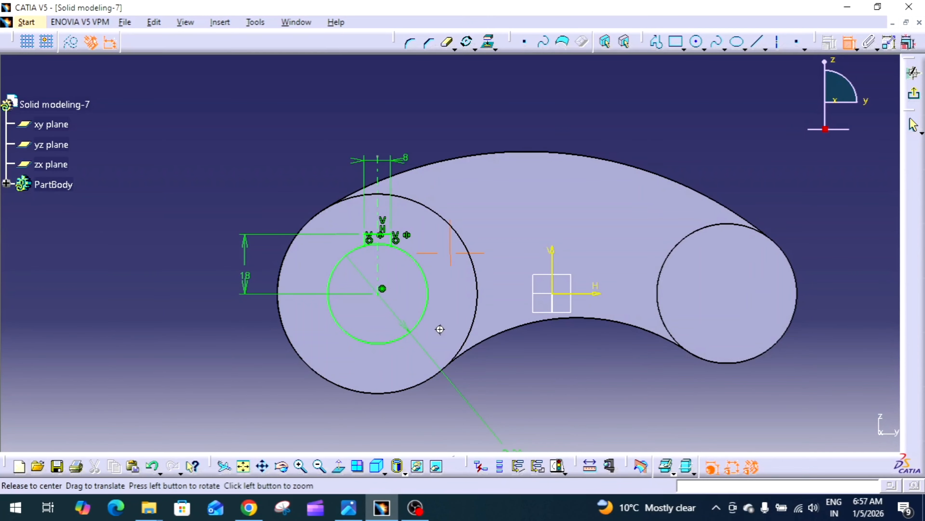
Step: Quick-trim the circle arc and leftover line segment inside the keyway to form one closed keyed-hole profile
{"action": "mouse_move", "coordinate": [438, 327]}
{"action": "middle_mouse_down"}
{"action": "mouse_move", "coordinate": [473, 242]}
{"action": "mouse_move", "coordinate": [451, 55]}
{"action": "middle_mouse_up"}
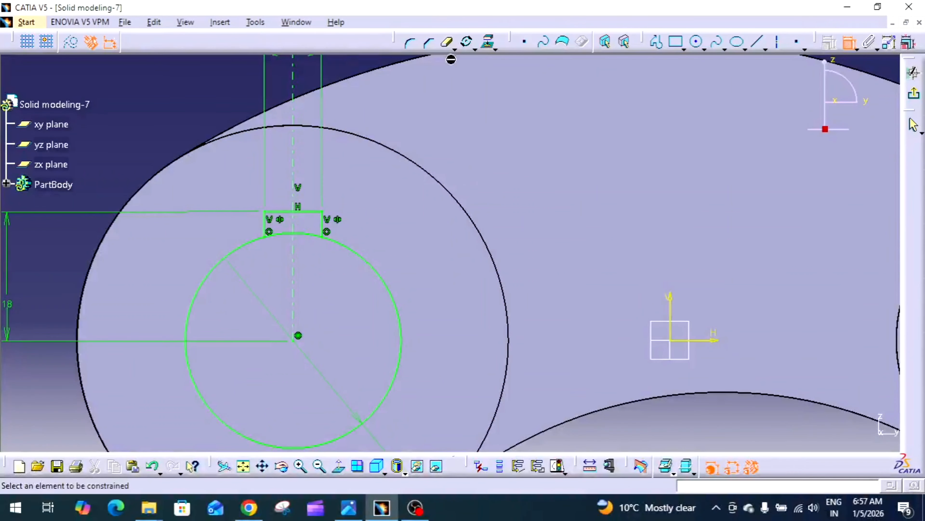
{"action": "left_click", "coordinate": [449, 44]}
{"action": "left_click", "coordinate": [312, 232]}
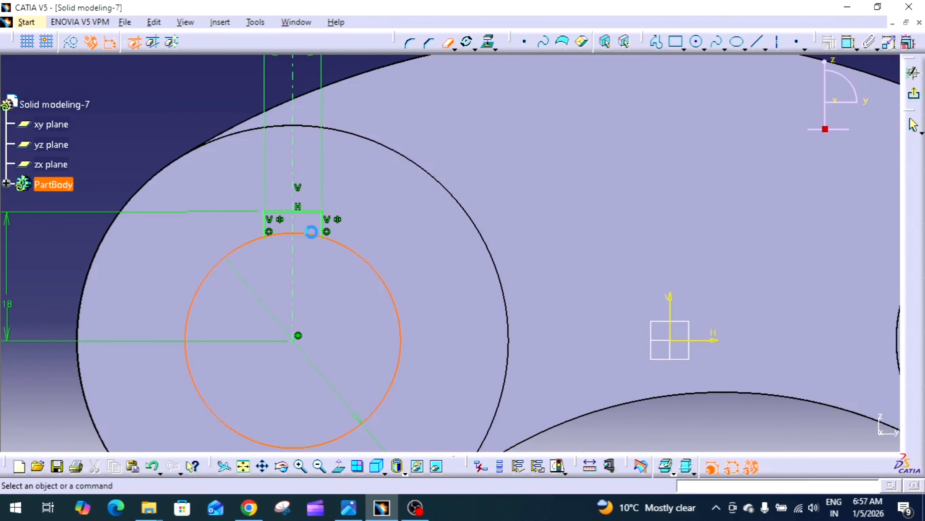
{"action": "left_click", "coordinate": [449, 44]}
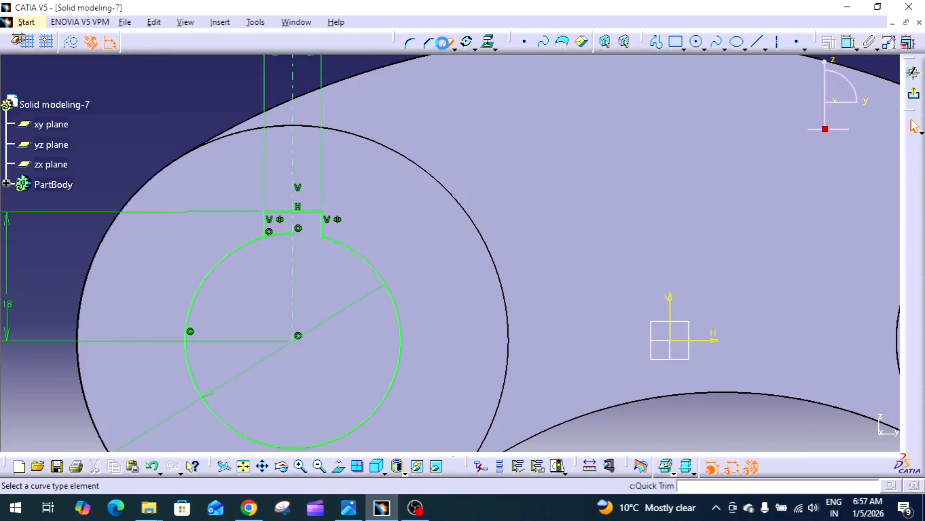
{"action": "left_click", "coordinate": [282, 233]}
{"action": "middle_click_drag", "start_coordinate": [291, 242], "coordinate": [303, 373]}
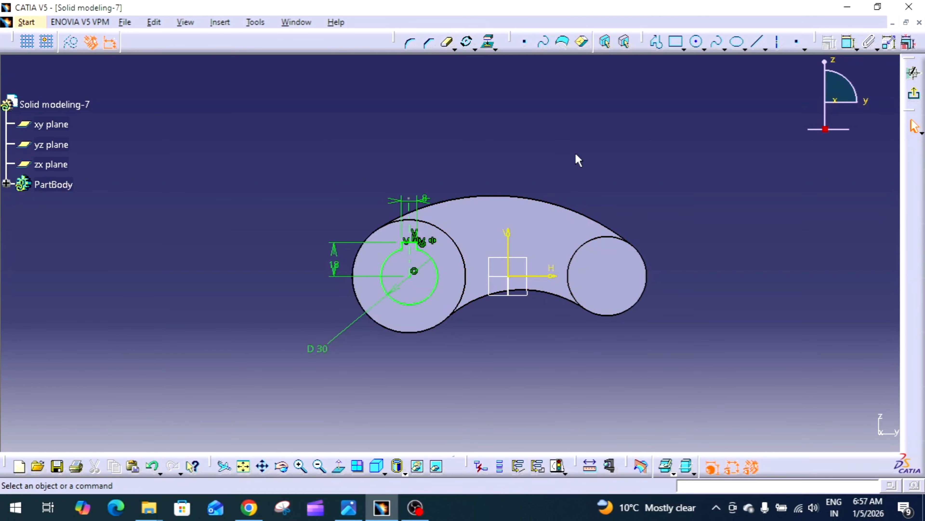
Step: Leave the sketch and pocket the keyed-hole profile with the Up to next limit
{"action": "middle_click_drag", "start_coordinate": [531, 305], "coordinate": [498, 258]}
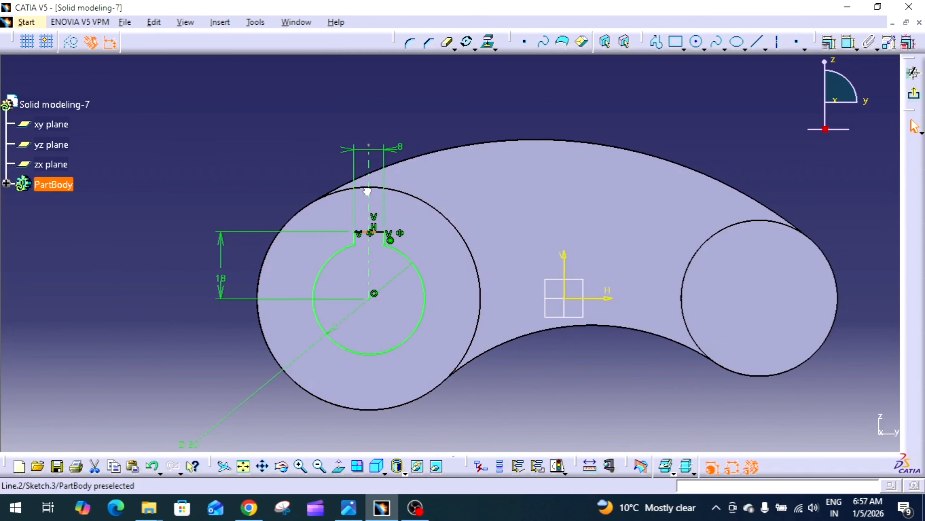
{"action": "left_click", "coordinate": [369, 232]}
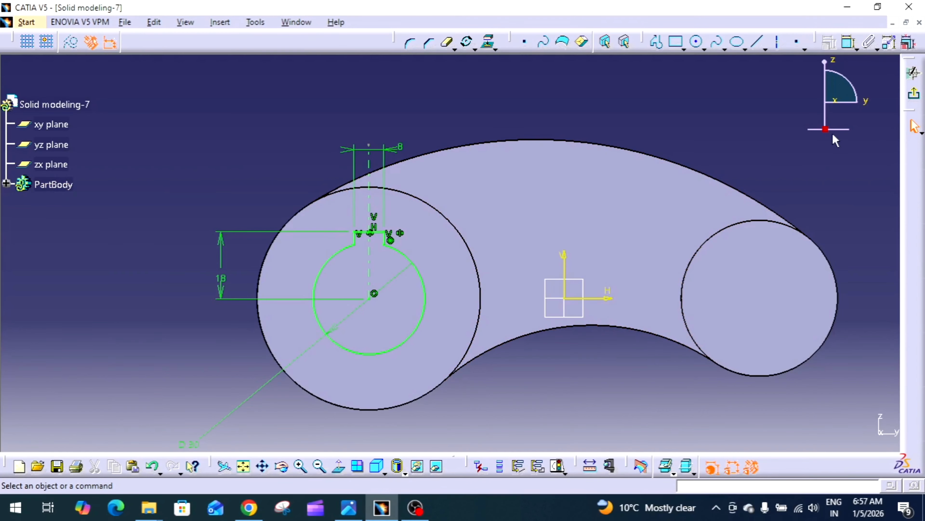
{"action": "left_click", "coordinate": [914, 74]}
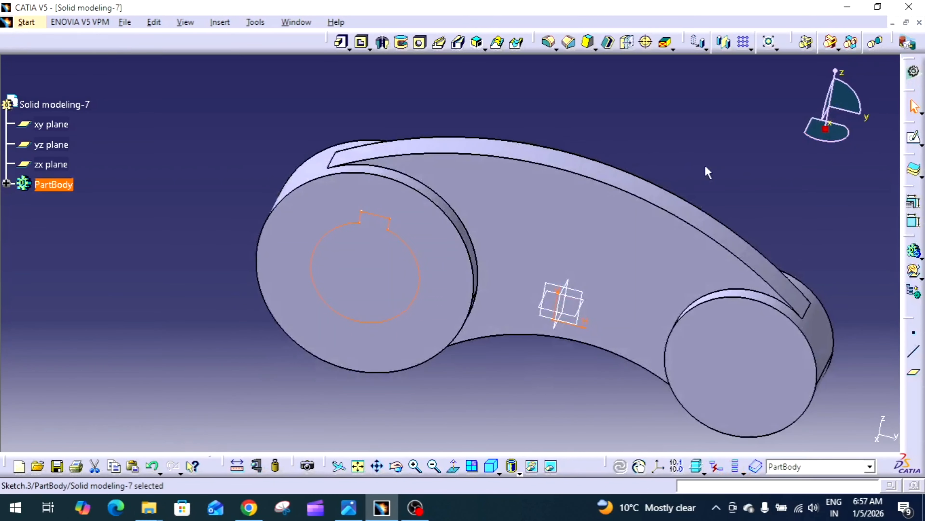
{"action": "left_click", "coordinate": [362, 43]}
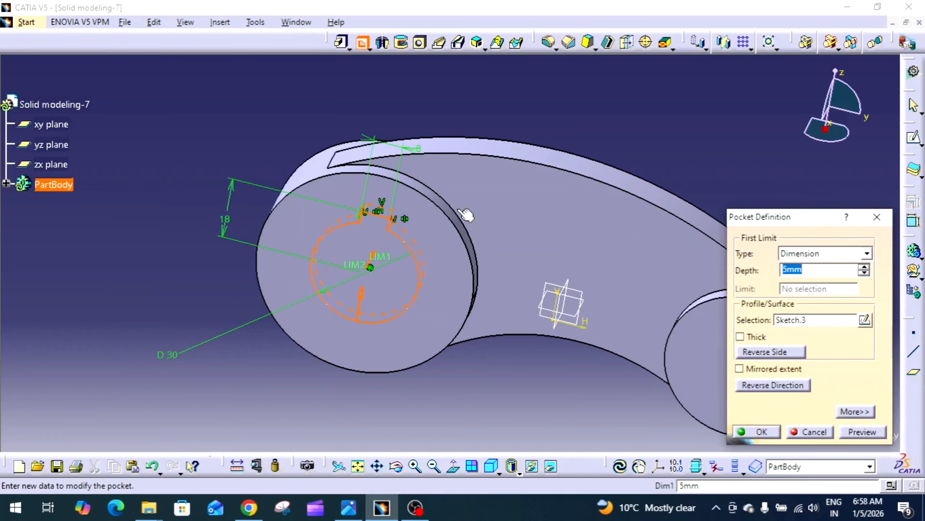
{"action": "left_click", "coordinate": [820, 253]}
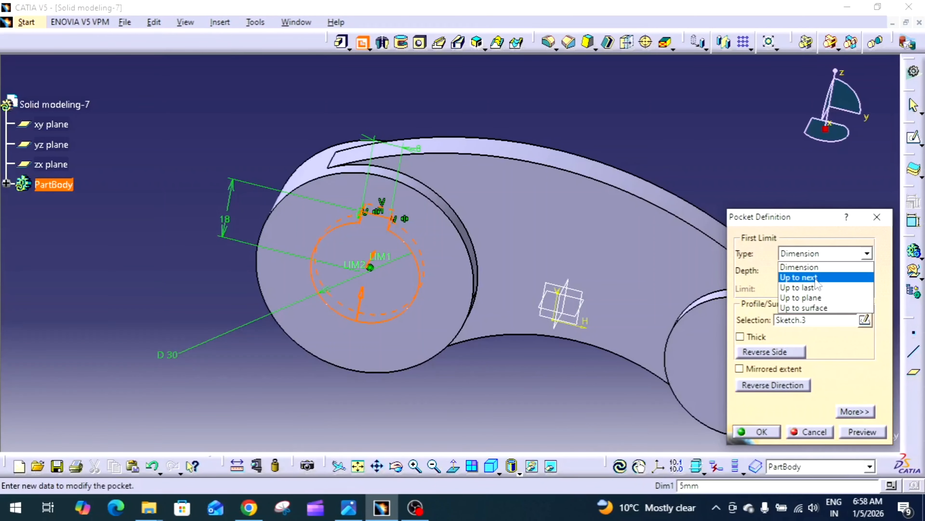
{"action": "left_click", "coordinate": [815, 278]}
{"action": "left_click", "coordinate": [760, 434]}
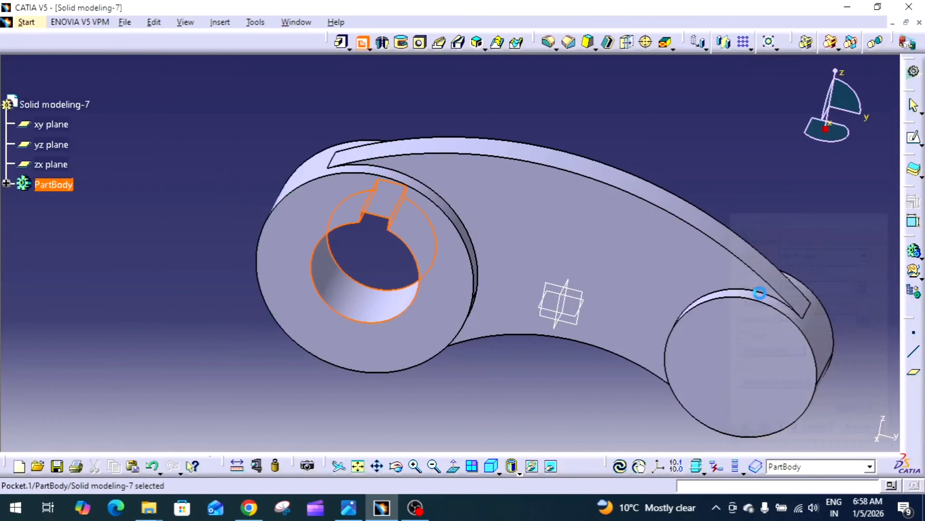
Step: Start a sketch on the small boss face and draw a circle at the boss centre, checking the reference drawing
{"action": "middle_click_drag", "start_coordinate": [764, 198], "coordinate": [672, 333], "text": "ctrl"}
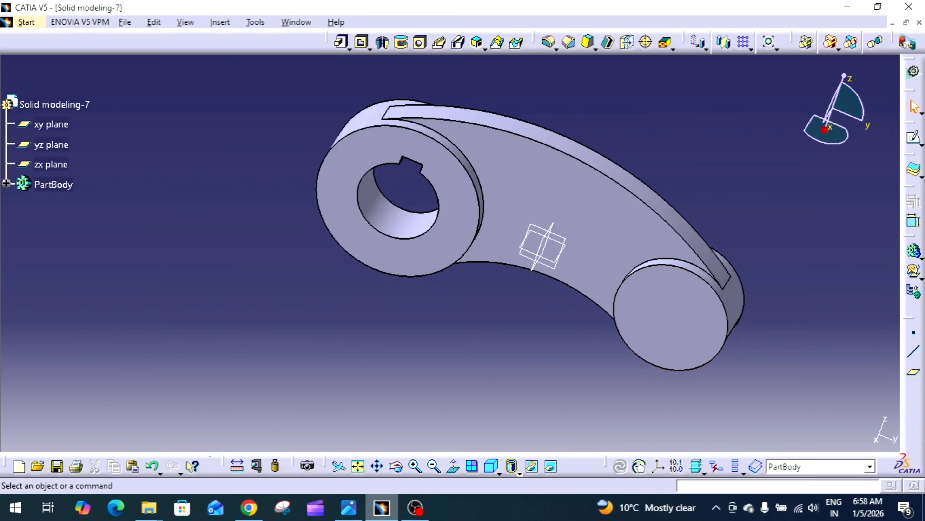
{"action": "left_click", "coordinate": [349, 507]}
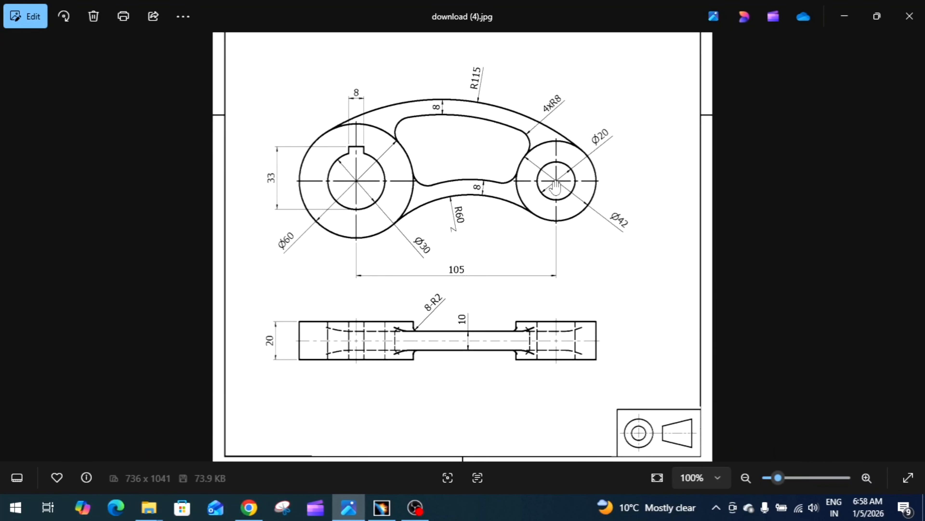
{"action": "left_click", "coordinate": [381, 507]}
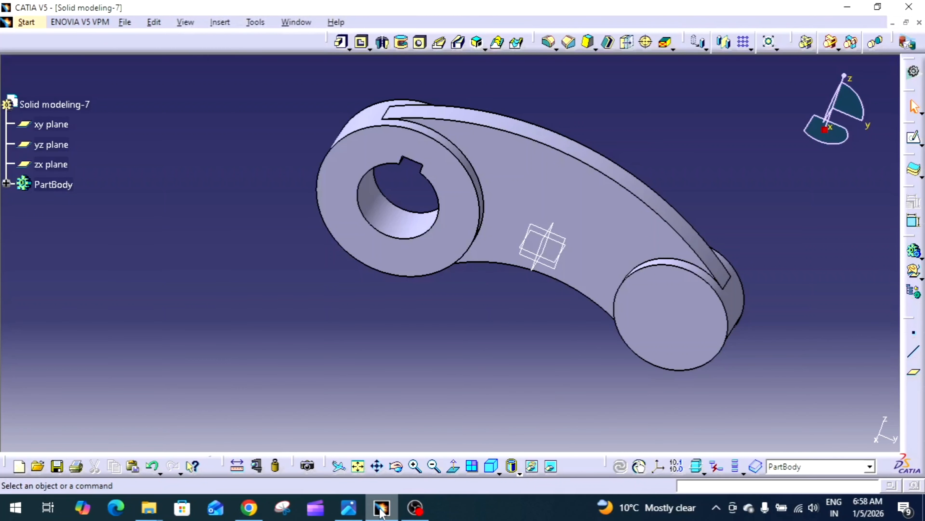
{"action": "left_click", "coordinate": [721, 310]}
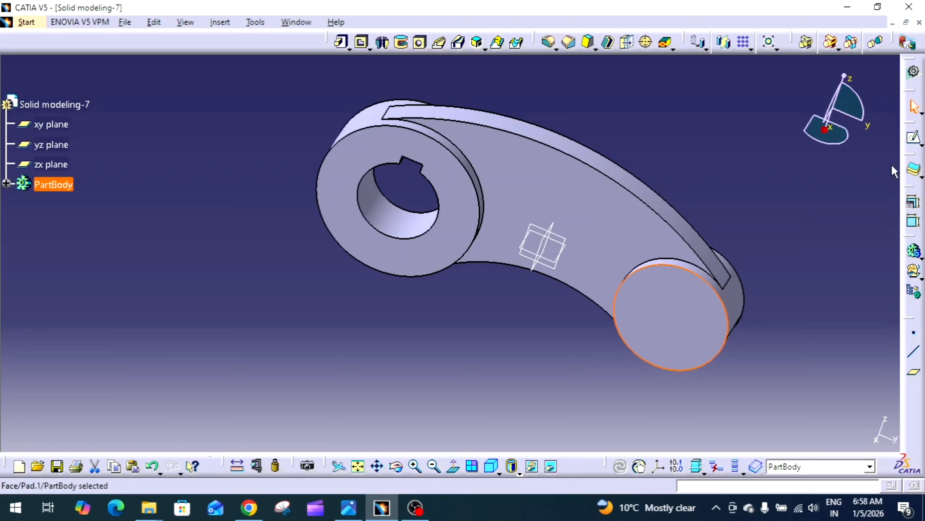
{"action": "left_click", "coordinate": [912, 140]}
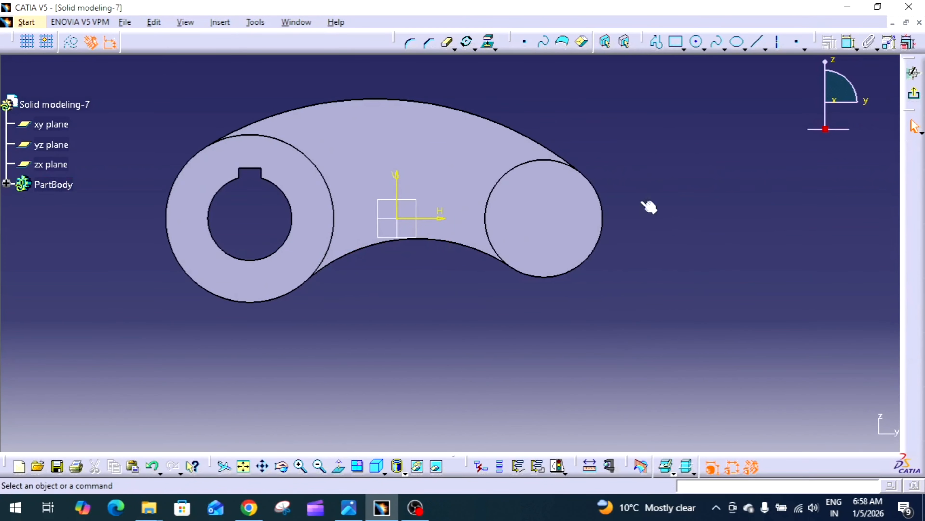
{"action": "left_click", "coordinate": [695, 44]}
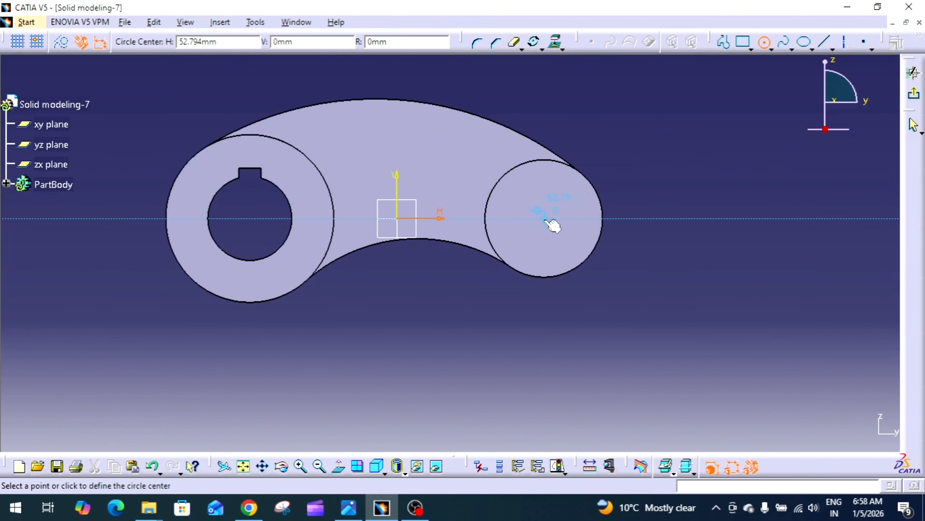
{"action": "left_click", "coordinate": [546, 220]}
{"action": "left_click", "coordinate": [573, 204]}
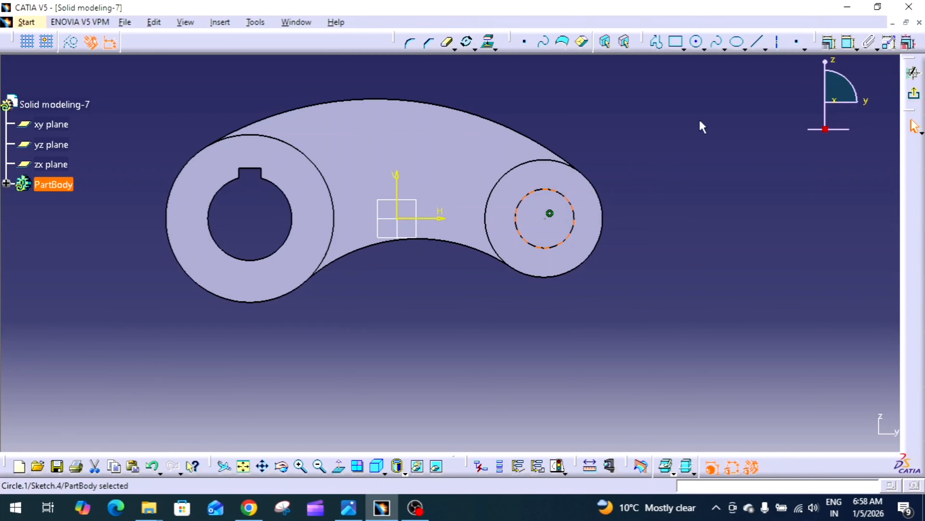
Step: Dimension the circle's diameter and set it to 20 mm
{"action": "left_click", "coordinate": [848, 43]}
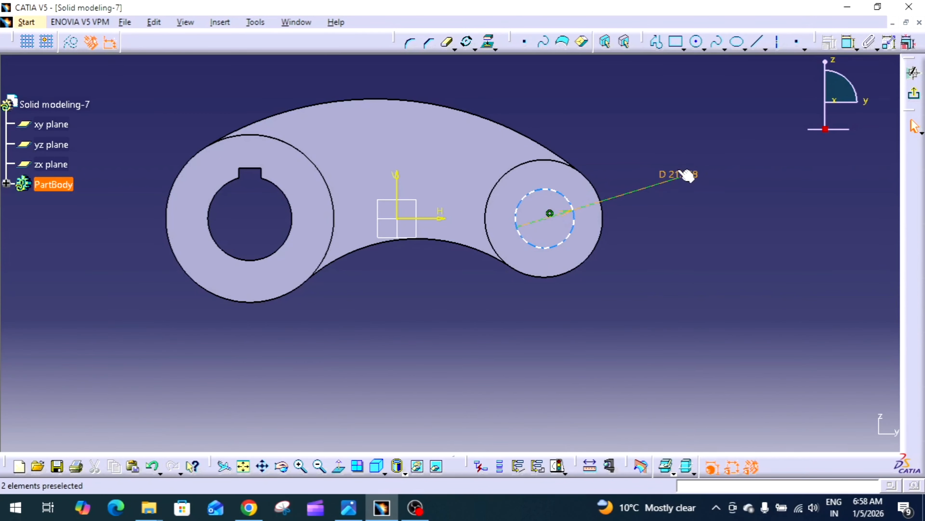
{"action": "left_click", "coordinate": [687, 175]}
{"action": "double_click", "coordinate": [678, 173]}
{"action": "type", "text": "30"}
{"action": "key", "text": "Return"}
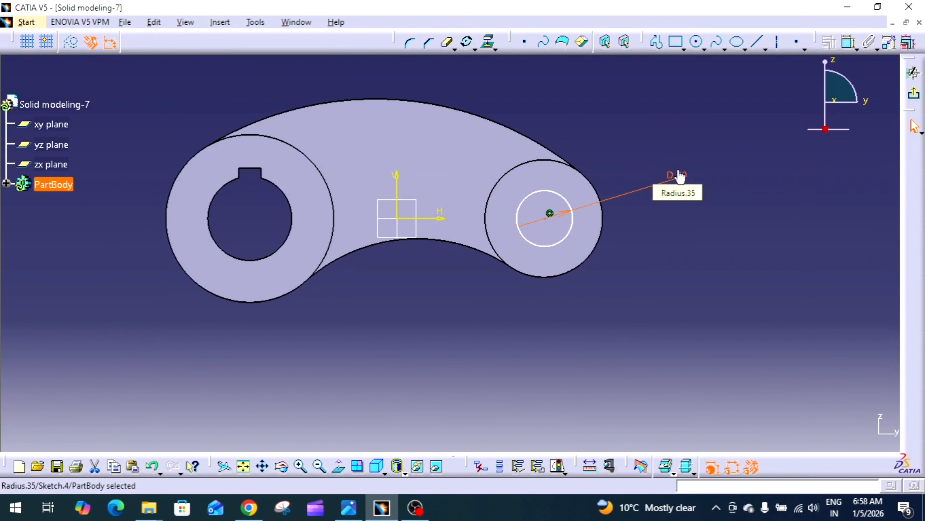
{"action": "left_click", "coordinate": [733, 132]}
Step: Make the circle concentric with the small boss's outer edge
{"action": "left_click", "coordinate": [848, 43]}
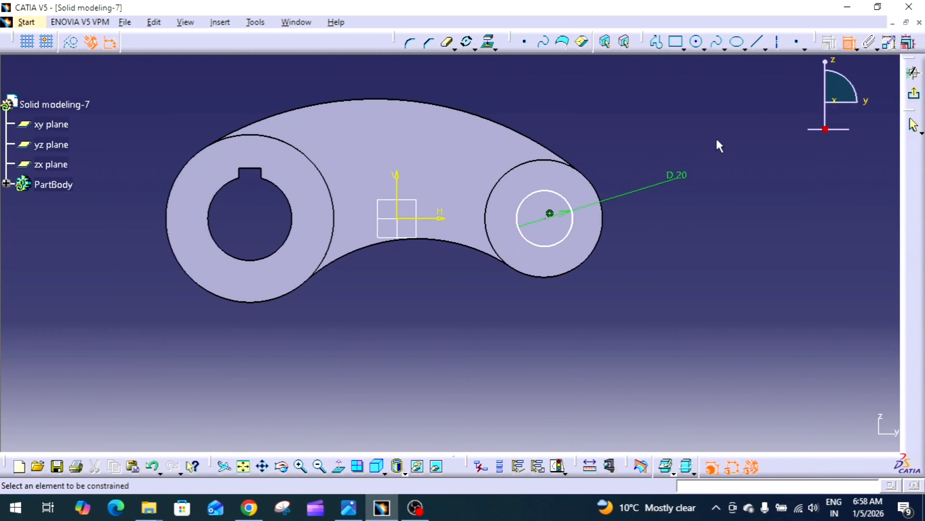
{"action": "left_click", "coordinate": [575, 227]}
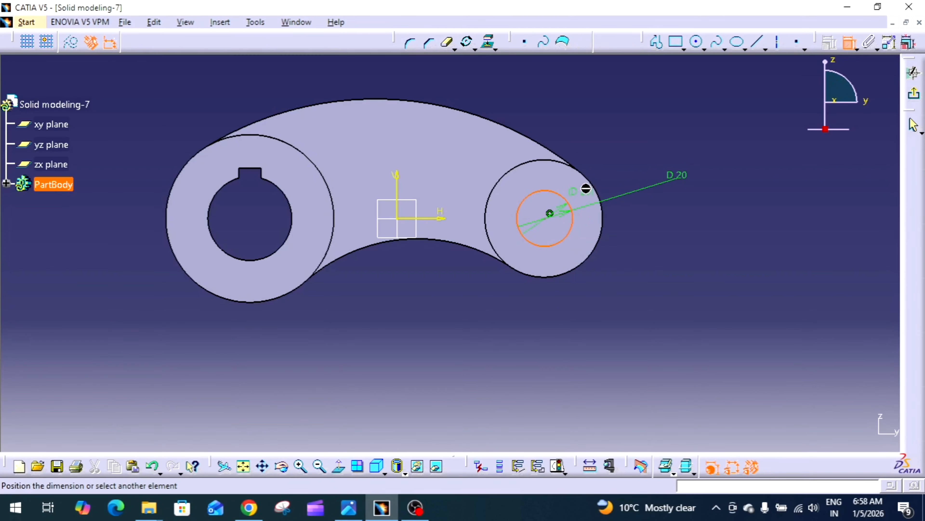
{"action": "left_click", "coordinate": [597, 190]}
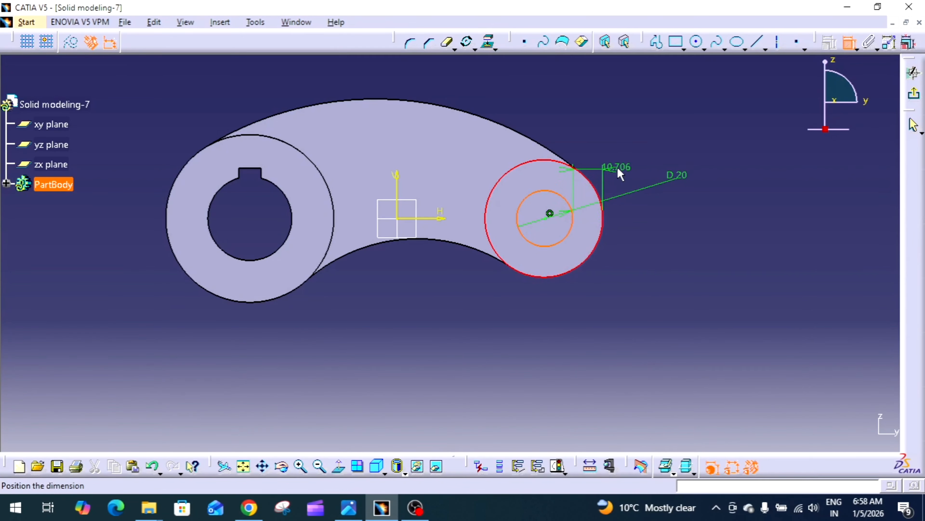
{"action": "right_click", "coordinate": [621, 175]}
{"action": "left_click", "coordinate": [678, 267]}
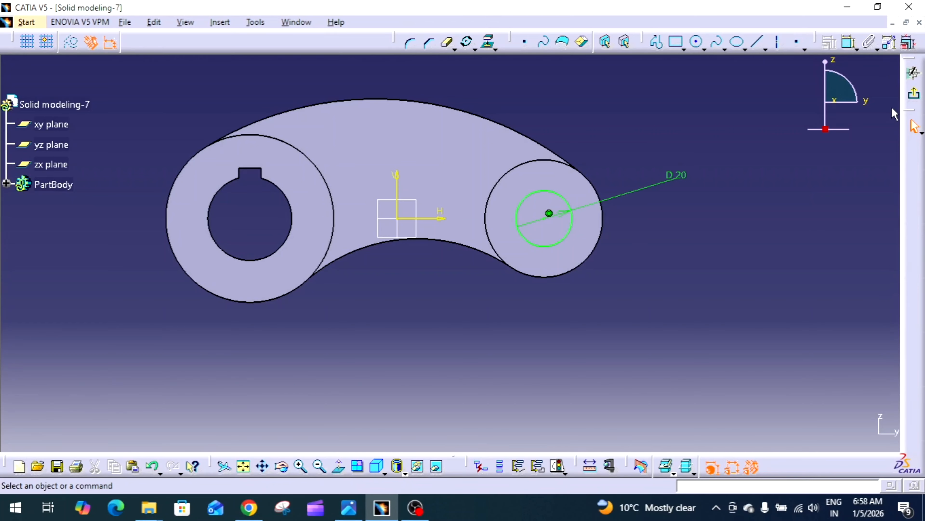
Step: Leave the sketch and pocket the 20 mm circle with the Up to next limit
{"action": "left_click", "coordinate": [916, 96]}
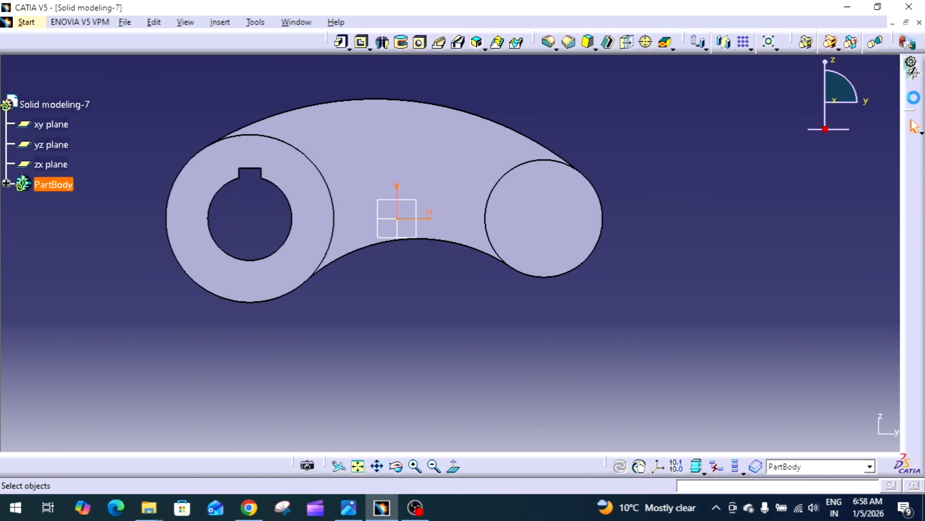
{"action": "left_click", "coordinate": [361, 44]}
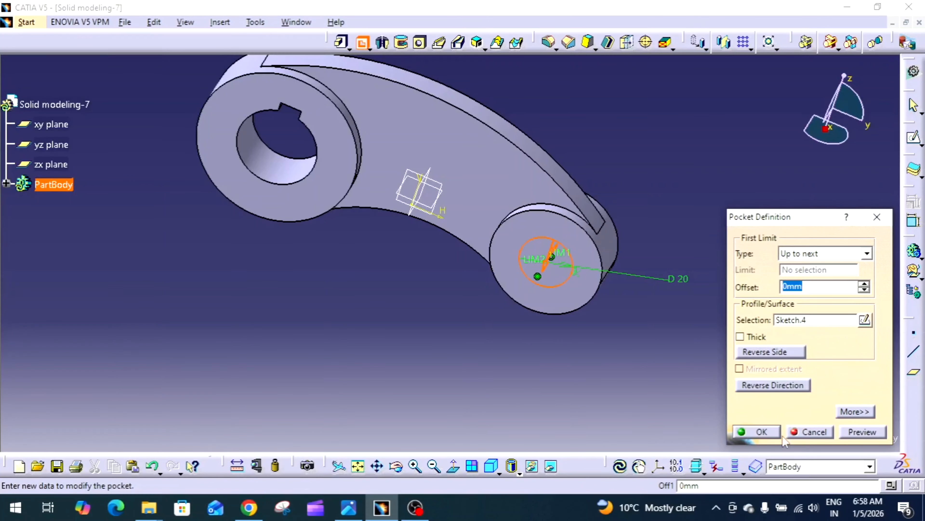
{"action": "left_click", "coordinate": [756, 431]}
Step: Open a new sketch on the yz plane, checking the reference drawing
{"action": "middle_click_drag", "start_coordinate": [694, 347], "coordinate": [581, 228]}
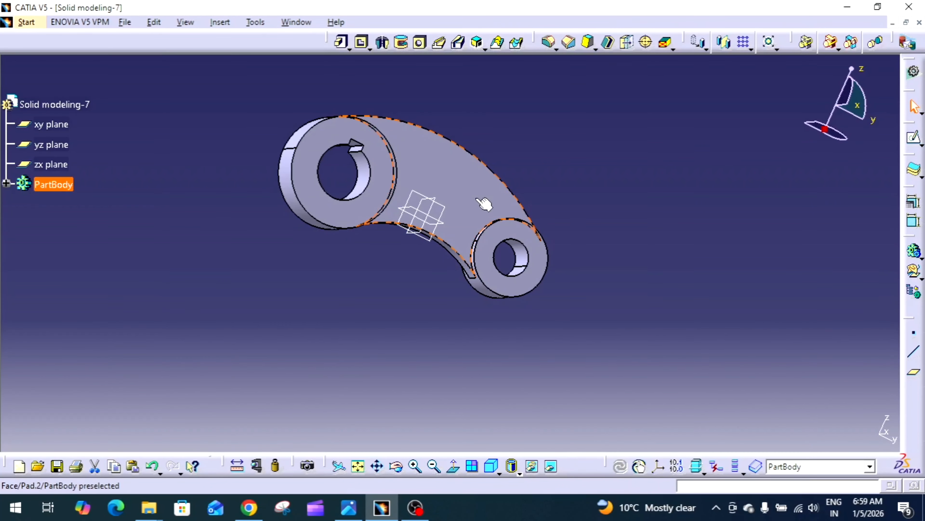
{"action": "middle_click_drag", "start_coordinate": [514, 169], "coordinate": [403, 203]}
{"action": "left_click", "coordinate": [448, 208]}
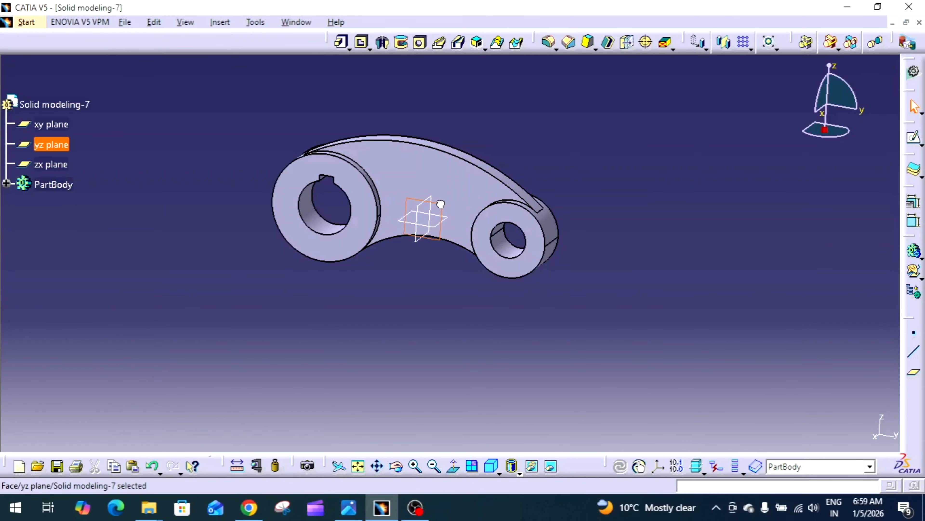
{"action": "left_click", "coordinate": [914, 142]}
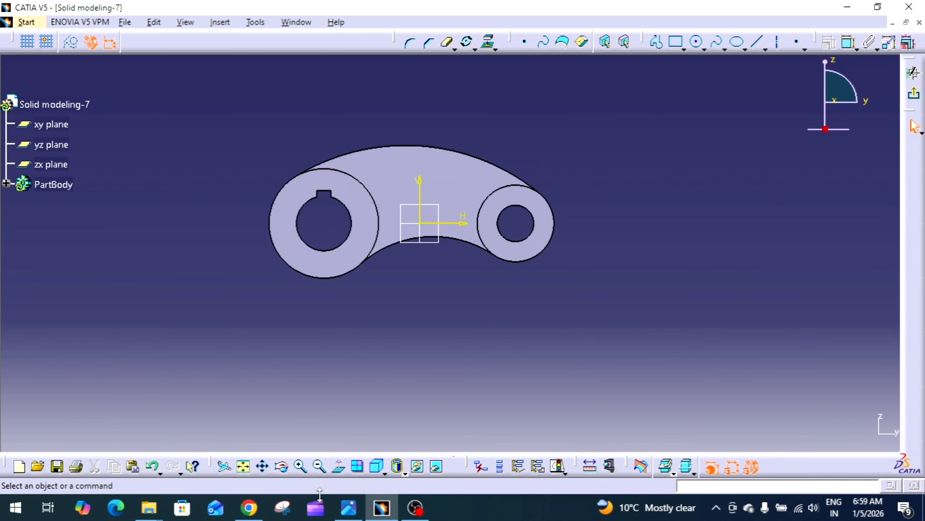
{"action": "left_click", "coordinate": [349, 508]}
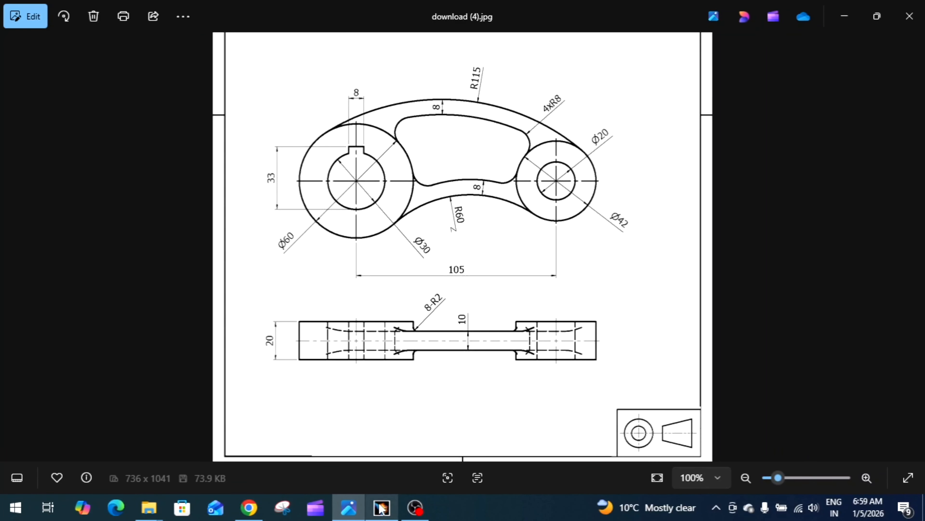
{"action": "mouse_move", "coordinate": [381, 507]}
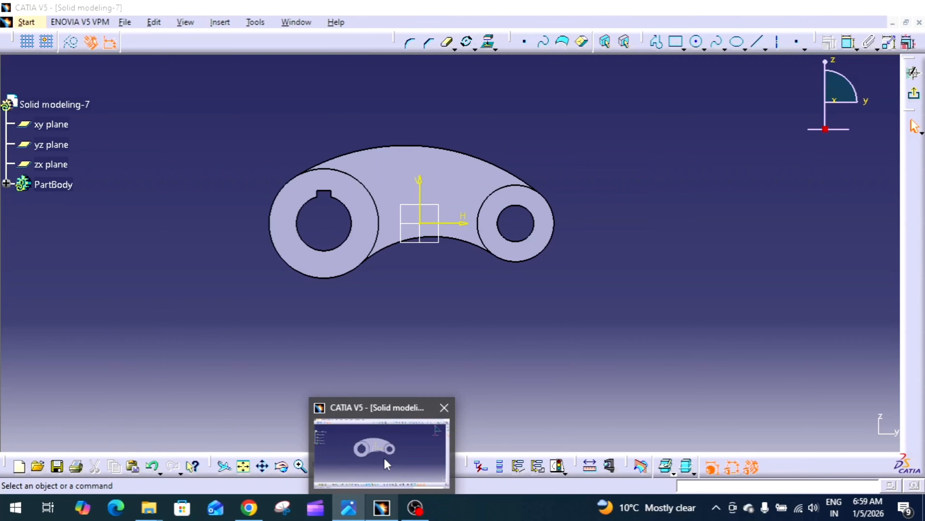
{"action": "left_click", "coordinate": [384, 458]}
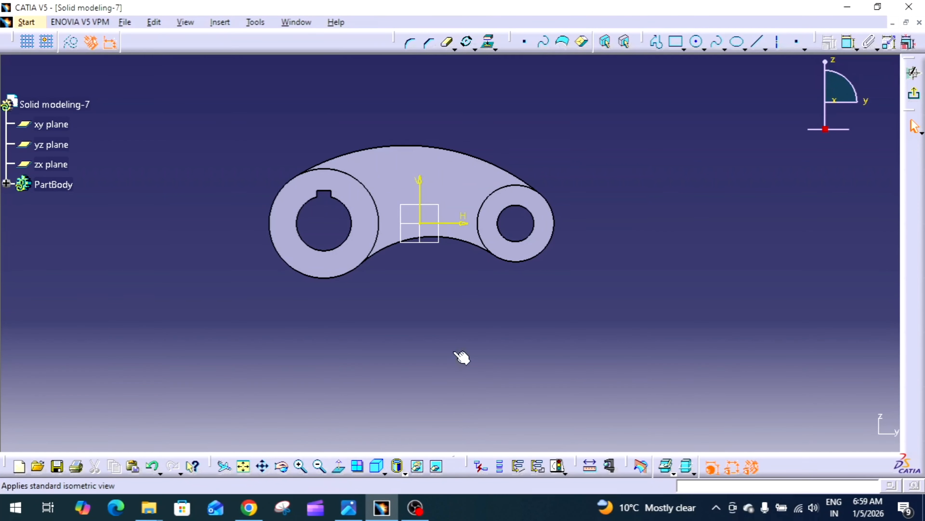
Step: Project the arm's upper and lower arcs and both bosses' outer edges into the sketch
{"action": "left_click", "coordinate": [490, 44]}
{"action": "left_click", "coordinate": [426, 146]}
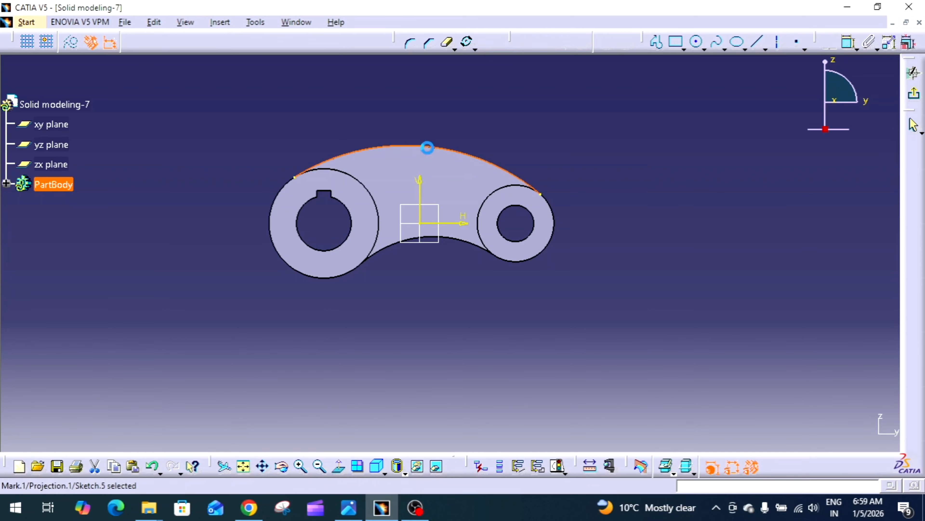
{"action": "left_click", "coordinate": [490, 43]}
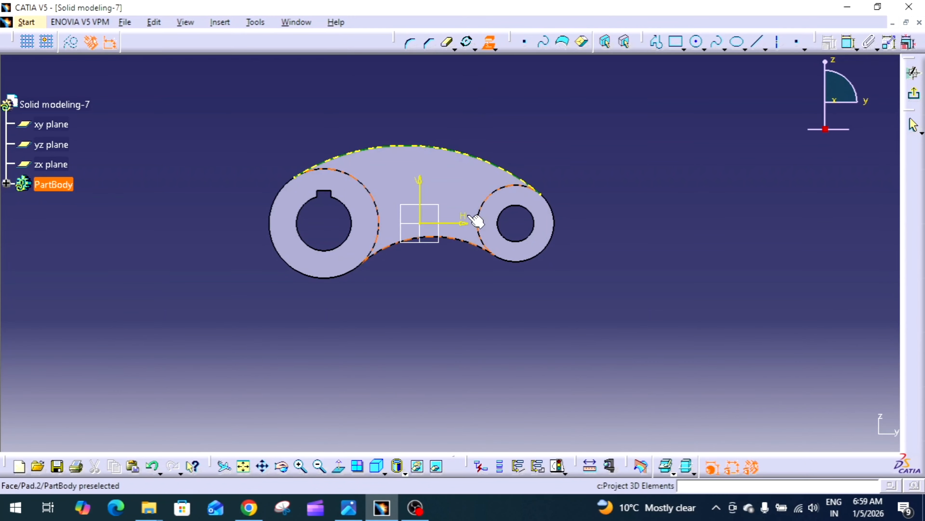
{"action": "left_click", "coordinate": [452, 239]}
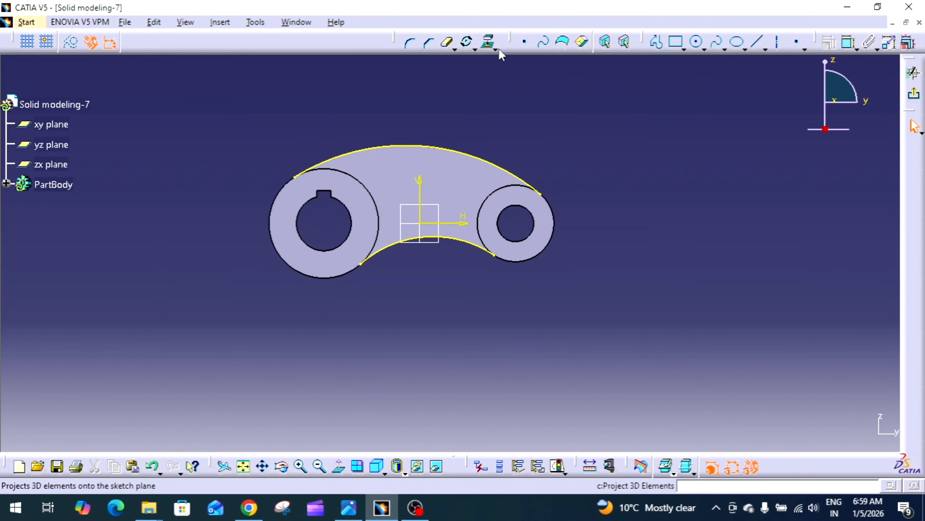
{"action": "left_click", "coordinate": [490, 44]}
{"action": "left_click", "coordinate": [491, 191]}
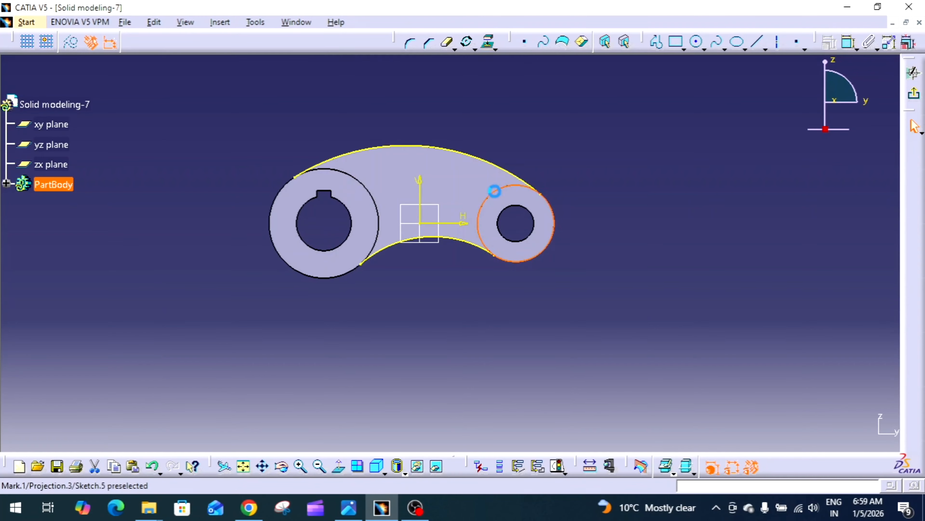
{"action": "left_click", "coordinate": [489, 43]}
{"action": "left_click", "coordinate": [374, 191]}
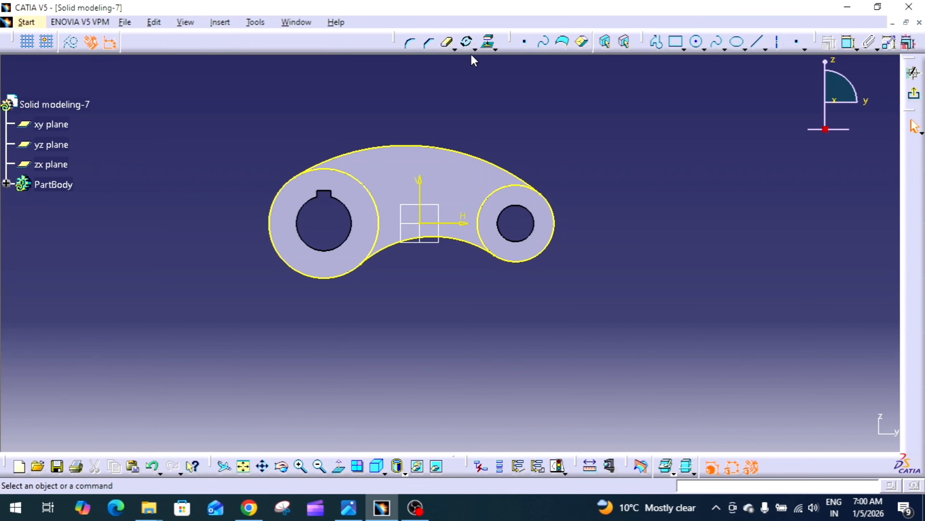
Step: Try to offset the whole projected outline of the arm and bosses
{"action": "left_click", "coordinate": [475, 49]}
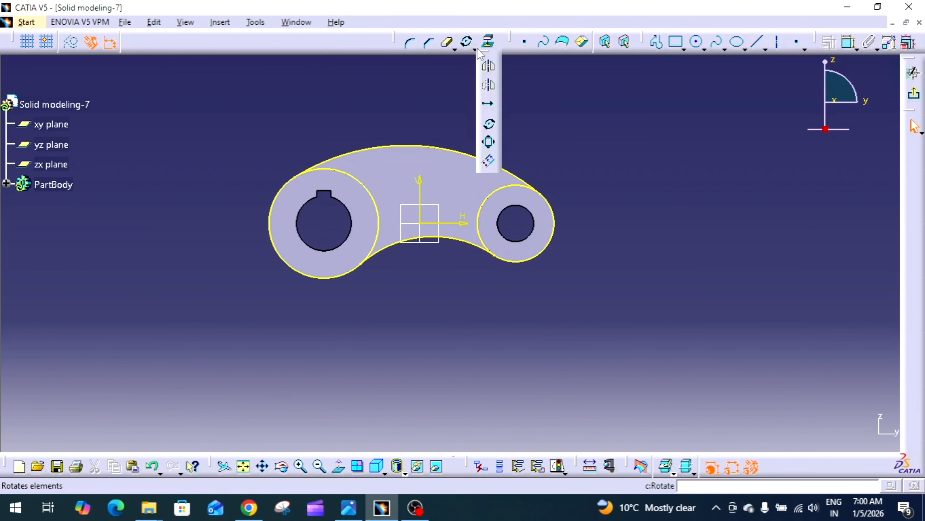
{"action": "left_click", "coordinate": [489, 162]}
{"action": "left_click", "coordinate": [483, 156]}
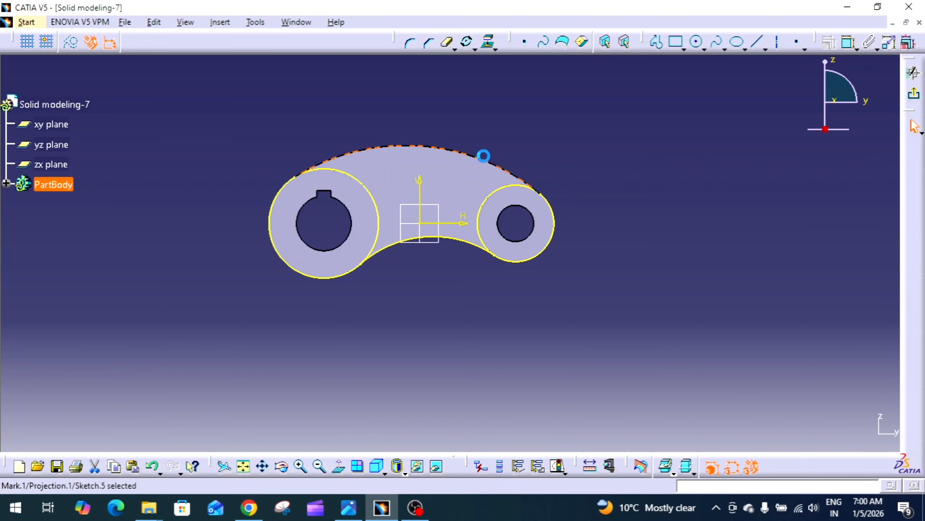
{"action": "left_click", "coordinate": [377, 199]}
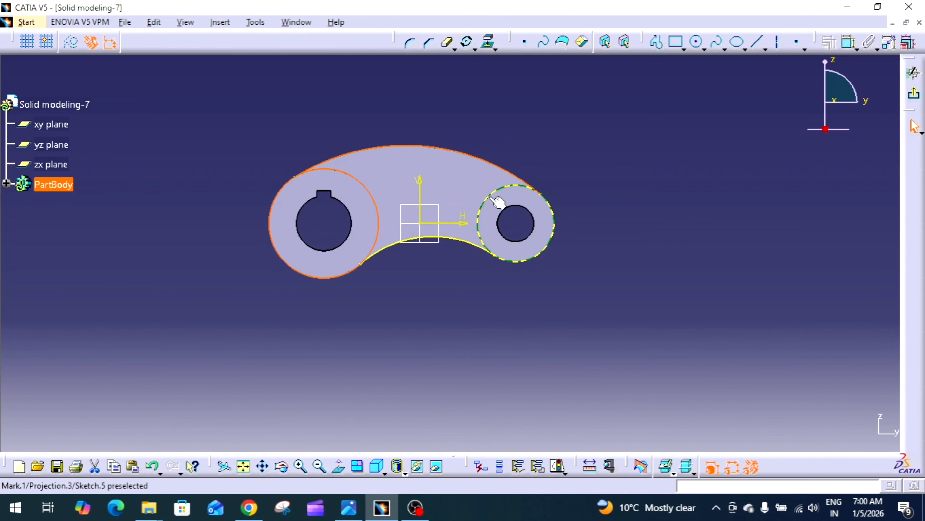
{"action": "left_click", "coordinate": [480, 204]}
{"action": "left_click", "coordinate": [473, 244]}
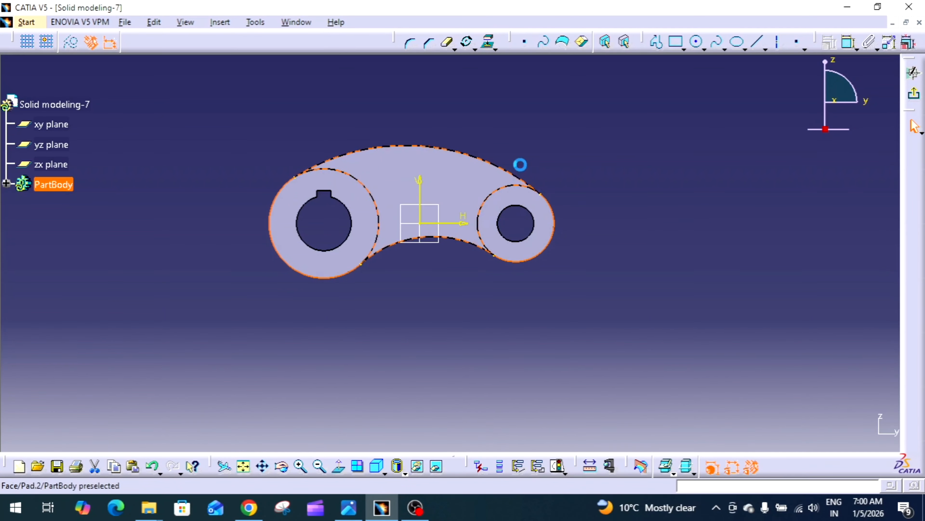
{"action": "left_click", "coordinate": [472, 48]}
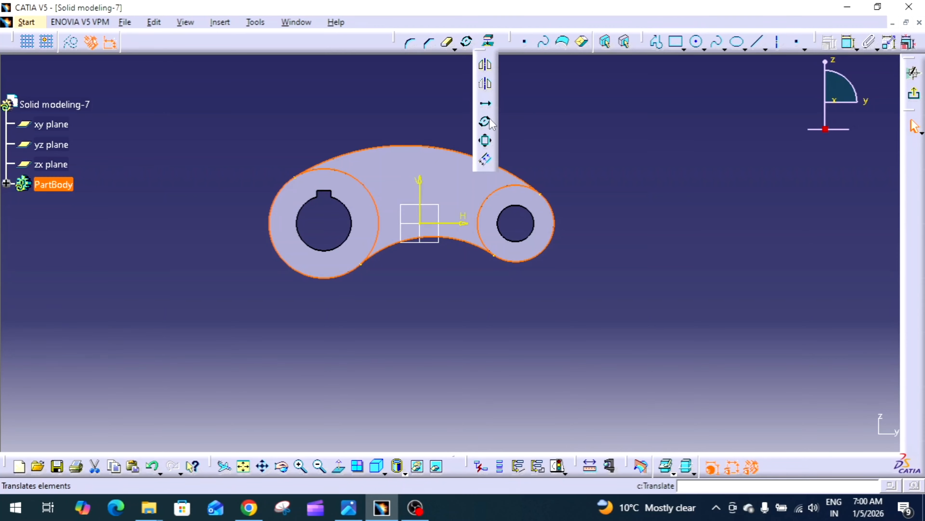
{"action": "left_click", "coordinate": [485, 159]}
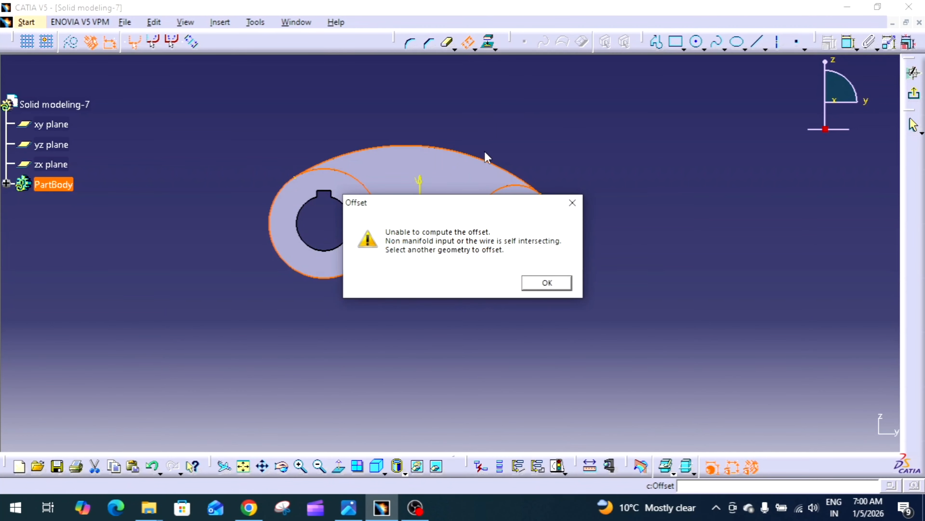
{"action": "left_click", "coordinate": [547, 283]}
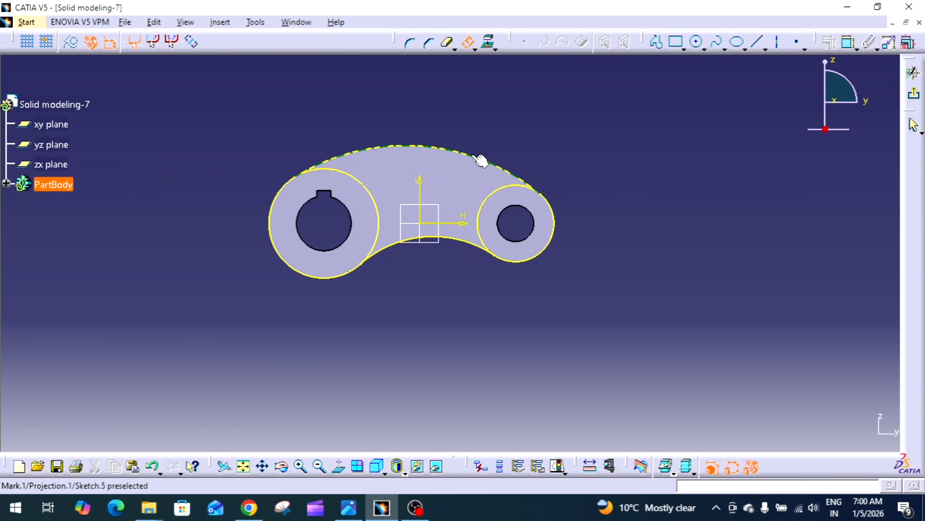
Step: Offset the projected upper arc of the arm inward by 8 mm
{"action": "left_click", "coordinate": [481, 158]}
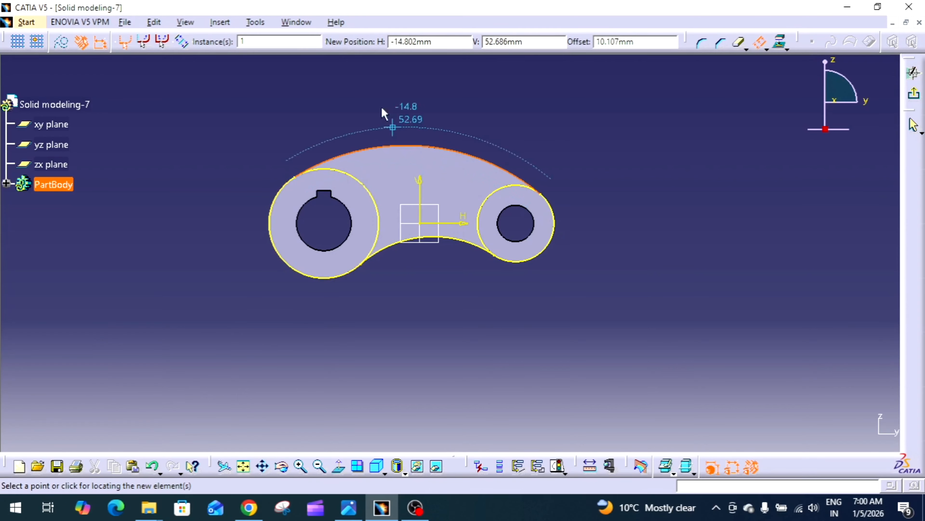
{"action": "left_click_drag", "start_coordinate": [644, 44], "coordinate": [556, 50]}
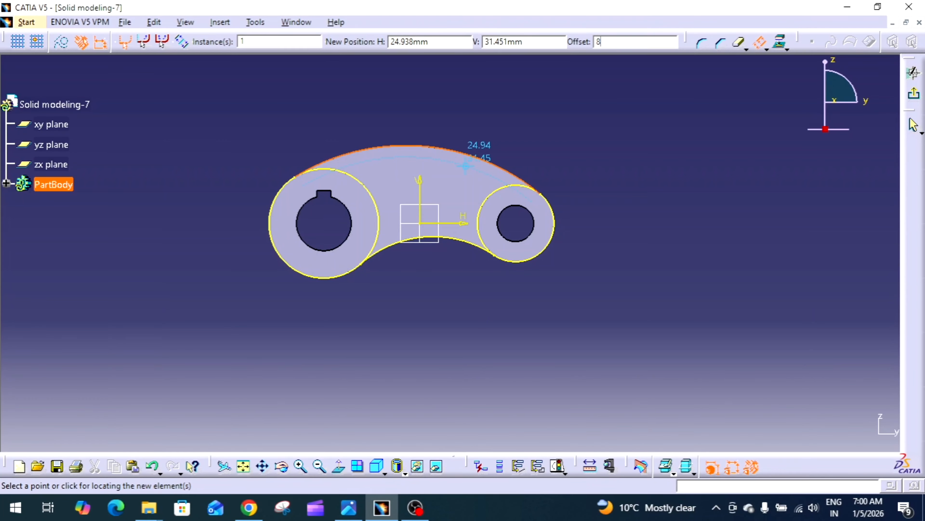
{"action": "key", "text": "Return"}
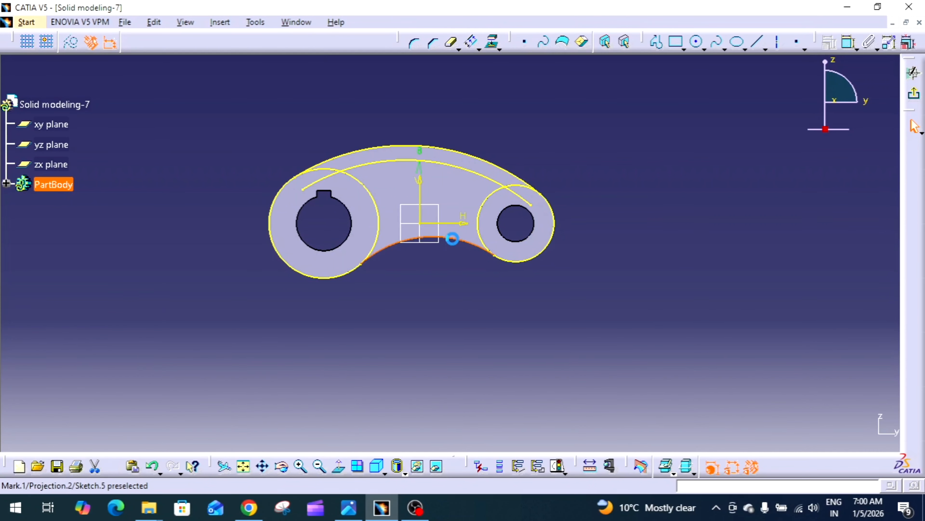
Step: Offset the projected lower arc of the arm inward toward the arm's centre
{"action": "left_click", "coordinate": [453, 239]}
{"action": "left_click", "coordinate": [472, 42]}
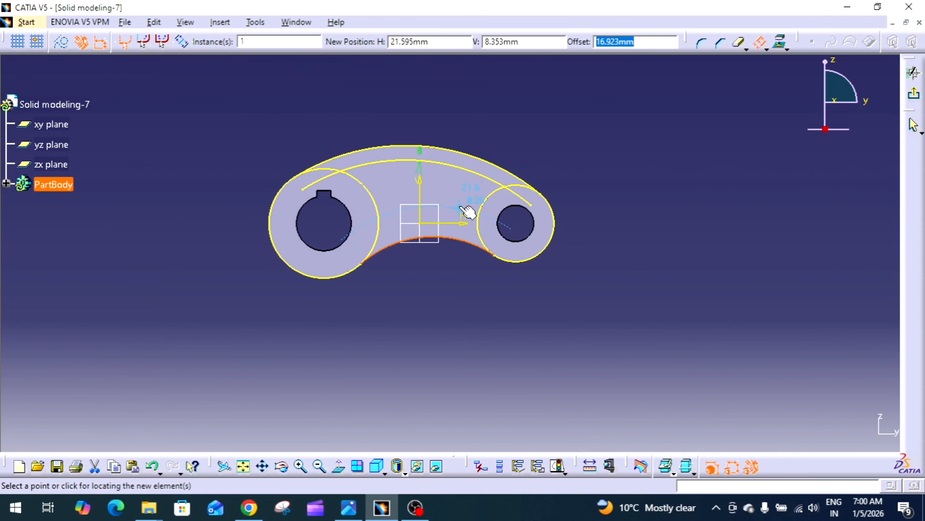
{"action": "left_click", "coordinate": [466, 210]}
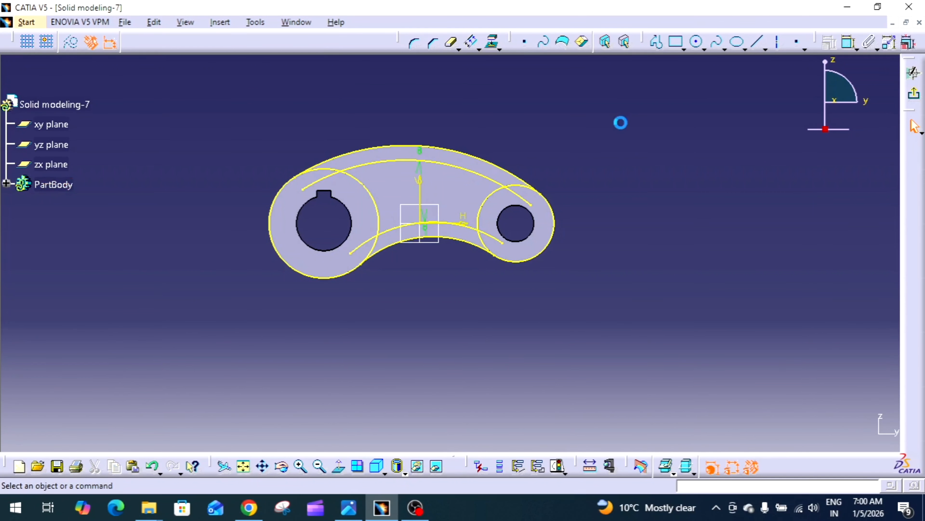
Step: Convert the projected upper and lower arcs of the arm into construction elements
{"action": "mouse_move", "coordinate": [622, 368]}
{"action": "middle_mouse_down"}
{"action": "mouse_move", "coordinate": [578, 310]}
{"action": "mouse_move", "coordinate": [564, 335]}
{"action": "middle_mouse_up"}
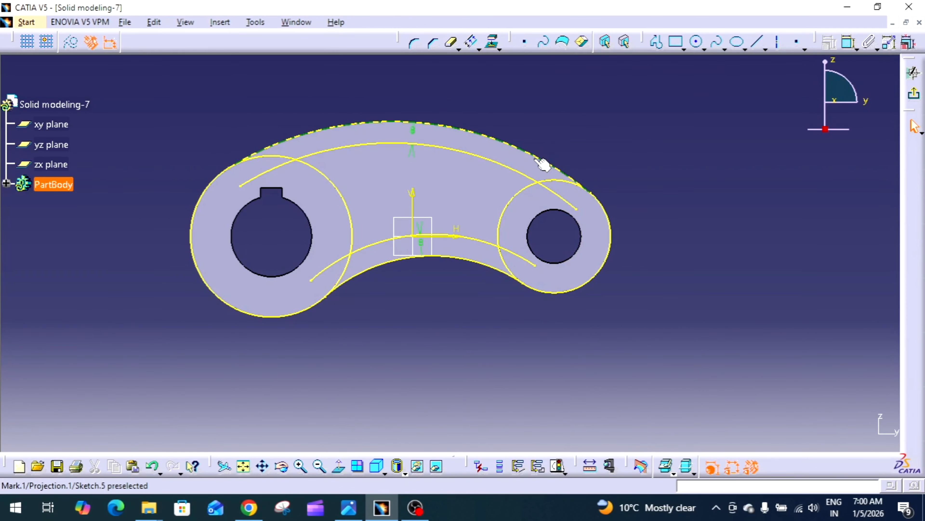
{"action": "left_click", "coordinate": [543, 162]}
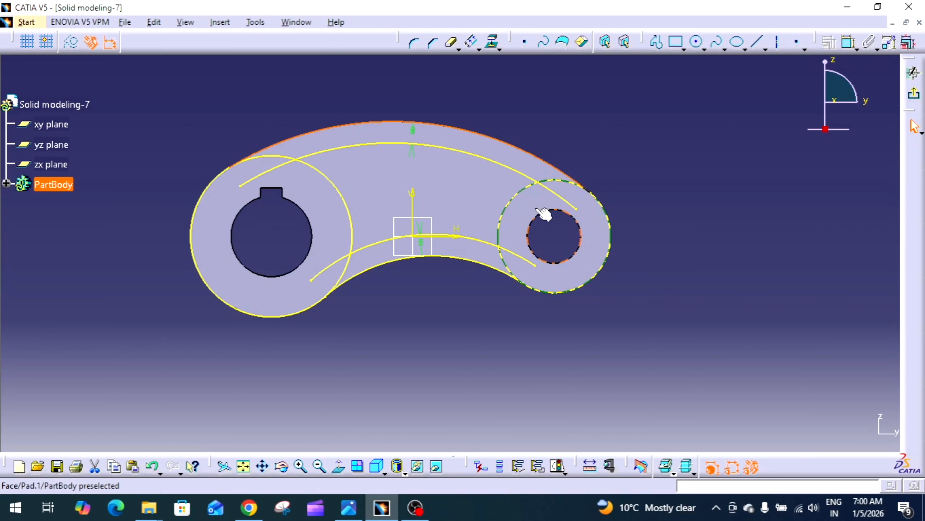
{"action": "left_click", "coordinate": [479, 263], "text": "ctrl"}
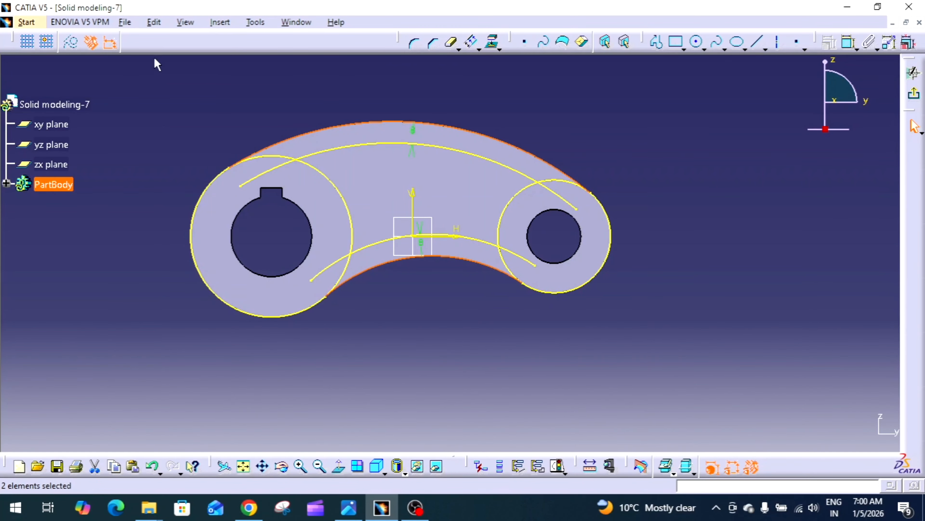
{"action": "left_click", "coordinate": [71, 42]}
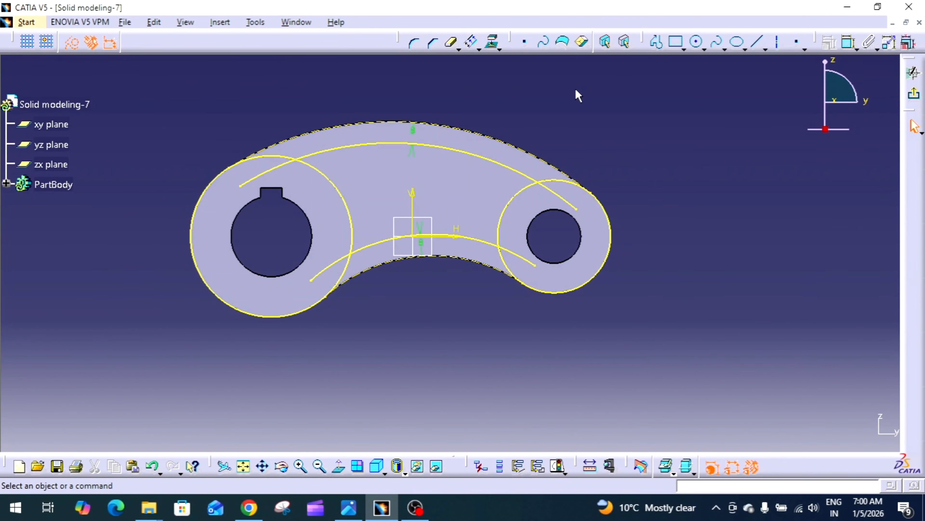
Step: Break both offset arcs and both boss outer circles at the points where they intersect
{"action": "left_click", "coordinate": [452, 42]}
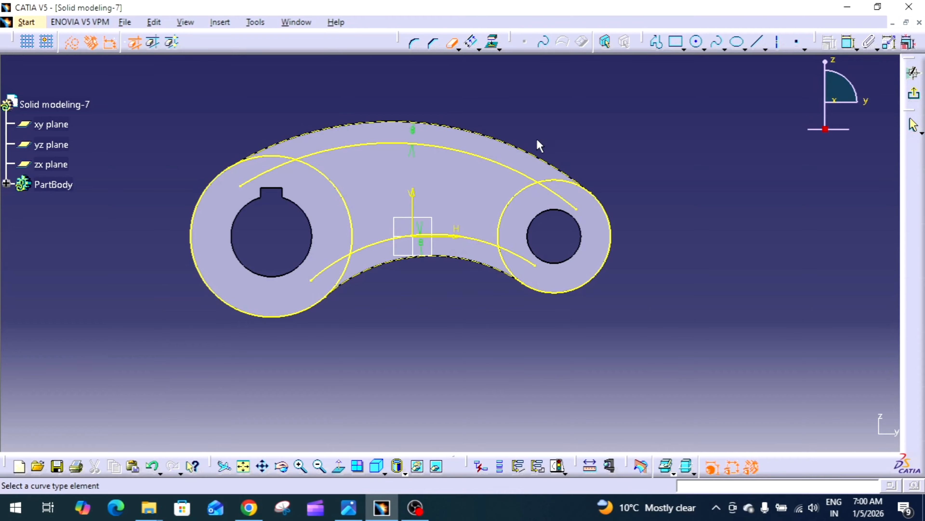
{"action": "left_click", "coordinate": [563, 199]}
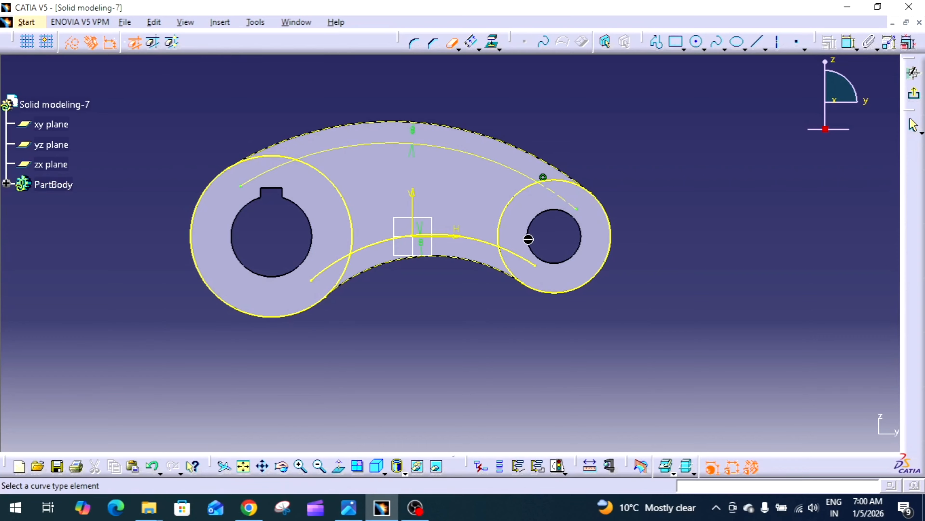
{"action": "left_click", "coordinate": [523, 258]}
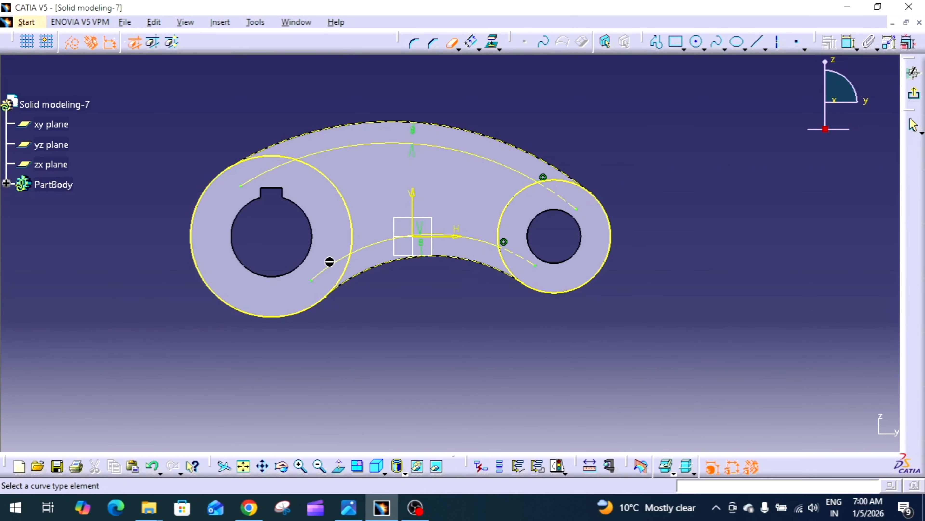
{"action": "left_click", "coordinate": [341, 256]}
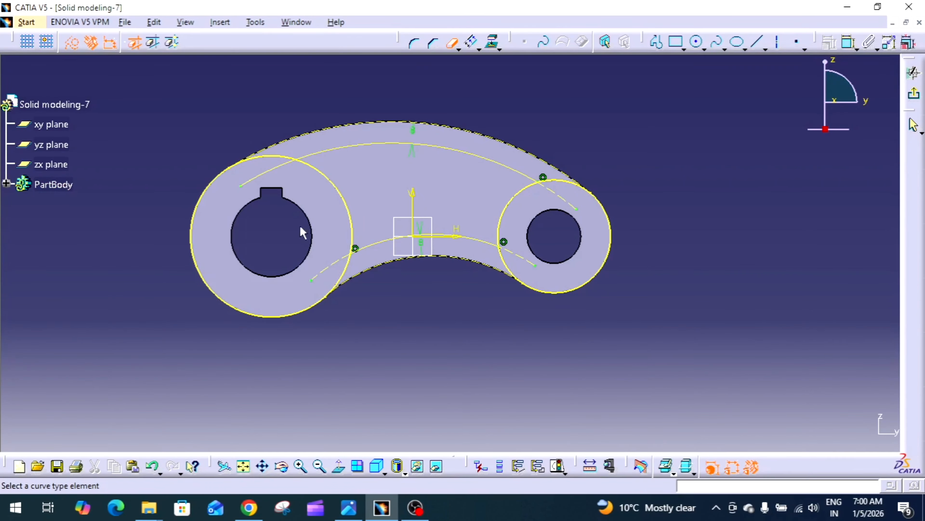
{"action": "left_click", "coordinate": [280, 172]}
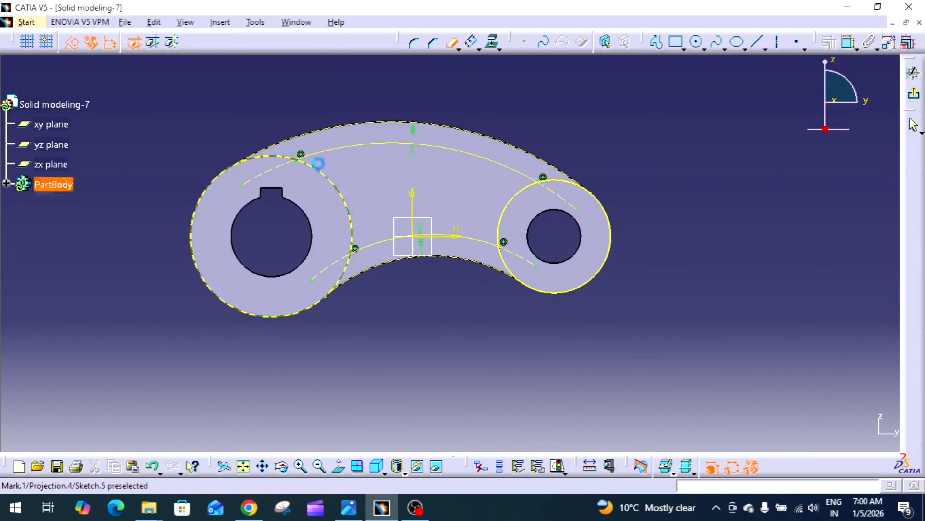
{"action": "left_click", "coordinate": [553, 181]}
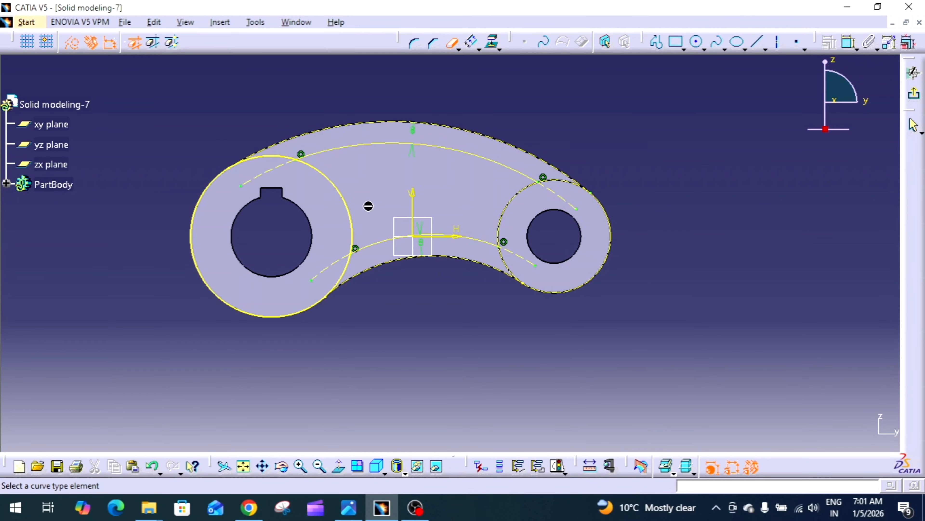
{"action": "left_click", "coordinate": [272, 158]}
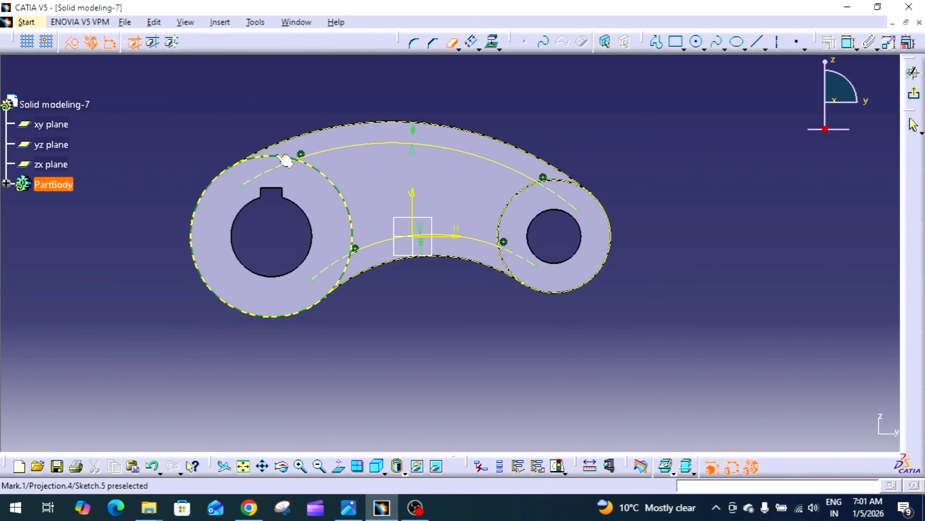
{"action": "mouse_move", "coordinate": [277, 204]}
{"action": "middle_mouse_down"}
{"action": "mouse_move", "coordinate": [289, 228]}
{"action": "mouse_move", "coordinate": [355, 152]}
{"action": "mouse_move", "coordinate": [361, 270]}
{"action": "mouse_move", "coordinate": [521, 124]}
{"action": "mouse_move", "coordinate": [596, 85]}
{"action": "mouse_move", "coordinate": [601, 127]}
{"action": "middle_mouse_up"}
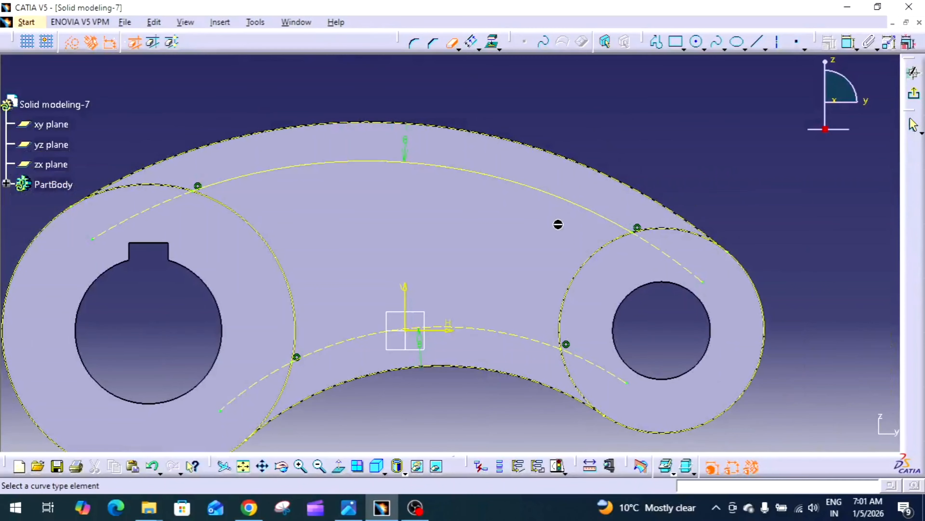
Step: Switch the middle segments of both offset arcs back to standard geometry
{"action": "left_click", "coordinate": [452, 43]}
{"action": "middle_click_drag", "start_coordinate": [543, 104], "coordinate": [578, 68]}
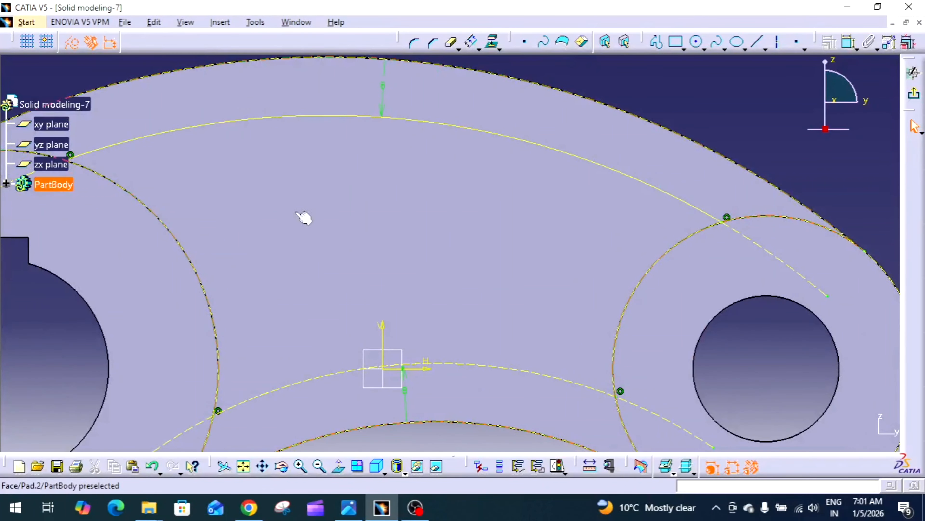
{"action": "middle_click_drag", "start_coordinate": [408, 223], "coordinate": [428, 140]}
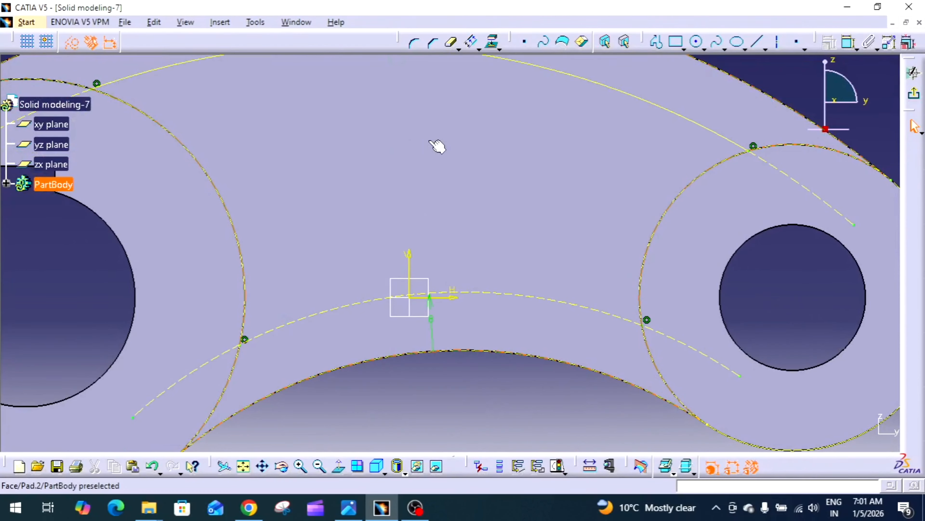
{"action": "left_click", "coordinate": [491, 295]}
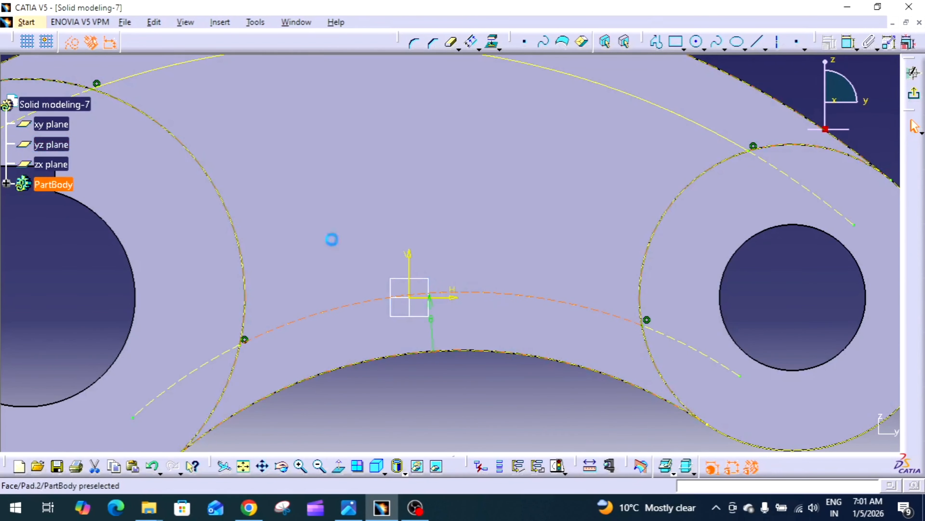
{"action": "left_click", "coordinate": [72, 42]}
{"action": "left_click", "coordinate": [688, 121]}
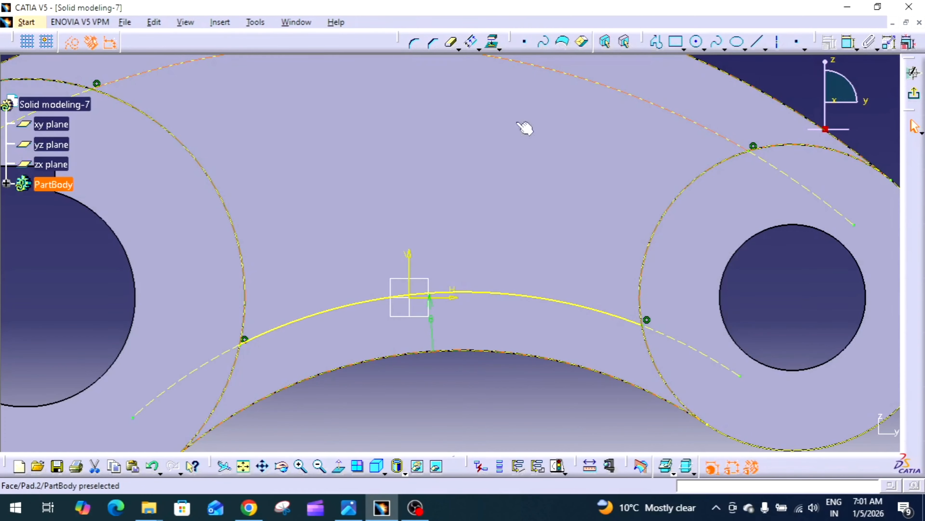
{"action": "left_click", "coordinate": [72, 42]}
Step: Switch the segments of both boss outer circles to standard geometry
{"action": "mouse_move", "coordinate": [321, 173]}
{"action": "middle_mouse_down"}
{"action": "mouse_move", "coordinate": [337, 182]}
{"action": "mouse_move", "coordinate": [320, 208]}
{"action": "middle_mouse_up"}
{"action": "left_click", "coordinate": [278, 215]}
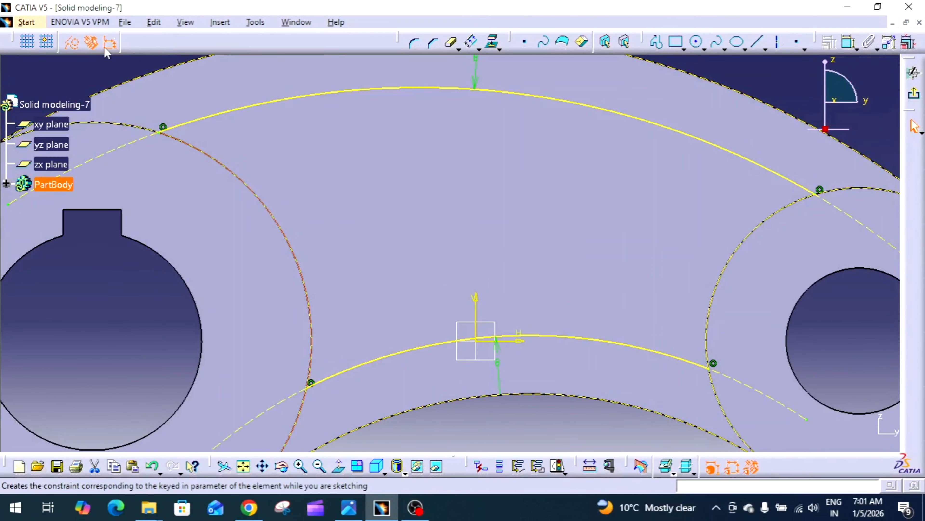
{"action": "left_click", "coordinate": [72, 42]}
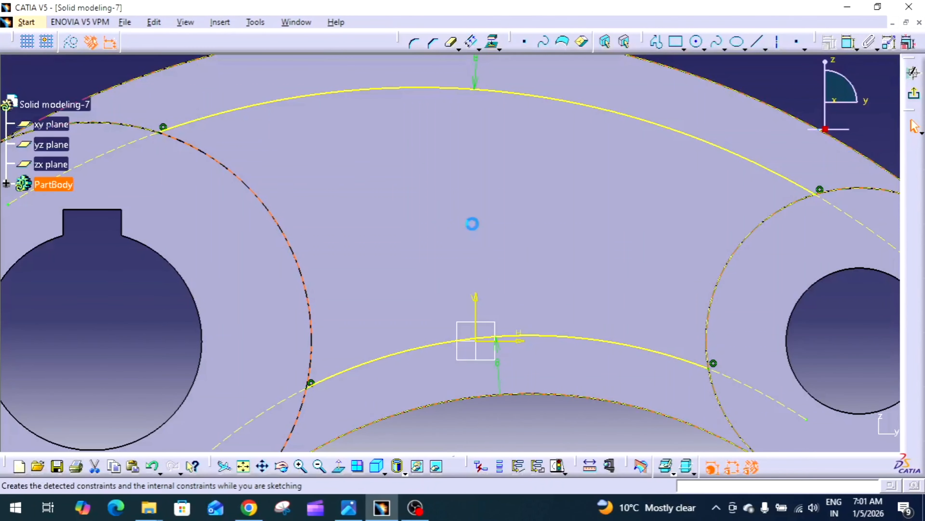
{"action": "left_click", "coordinate": [744, 247]}
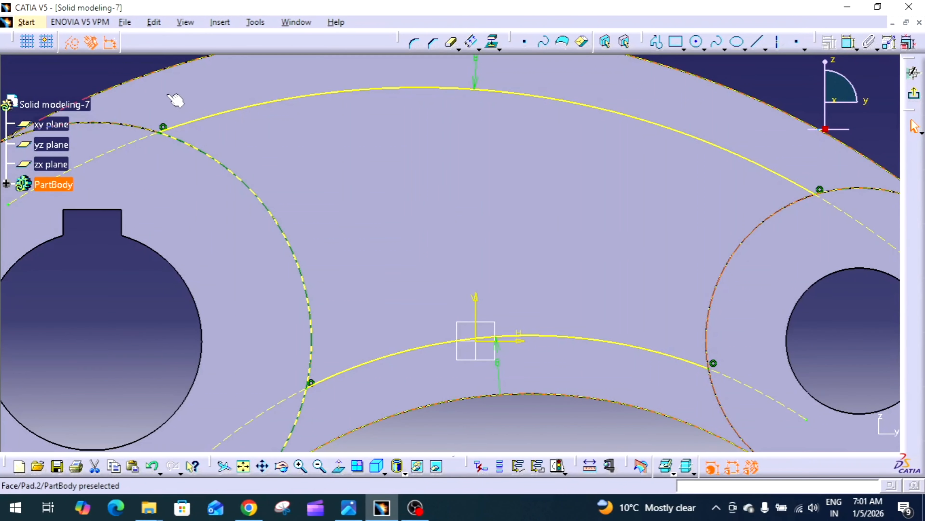
{"action": "left_click", "coordinate": [77, 44]}
{"action": "middle_click_drag", "start_coordinate": [431, 206], "coordinate": [343, 194]}
{"action": "left_click", "coordinate": [339, 151]}
{"action": "left_click", "coordinate": [730, 152]}
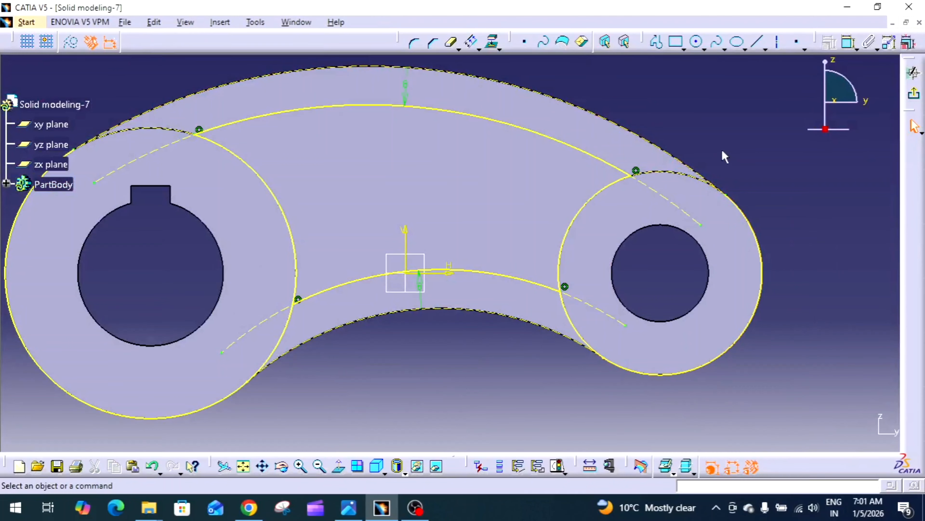
Step: Delete the projected outer circles of both bosses from the sketch
{"action": "left_click", "coordinate": [452, 42]}
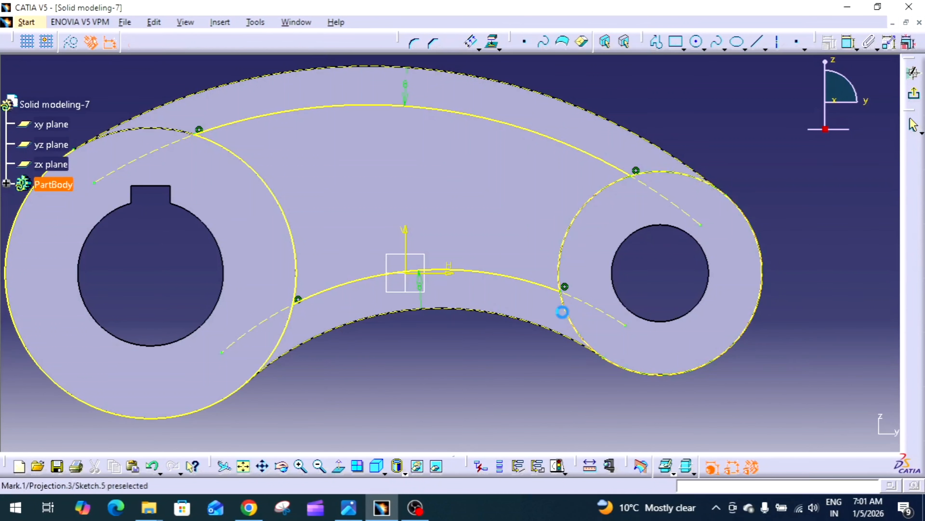
{"action": "left_click", "coordinate": [564, 311]}
{"action": "mouse_move", "coordinate": [503, 287]}
{"action": "middle_mouse_down"}
{"action": "mouse_move", "coordinate": [502, 267]}
{"action": "mouse_move", "coordinate": [530, 226]}
{"action": "middle_mouse_up"}
{"action": "left_click", "coordinate": [502, 266]}
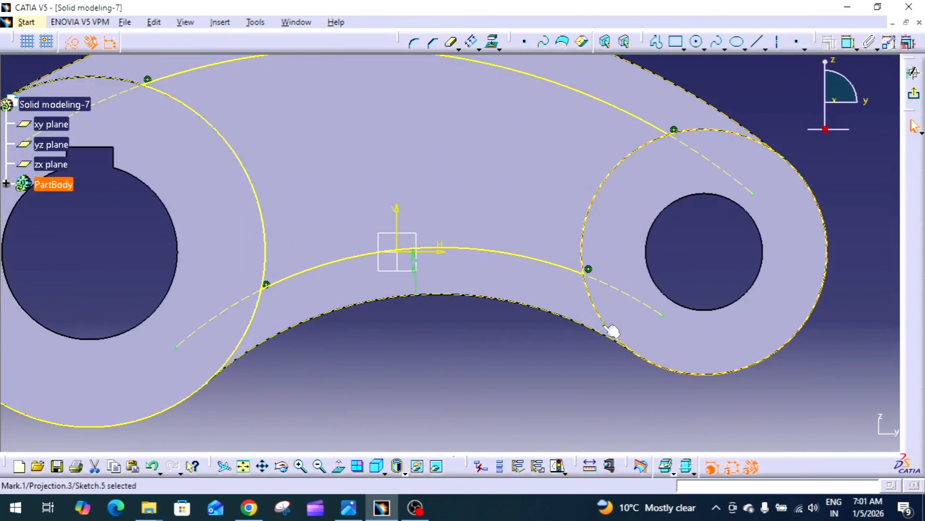
{"action": "key", "text": "Delete"}
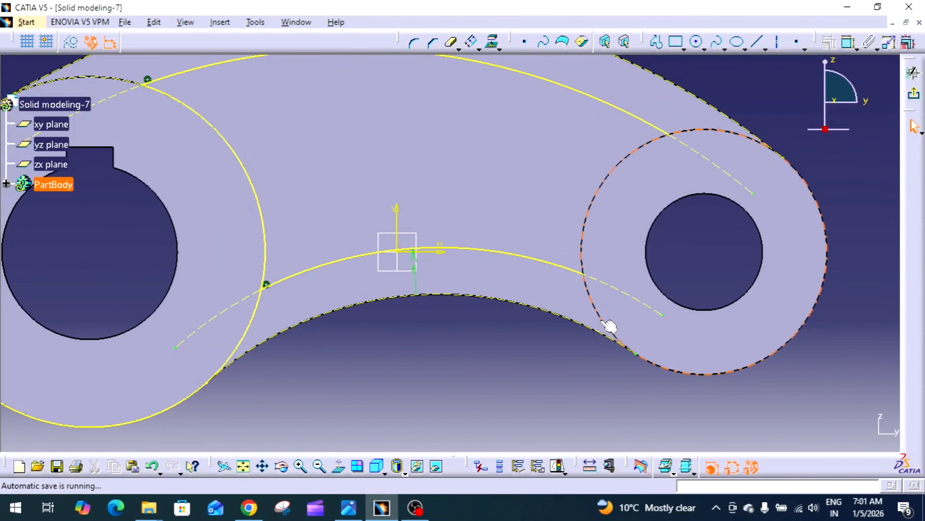
{"action": "left_click", "coordinate": [249, 320]}
{"action": "key", "text": "Delete"}
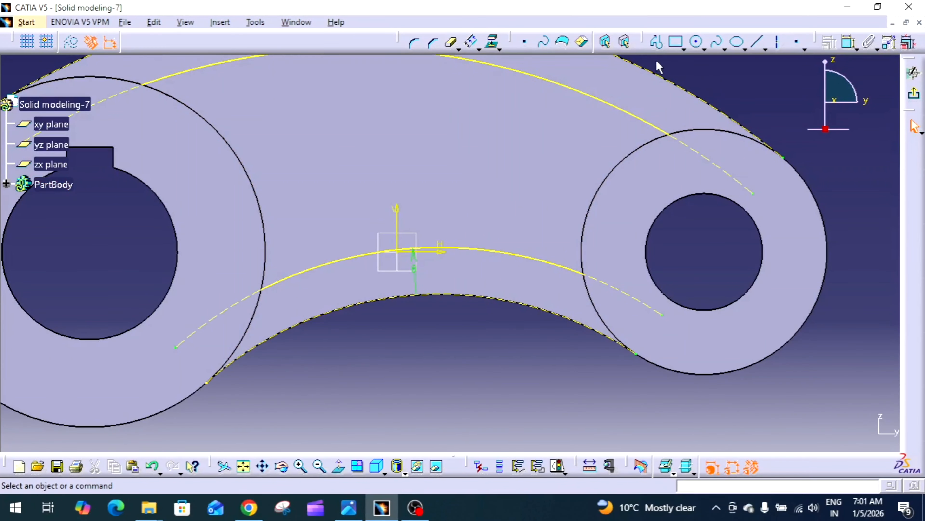
Step: Draw a three-point arc of about 21 mm radius on the right boss joining the offset arcs' ends
{"action": "middle_click_drag", "start_coordinate": [703, 96], "coordinate": [718, 127]}
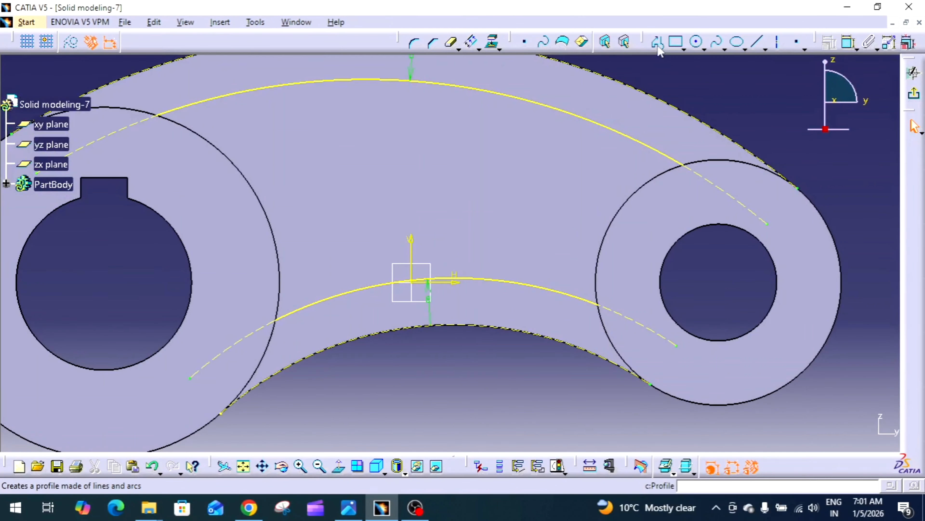
{"action": "left_click", "coordinate": [705, 49]}
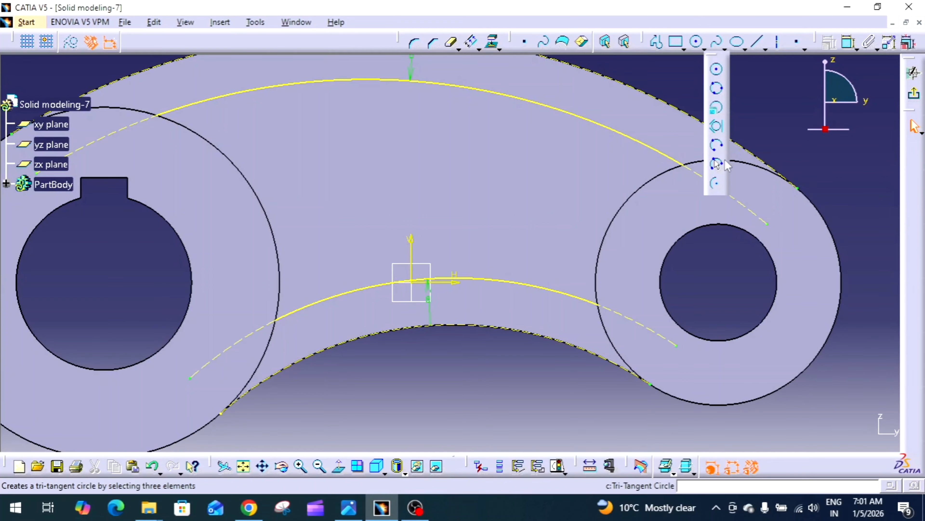
{"action": "left_click", "coordinate": [717, 166]}
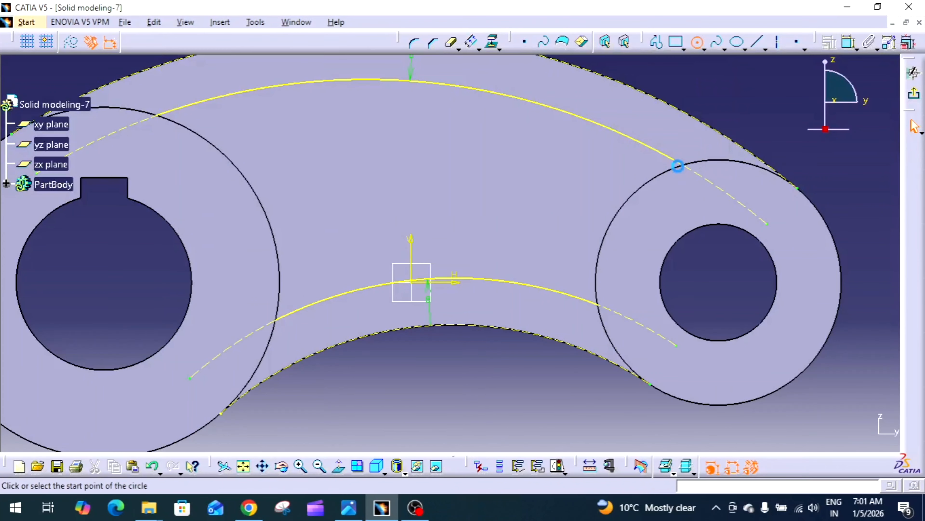
{"action": "left_click", "coordinate": [682, 165]}
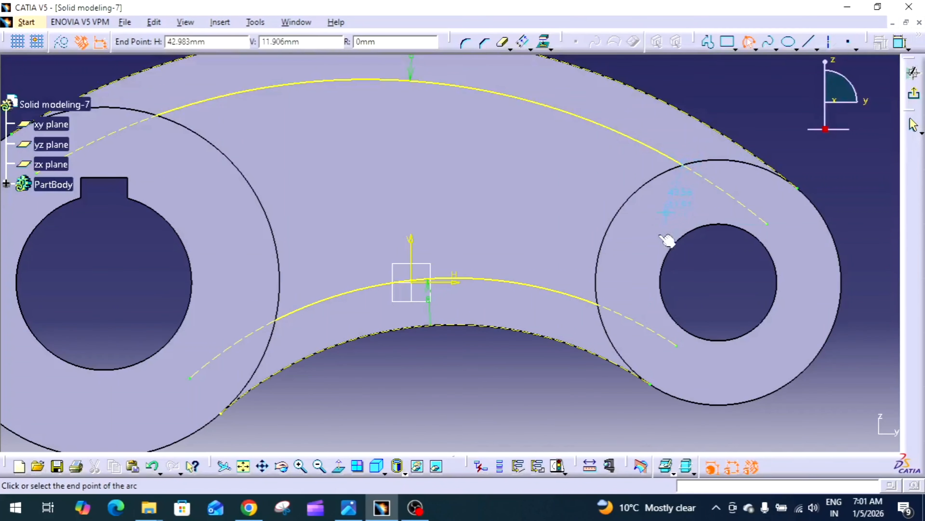
{"action": "left_click", "coordinate": [598, 304]}
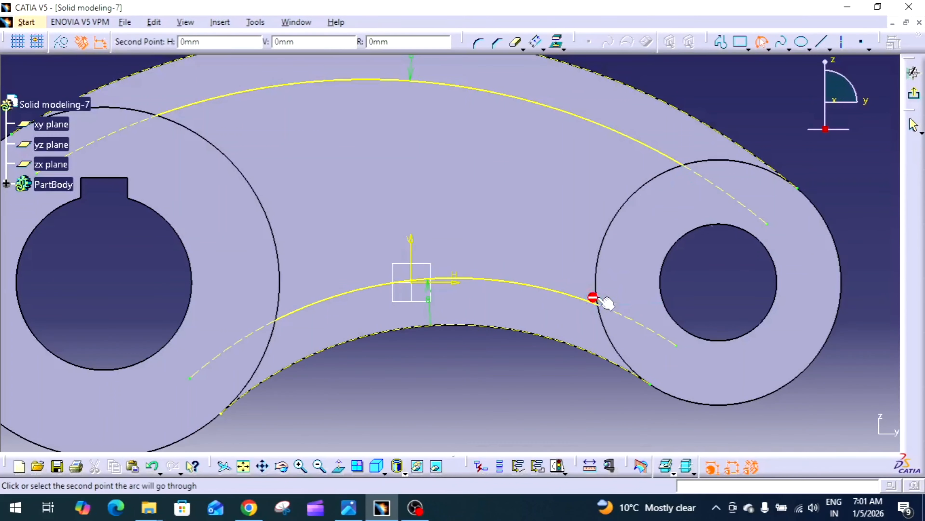
{"action": "left_click", "coordinate": [606, 237]}
{"action": "left_click", "coordinate": [729, 84]}
{"action": "middle_click_drag", "start_coordinate": [687, 113], "coordinate": [726, 139]}
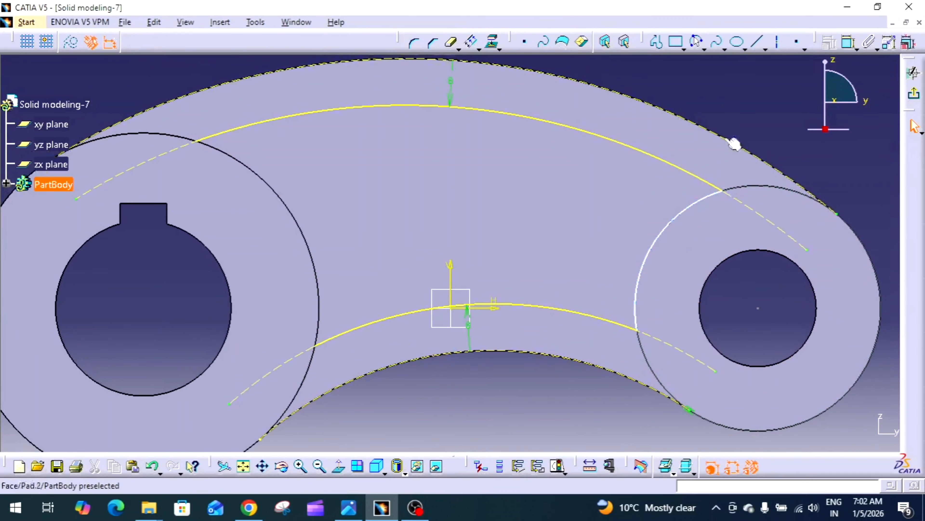
Step: Draw a three-point arc on the left boss joining the upper and lower offset arcs' ends
{"action": "left_click", "coordinate": [696, 42]}
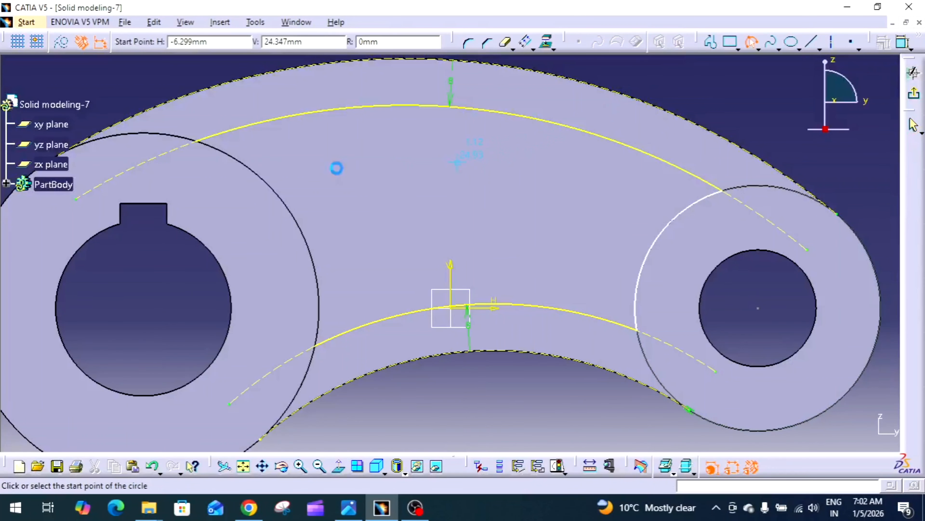
{"action": "left_click", "coordinate": [198, 140]}
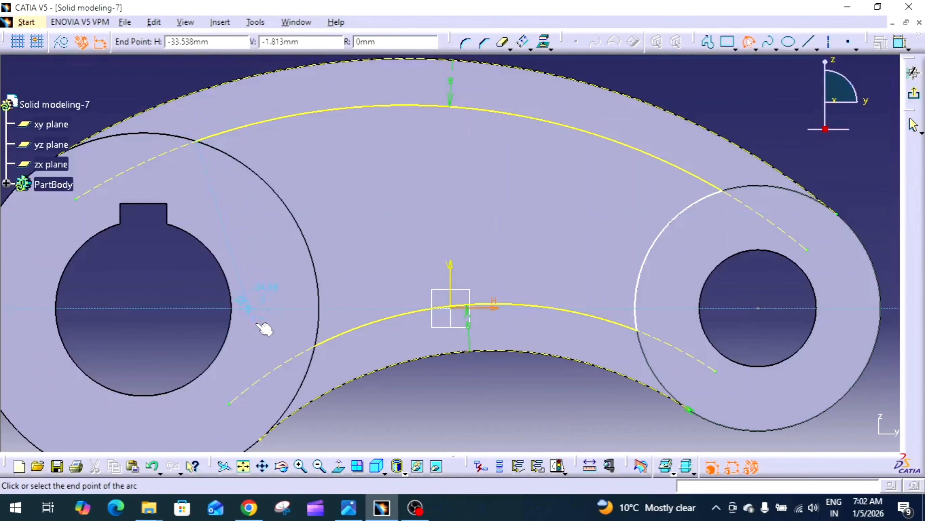
{"action": "left_click", "coordinate": [315, 344]}
{"action": "left_click", "coordinate": [320, 263]}
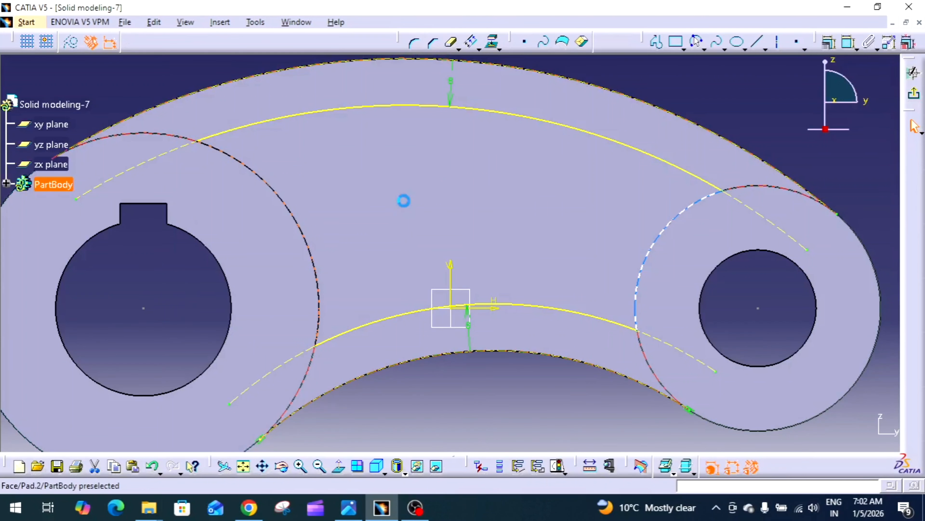
Step: Dimension the right boss arc's radius and set it to 21 mm
{"action": "left_click", "coordinate": [747, 105]}
{"action": "left_click", "coordinate": [849, 42]}
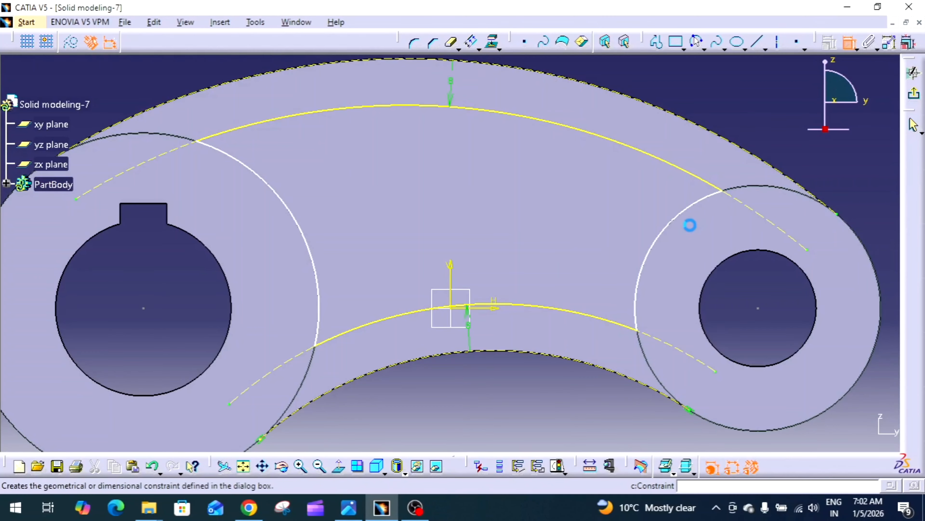
{"action": "left_click", "coordinate": [679, 214]}
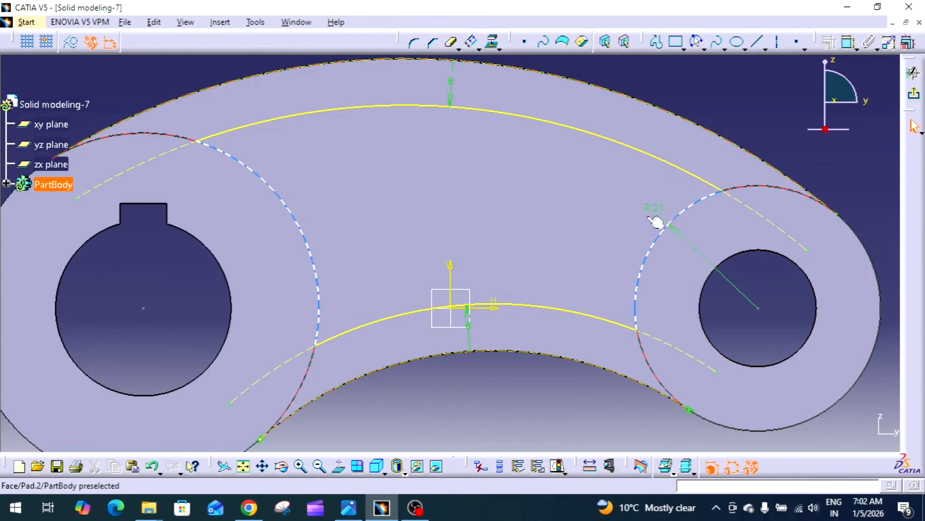
{"action": "left_click", "coordinate": [659, 207]}
{"action": "double_click", "coordinate": [654, 207]}
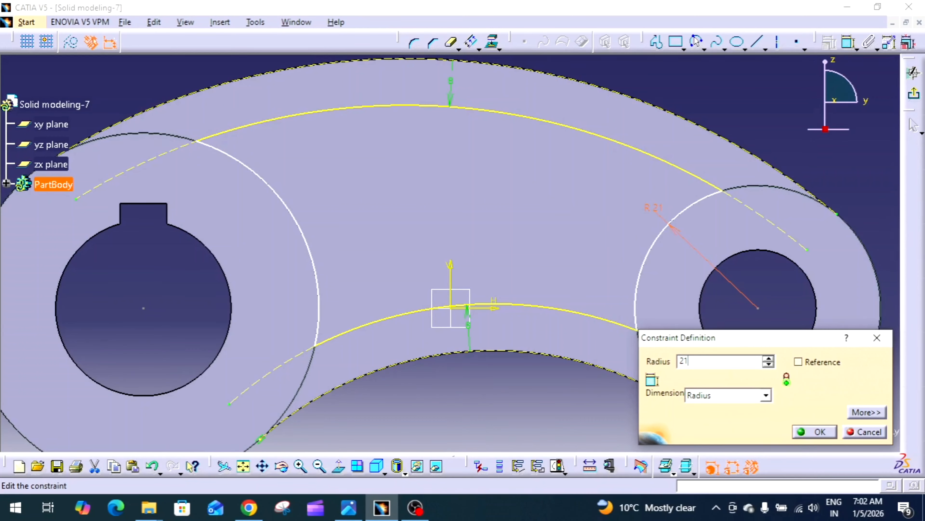
{"action": "type", "text": "21"}
{"action": "left_click", "coordinate": [814, 431]}
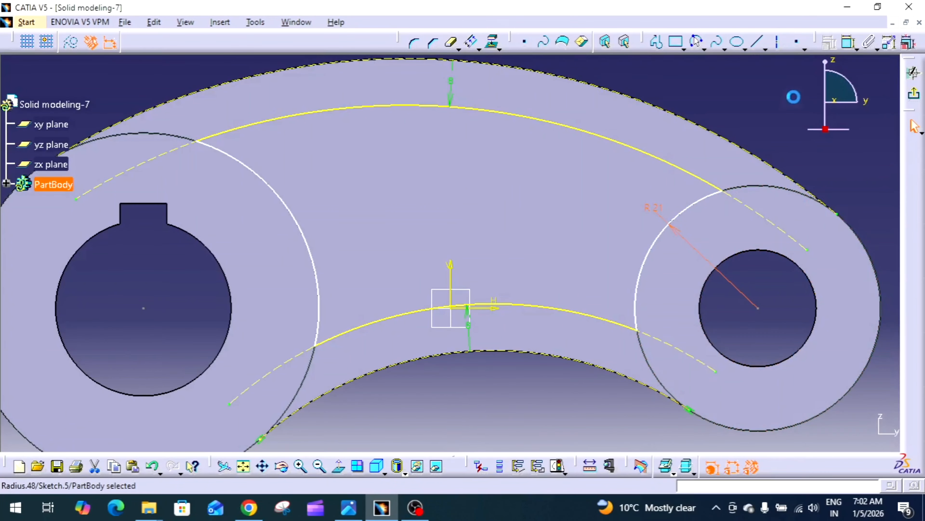
Step: Dimension the left boss arc's radius
{"action": "left_click", "coordinate": [849, 43]}
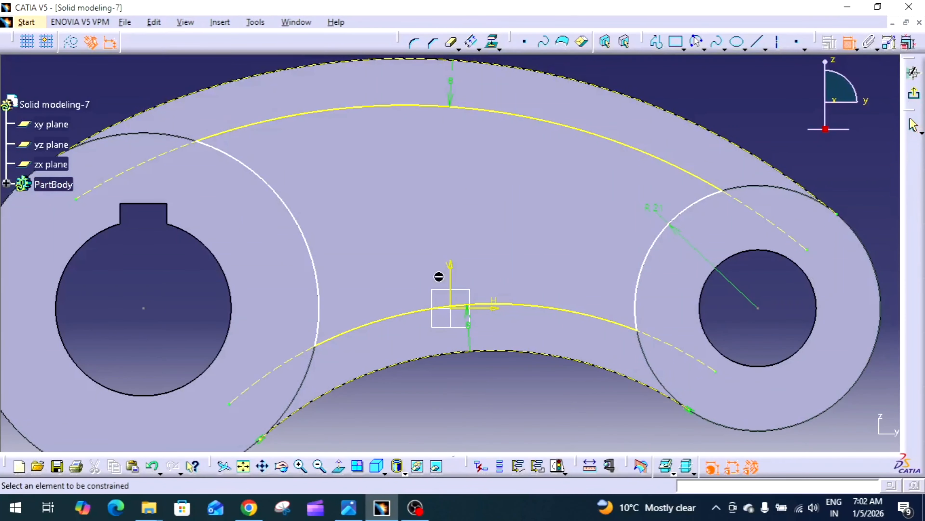
{"action": "left_click", "coordinate": [316, 262]}
{"action": "left_click", "coordinate": [335, 244]}
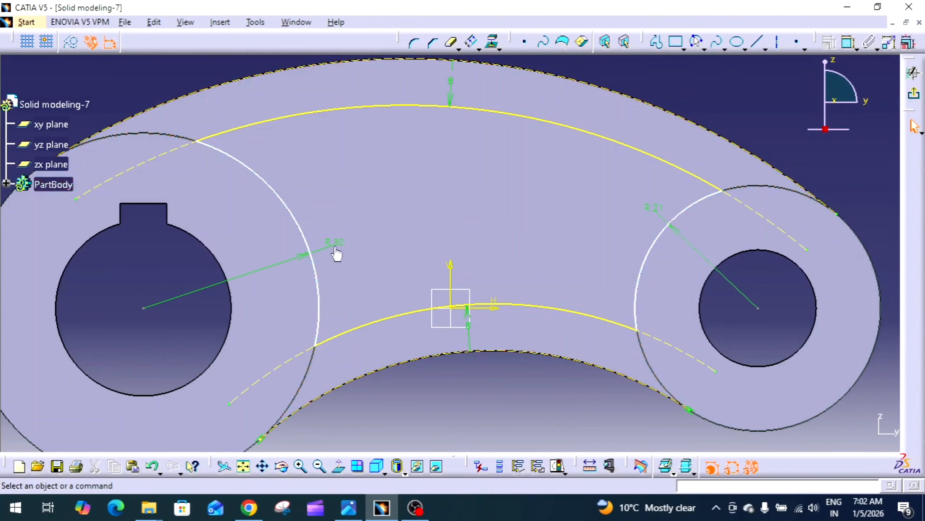
{"action": "middle_click_drag", "start_coordinate": [345, 253], "coordinate": [453, 244]}
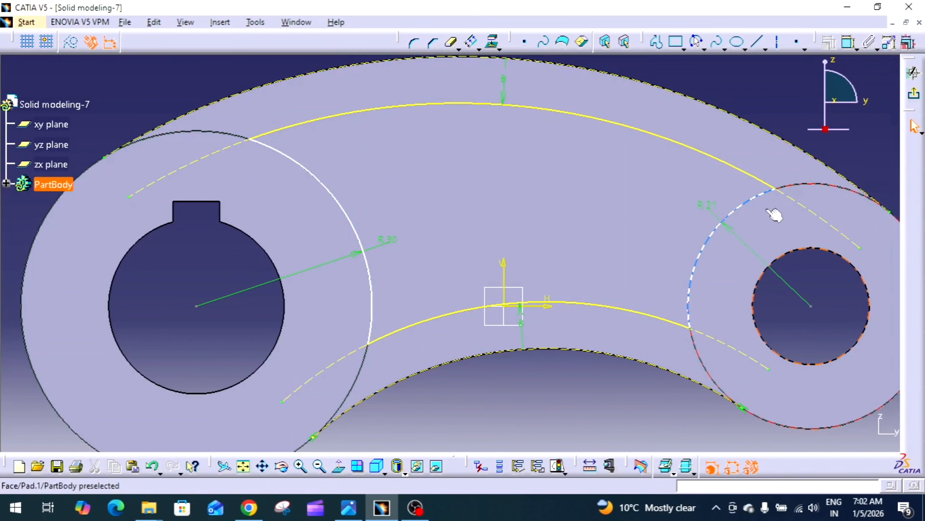
Step: Make the right boss arc concentric with the right hole circle
{"action": "mouse_move", "coordinate": [758, 203]}
{"action": "left_mouse_down"}
{"action": "mouse_move", "coordinate": [703, 192]}
{"action": "mouse_move", "coordinate": [732, 219]}
{"action": "mouse_move", "coordinate": [711, 222]}
{"action": "left_mouse_up"}
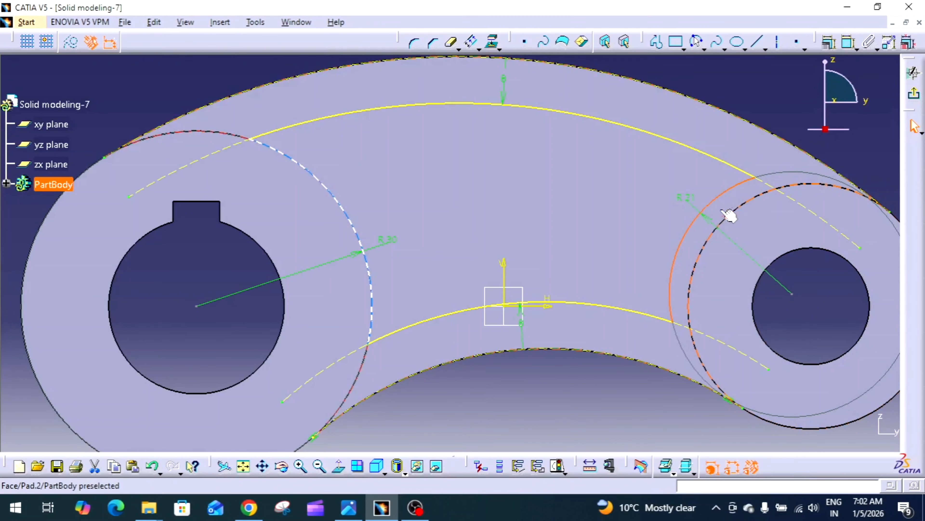
{"action": "mouse_move", "coordinate": [338, 204]}
{"action": "left_mouse_down"}
{"action": "mouse_move", "coordinate": [341, 192]}
{"action": "mouse_move", "coordinate": [395, 195]}
{"action": "left_mouse_up"}
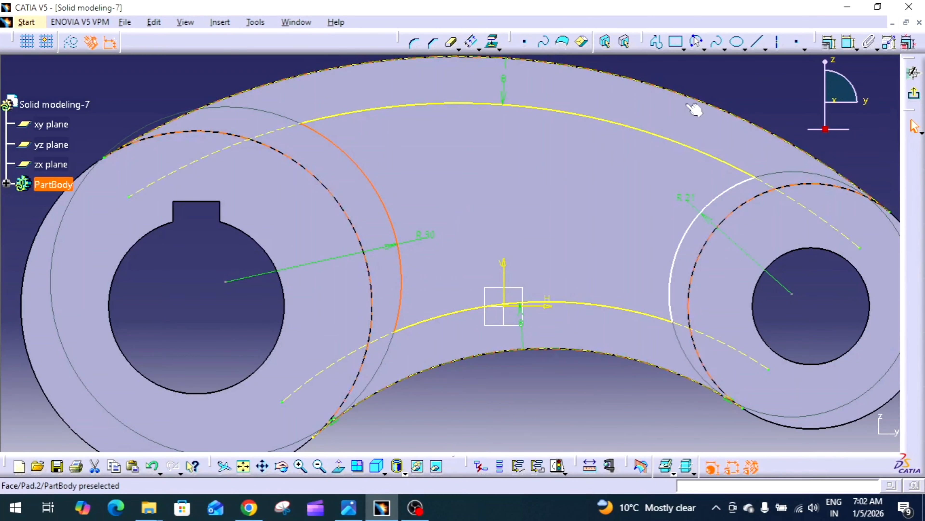
{"action": "left_click", "coordinate": [759, 108]}
{"action": "left_click", "coordinate": [720, 203]}
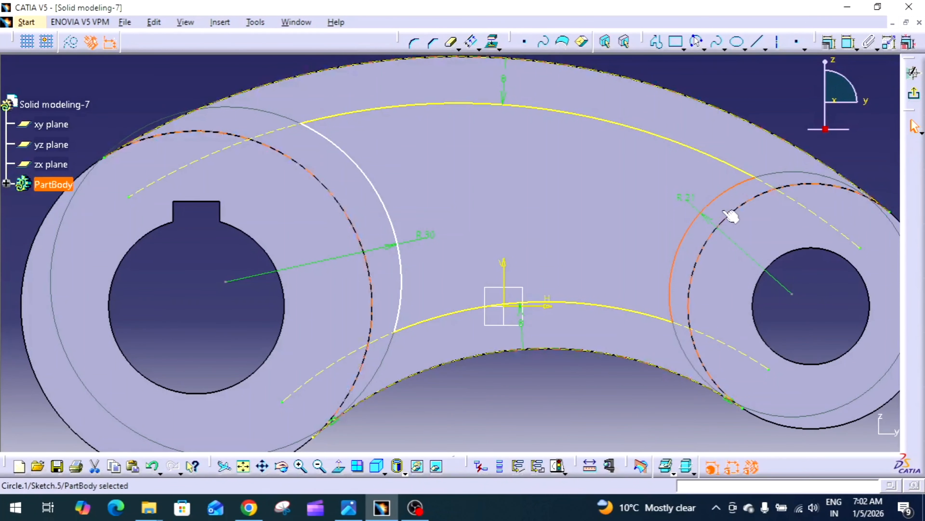
{"action": "left_click", "coordinate": [787, 254], "text": "ctrl"}
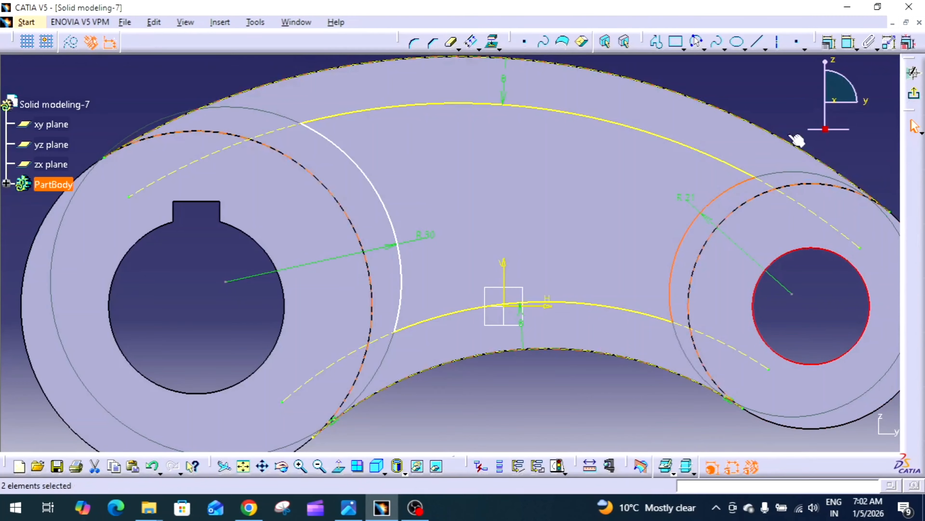
{"action": "left_click", "coordinate": [829, 49]}
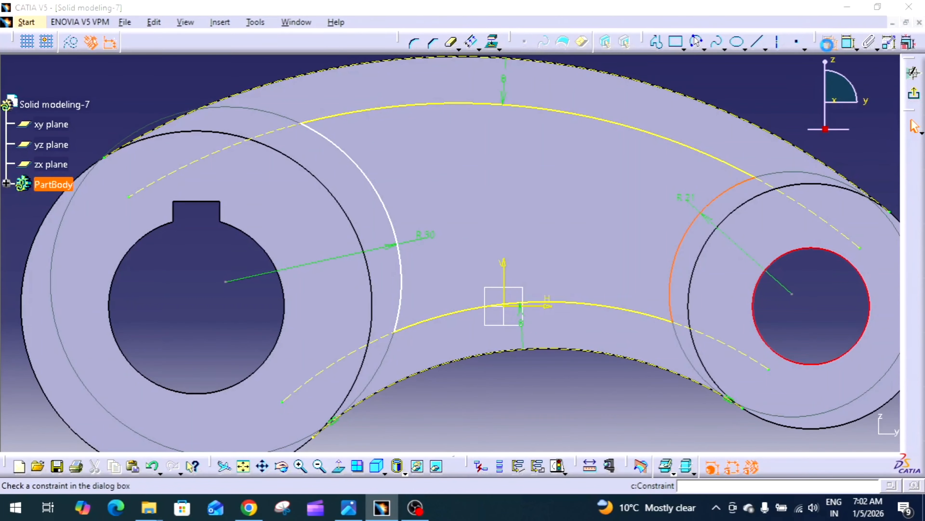
{"action": "left_click", "coordinate": [830, 273]}
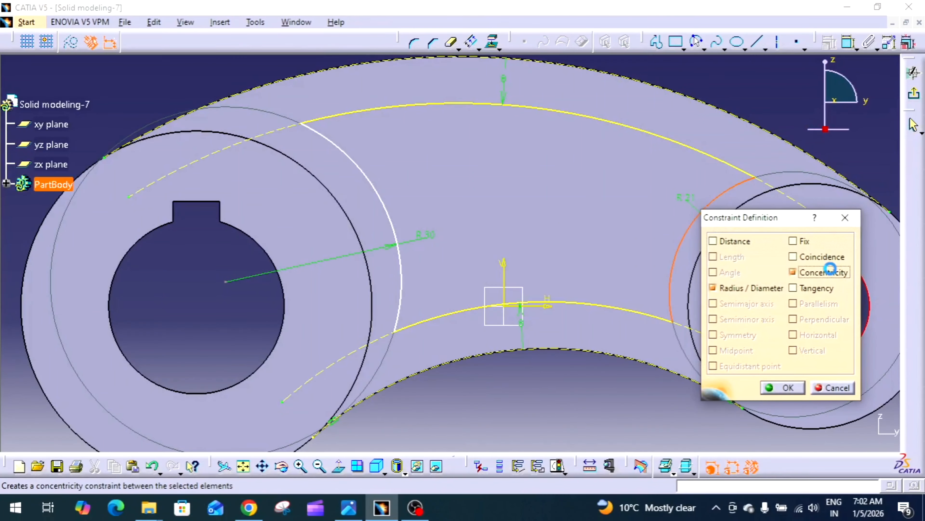
{"action": "left_click", "coordinate": [787, 387]}
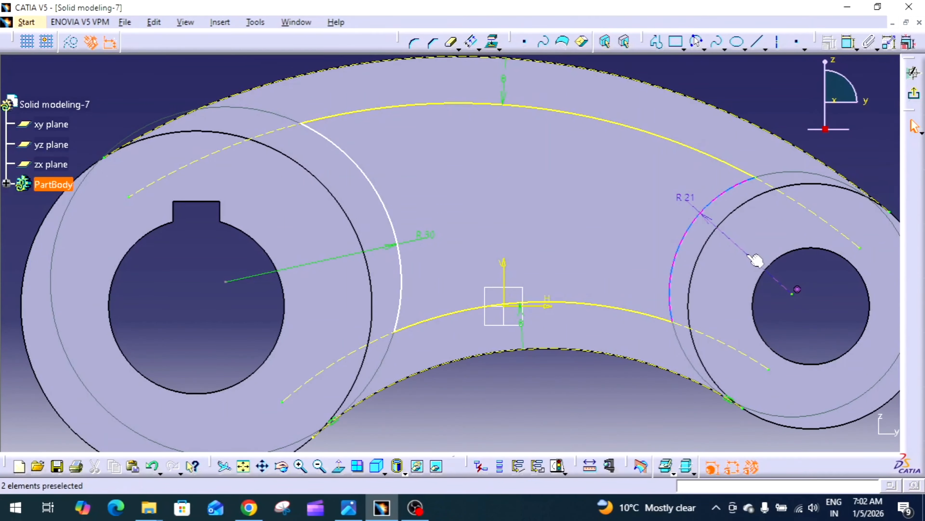
Step: Delete the radius dimensions of both boss arcs
{"action": "left_click", "coordinate": [756, 260]}
{"action": "key", "text": "Delete"}
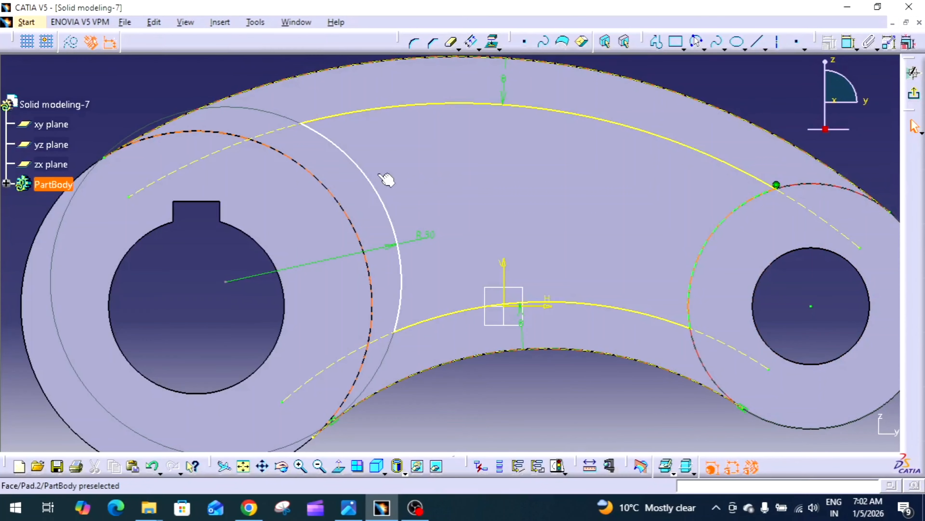
{"action": "left_click", "coordinate": [314, 262]}
{"action": "key", "text": "Delete"}
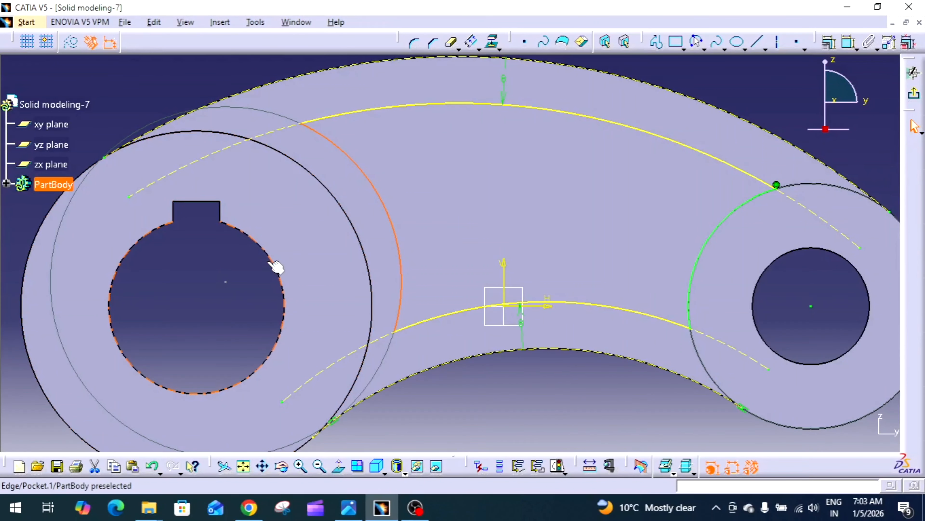
Step: Make the left boss arc concentric with the left hole circle
{"action": "left_click", "coordinate": [828, 42]}
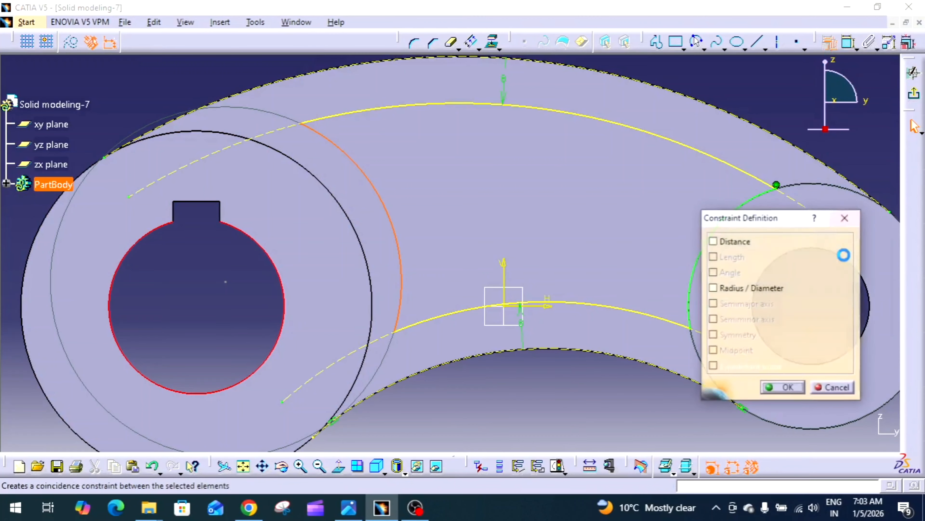
{"action": "left_click", "coordinate": [822, 272]}
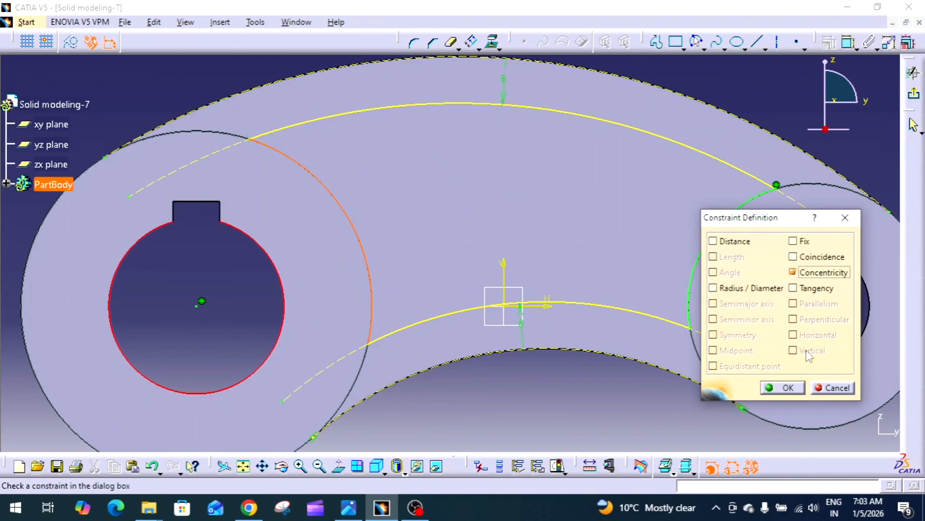
{"action": "left_click", "coordinate": [784, 387]}
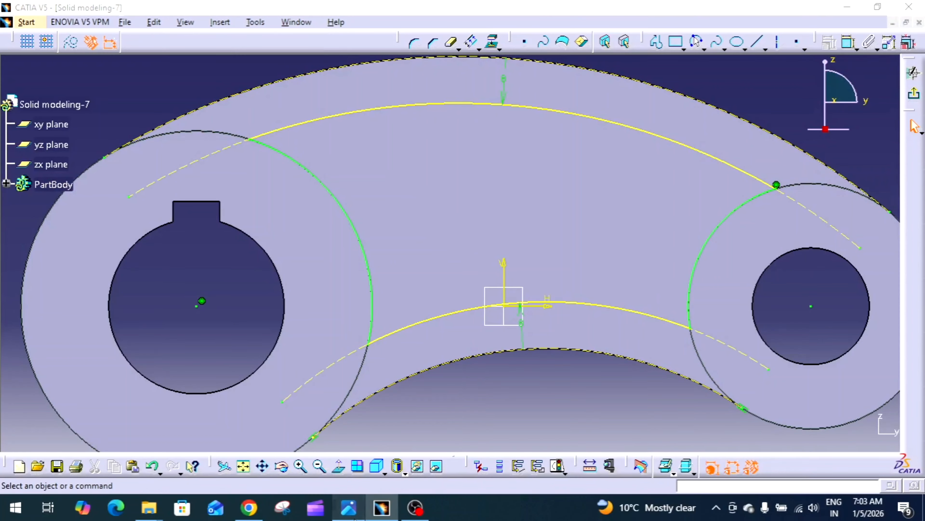
Step: Switch to the reference drawing image to review the lever dimensions, then return to the model
{"action": "left_click", "coordinate": [348, 507]}
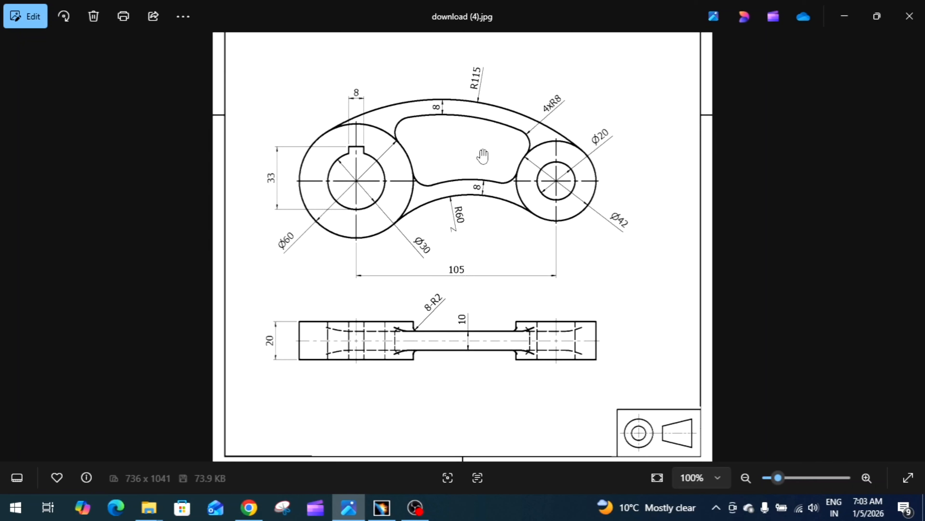
{"action": "left_click", "coordinate": [381, 507]}
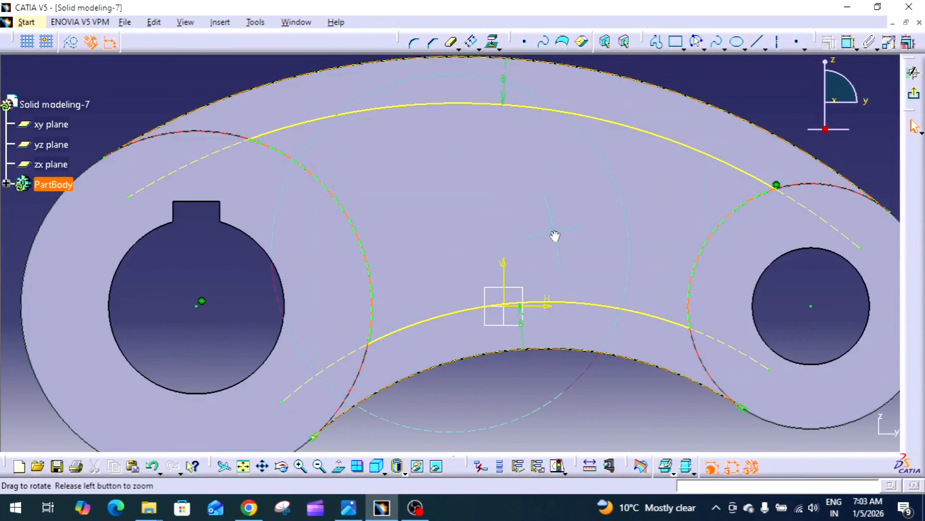
Step: Exit the sketch and pocket the arm profile with a 5 mm dimension depth and mirrored extent
{"action": "middle_click_drag", "start_coordinate": [555, 236], "coordinate": [559, 294]}
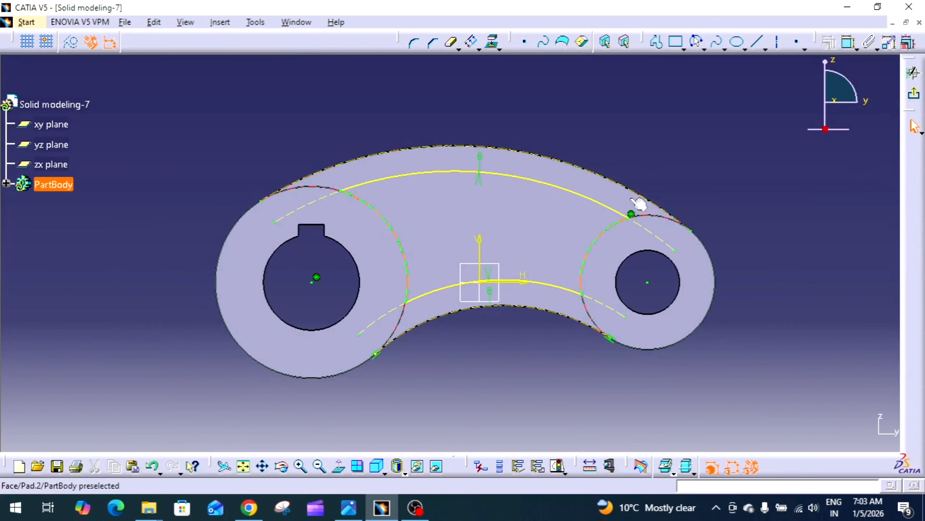
{"action": "left_click", "coordinate": [914, 98]}
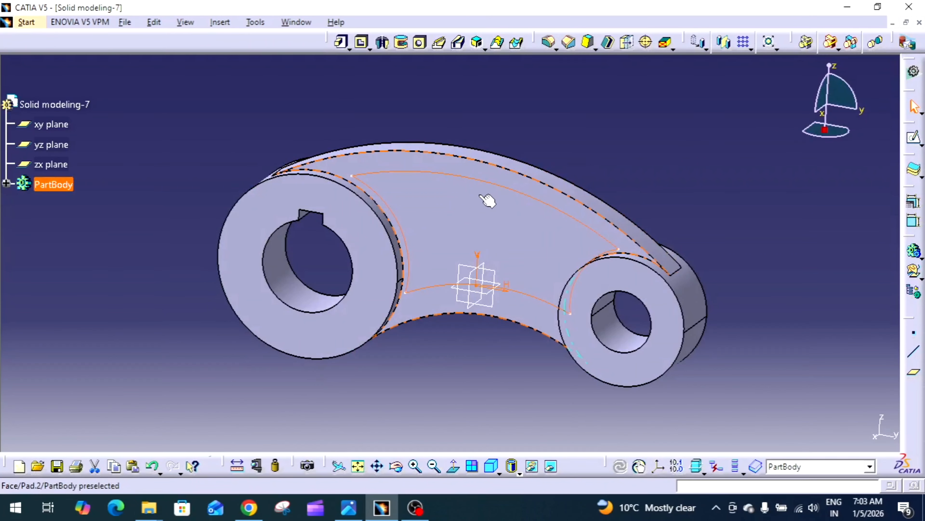
{"action": "left_click", "coordinate": [362, 42]}
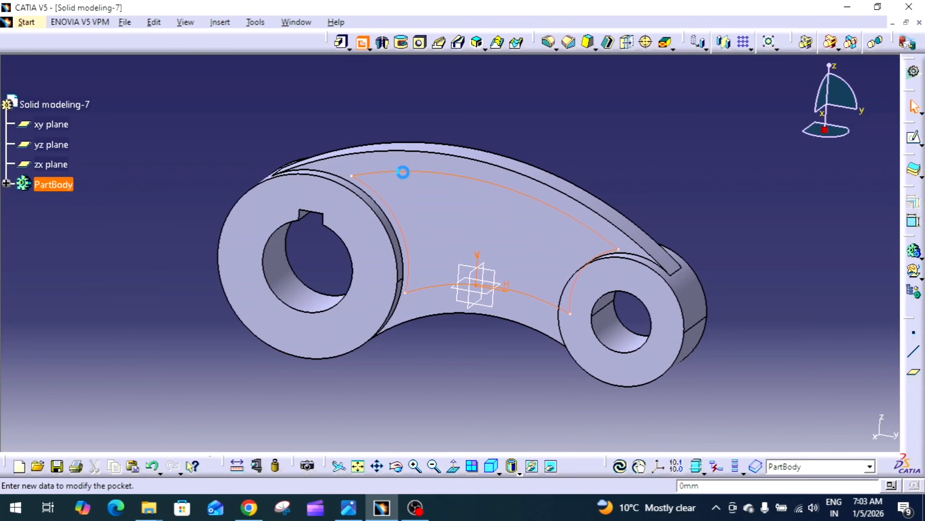
{"action": "left_click", "coordinate": [820, 259]}
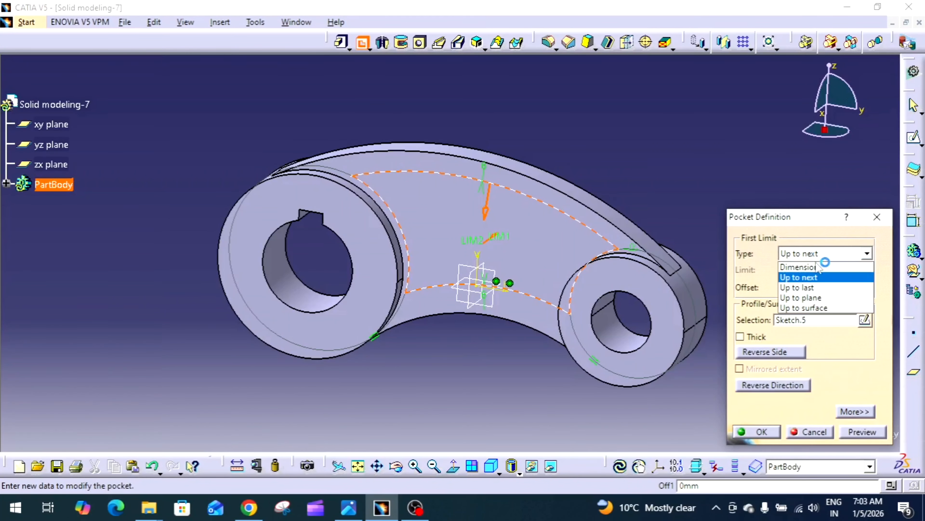
{"action": "left_click", "coordinate": [810, 266]}
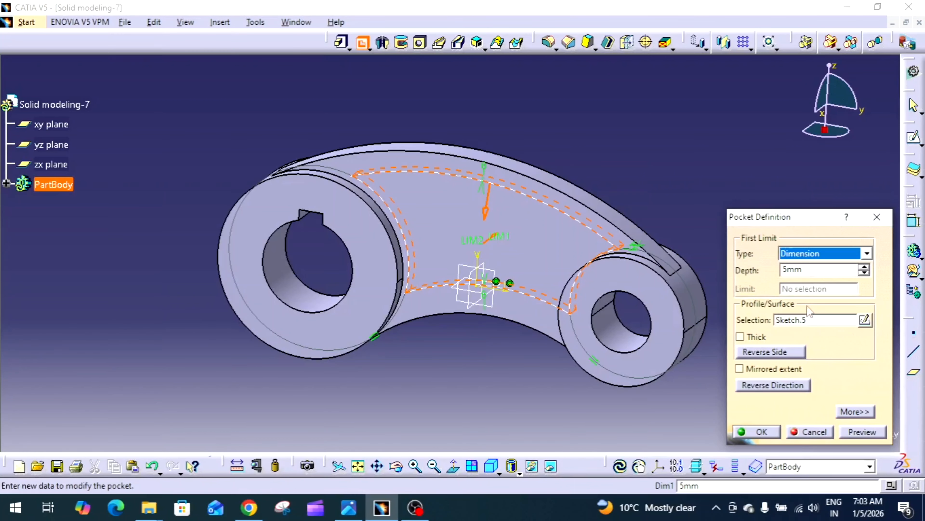
{"action": "left_click", "coordinate": [865, 268]}
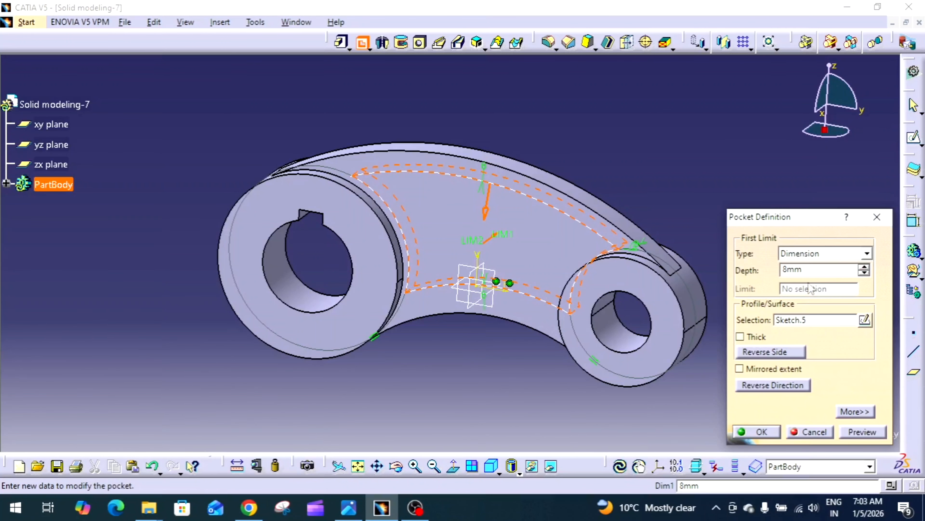
{"action": "left_click_drag", "start_coordinate": [811, 271], "coordinate": [760, 278]}
{"action": "left_click", "coordinate": [774, 370]}
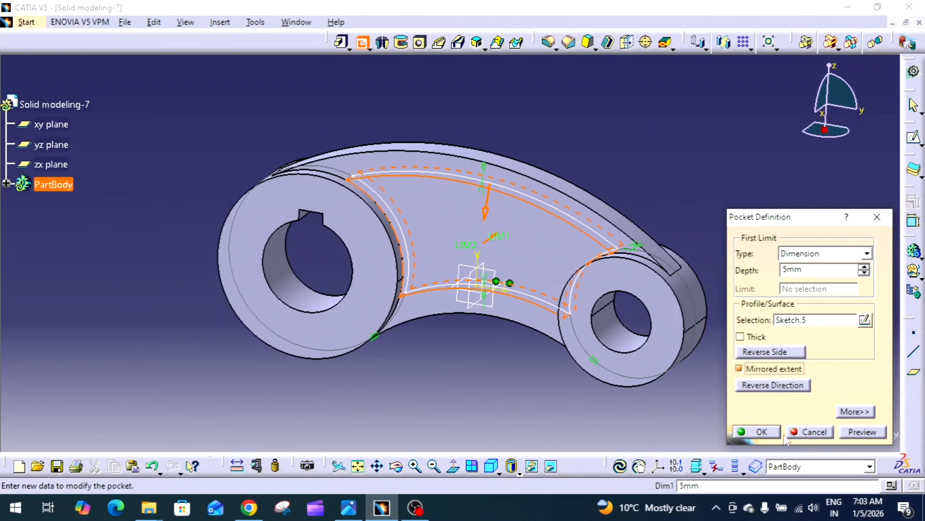
{"action": "left_click", "coordinate": [755, 432]}
Step: Review the reference drawing again for the remaining fillet details
{"action": "middle_click_drag", "start_coordinate": [710, 198], "coordinate": [503, 159]}
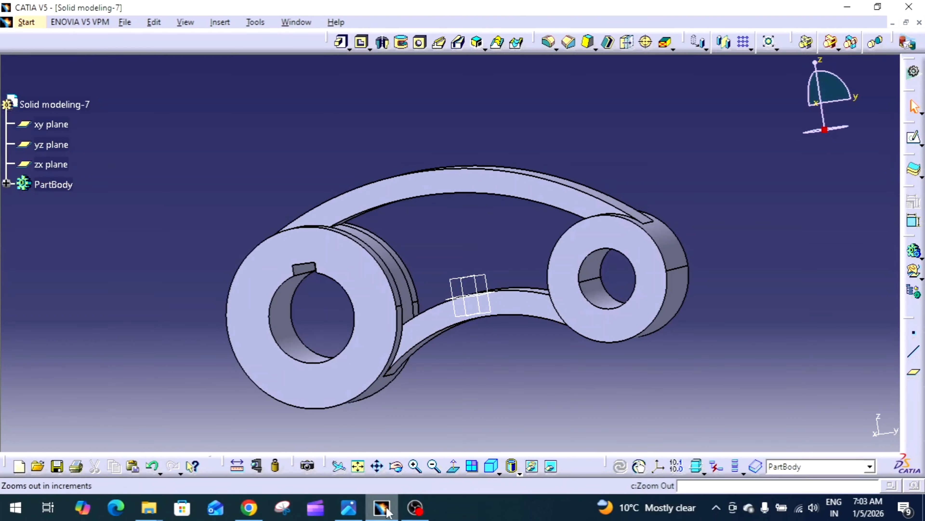
{"action": "left_click", "coordinate": [358, 505]}
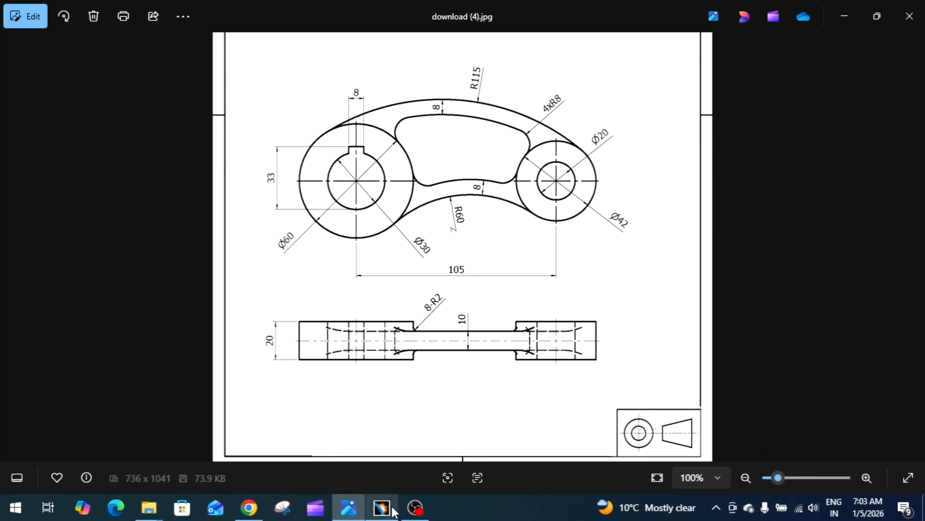
{"action": "left_click", "coordinate": [387, 515]}
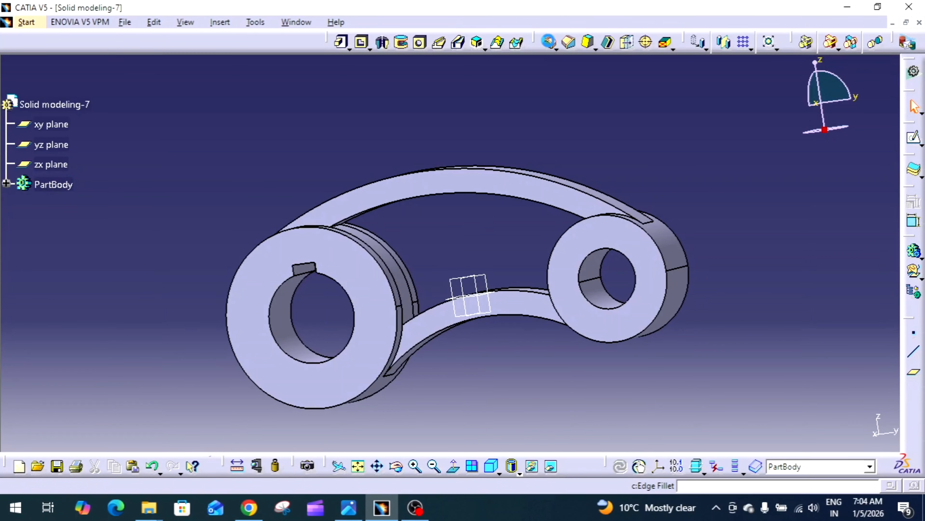
Step: Apply an edge fillet to the four inner edges where the arm pocket meets the two bosses
{"action": "left_click", "coordinate": [548, 42]}
{"action": "middle_click_drag", "start_coordinate": [466, 250], "coordinate": [372, 233]}
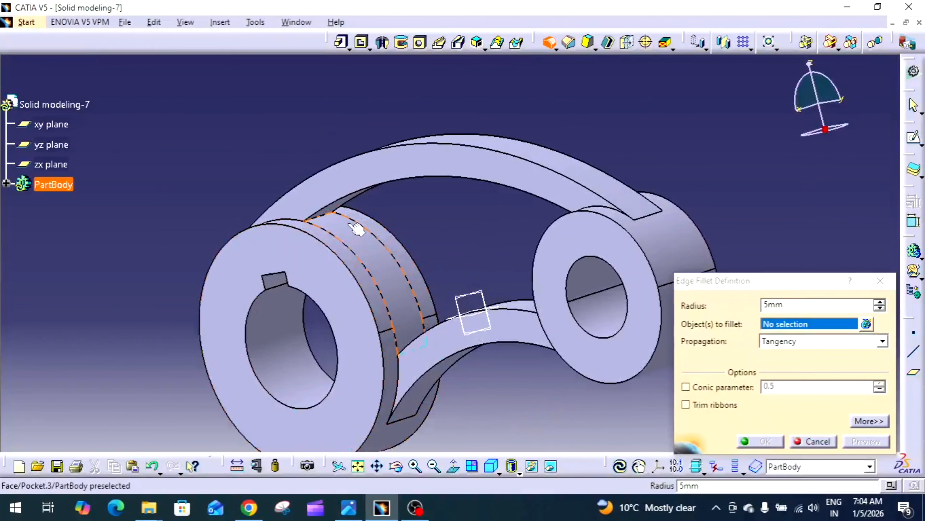
{"action": "left_click", "coordinate": [330, 215]}
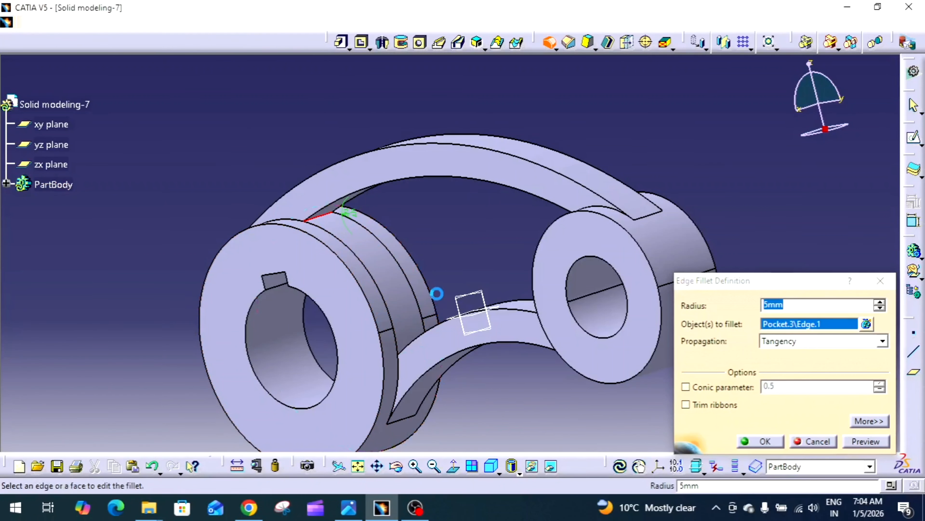
{"action": "middle_click_drag", "start_coordinate": [438, 293], "coordinate": [449, 383]}
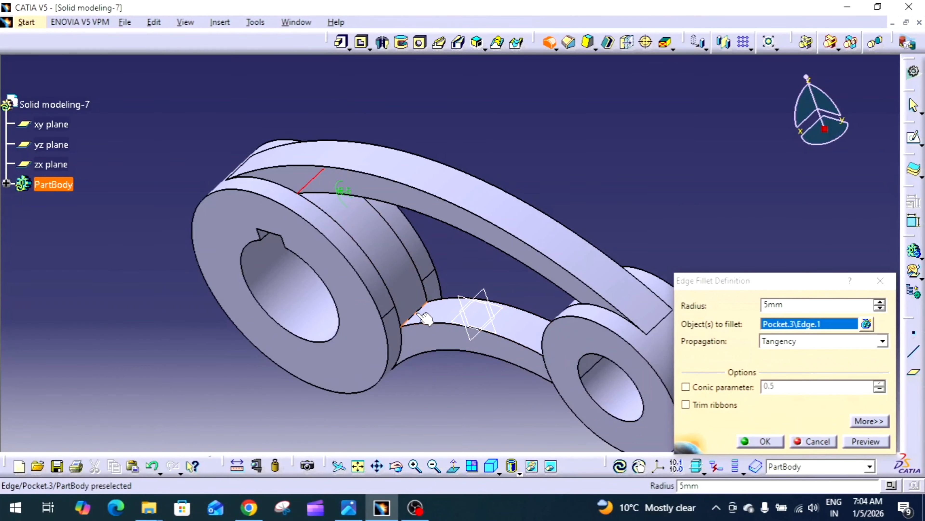
{"action": "left_click", "coordinate": [424, 309]}
{"action": "middle_click_drag", "start_coordinate": [424, 309], "coordinate": [763, 170]}
{"action": "left_click", "coordinate": [541, 307]}
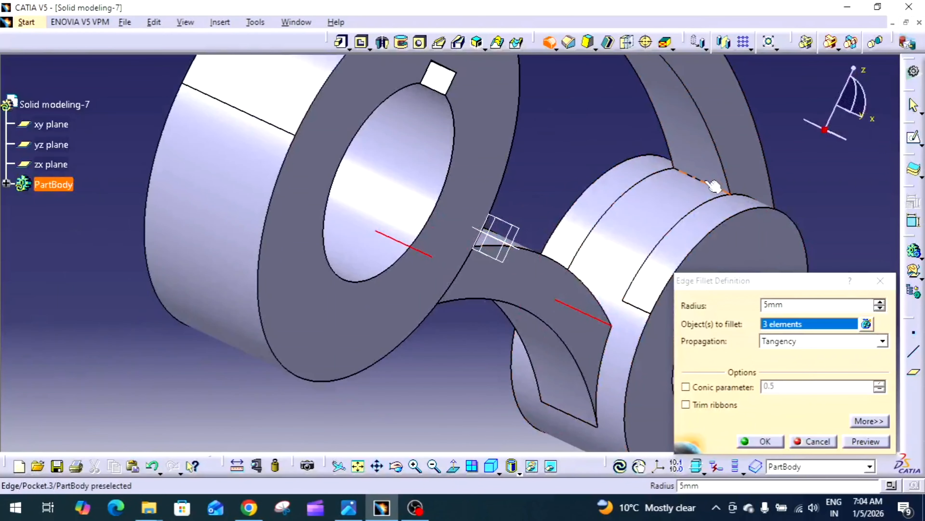
{"action": "left_click", "coordinate": [639, 181]}
{"action": "middle_click_drag", "start_coordinate": [640, 181], "coordinate": [485, 222]}
{"action": "double_click", "coordinate": [803, 305]}
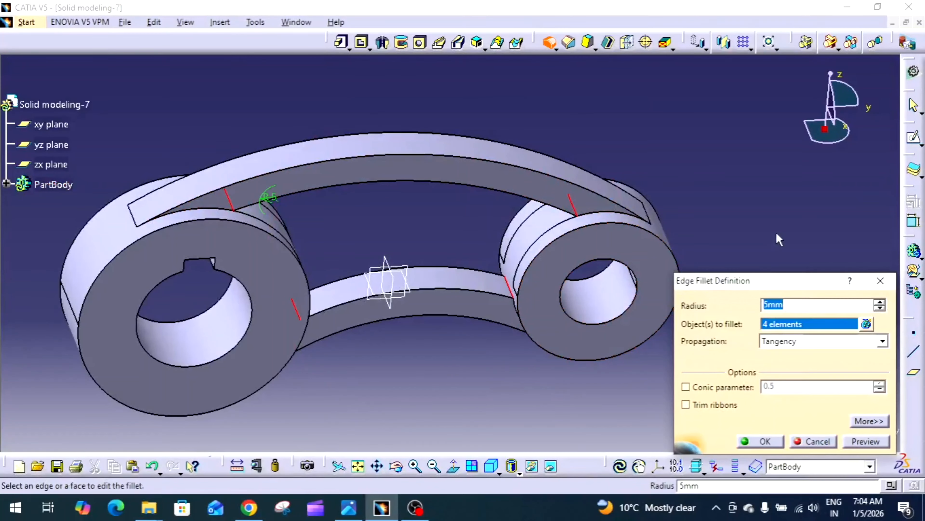
{"action": "left_click", "coordinate": [761, 441]}
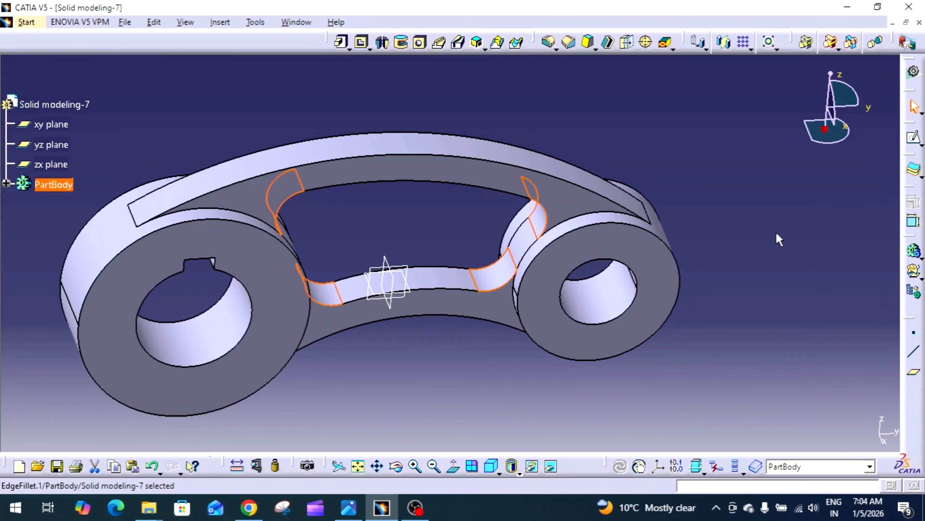
Step: Consult the reference drawing for the remaining fillet radius, then return to the model
{"action": "left_click", "coordinate": [707, 271]}
{"action": "middle_click_drag", "start_coordinate": [721, 240], "coordinate": [460, 298]}
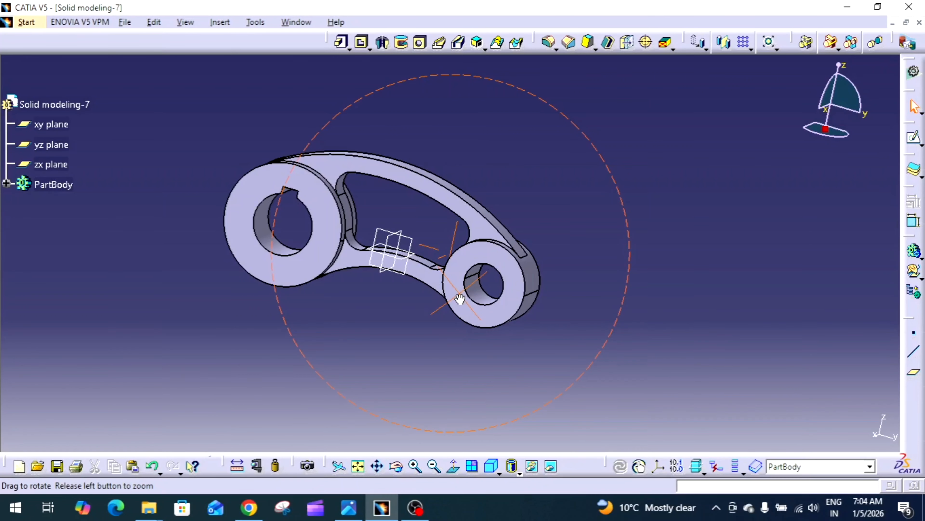
{"action": "middle_click_drag", "start_coordinate": [460, 299], "coordinate": [368, 505]}
{"action": "left_click", "coordinate": [348, 515]}
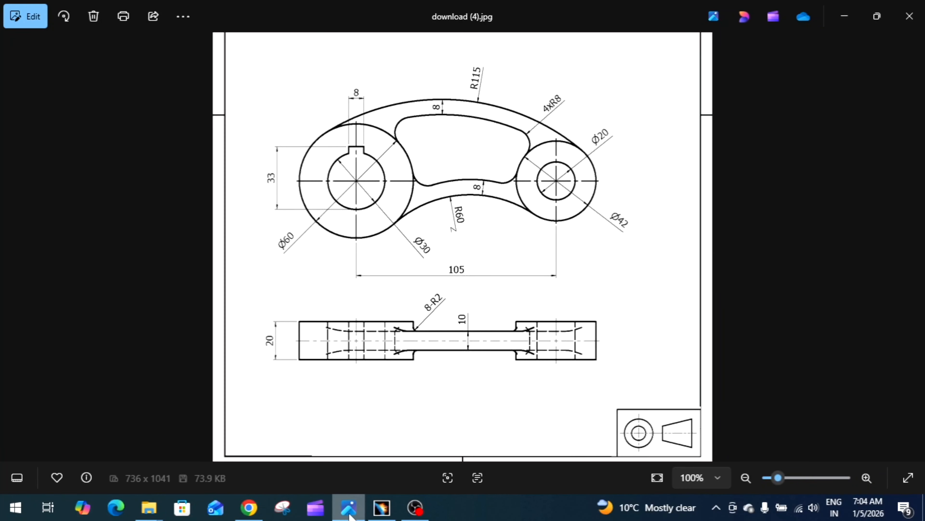
{"action": "left_click", "coordinate": [382, 508]}
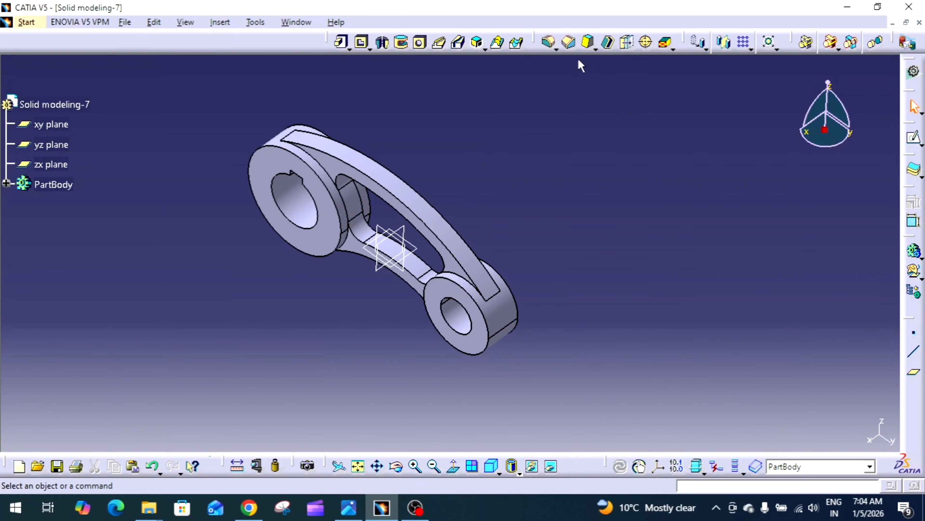
Step: Apply a 2 mm edge fillet to eight outer edges of the bosses and arm, dismissing the warnings afterwards
{"action": "left_click", "coordinate": [550, 43]}
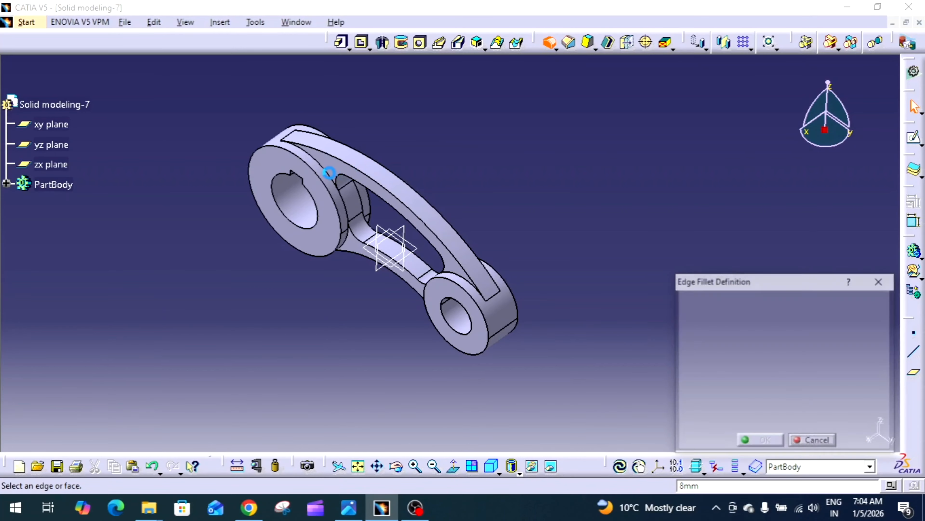
{"action": "left_click", "coordinate": [328, 172]}
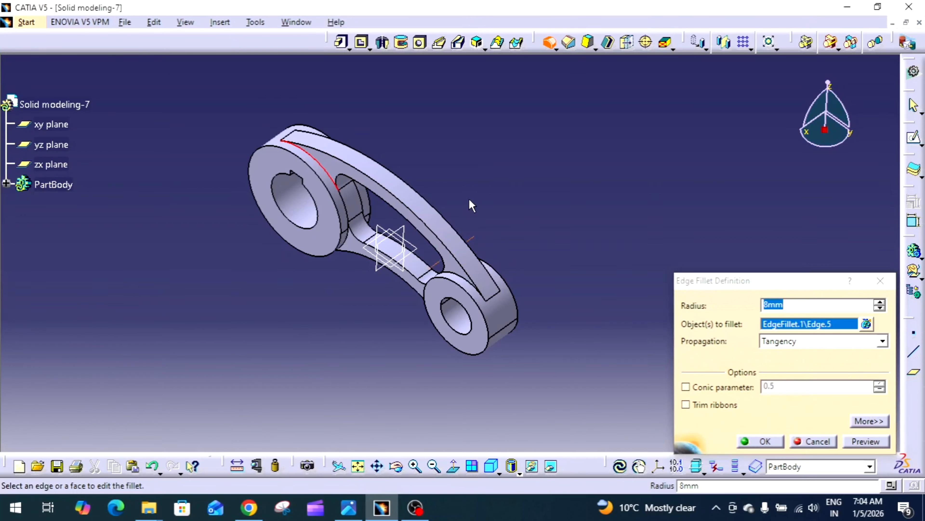
{"action": "middle_click_drag", "start_coordinate": [471, 203], "coordinate": [450, 292]}
{"action": "left_click", "coordinate": [359, 168]}
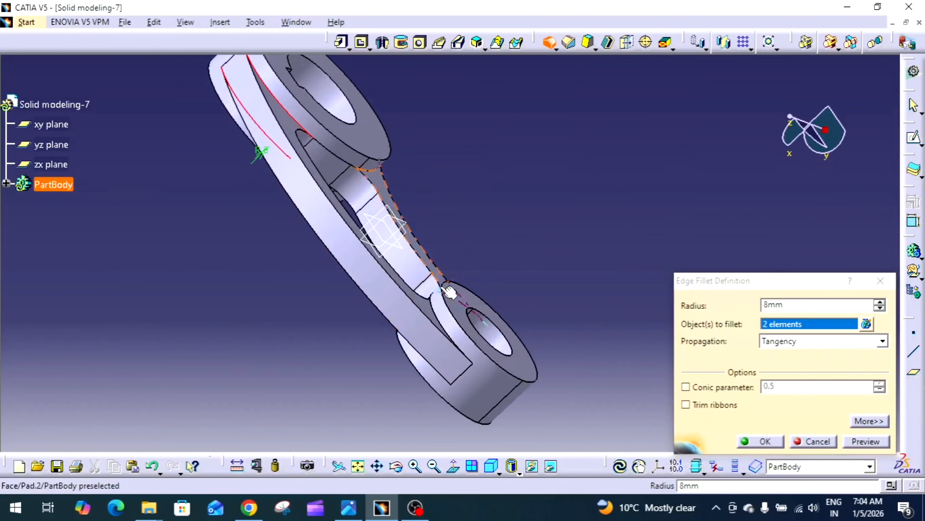
{"action": "left_click", "coordinate": [440, 310]}
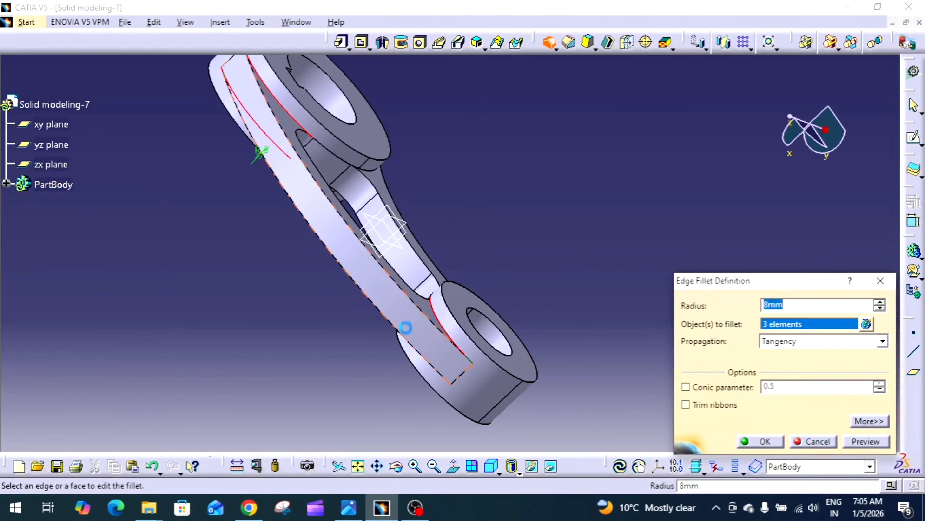
{"action": "middle_click_drag", "start_coordinate": [405, 324], "coordinate": [489, 264]}
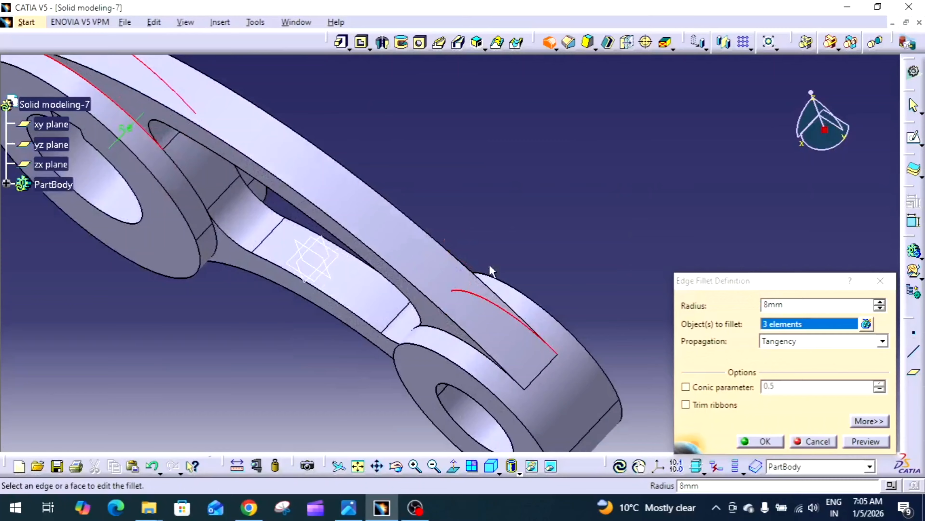
{"action": "left_click", "coordinate": [437, 328]}
{"action": "middle_click_drag", "start_coordinate": [437, 328], "coordinate": [590, 300]}
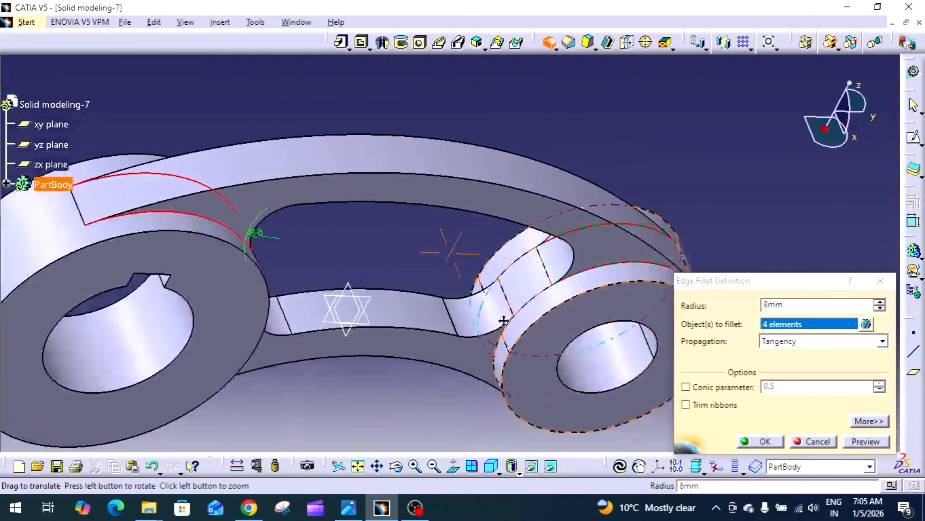
{"action": "middle_click_drag", "start_coordinate": [502, 316], "coordinate": [237, 327]}
{"action": "left_click", "coordinate": [426, 322]}
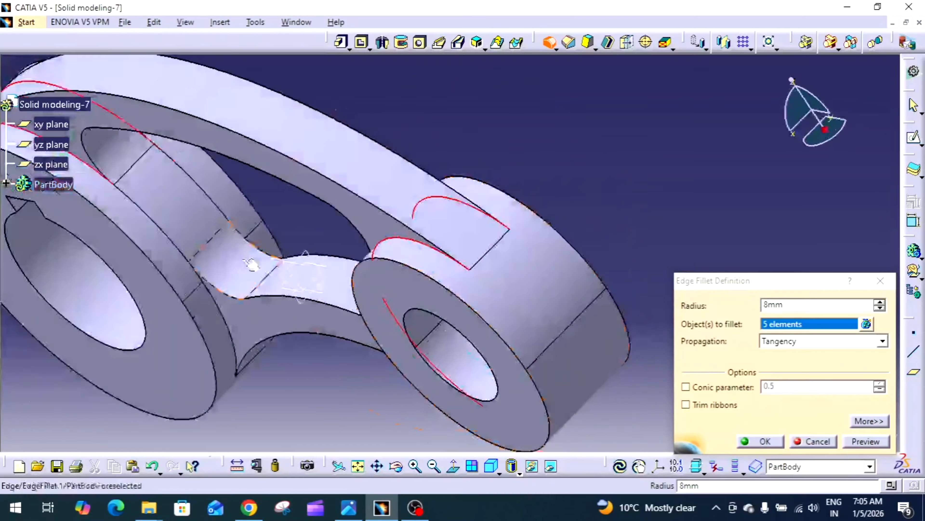
{"action": "left_click", "coordinate": [234, 325]}
{"action": "middle_click_drag", "start_coordinate": [447, 242], "coordinate": [349, 324]}
{"action": "middle_click_drag", "start_coordinate": [481, 200], "coordinate": [459, 291]}
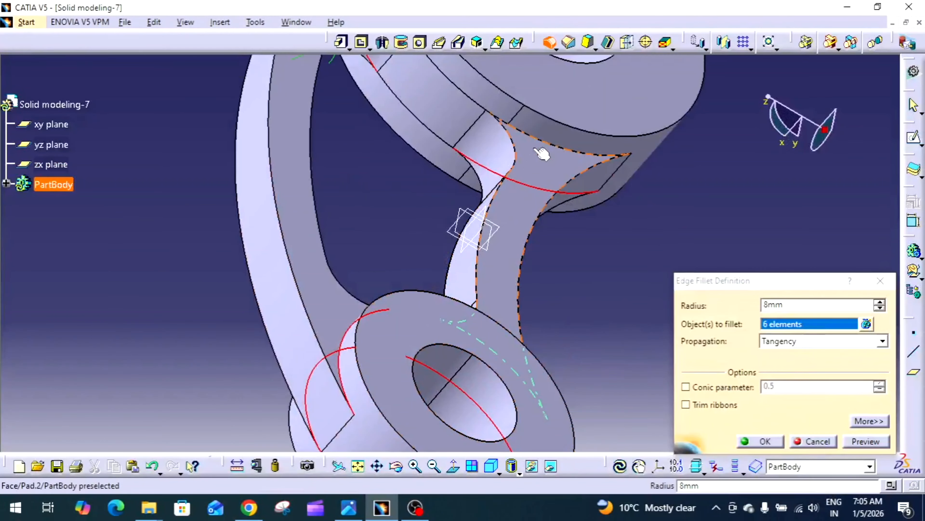
{"action": "left_click", "coordinate": [534, 141]}
{"action": "middle_click_drag", "start_coordinate": [534, 140], "coordinate": [570, 163]}
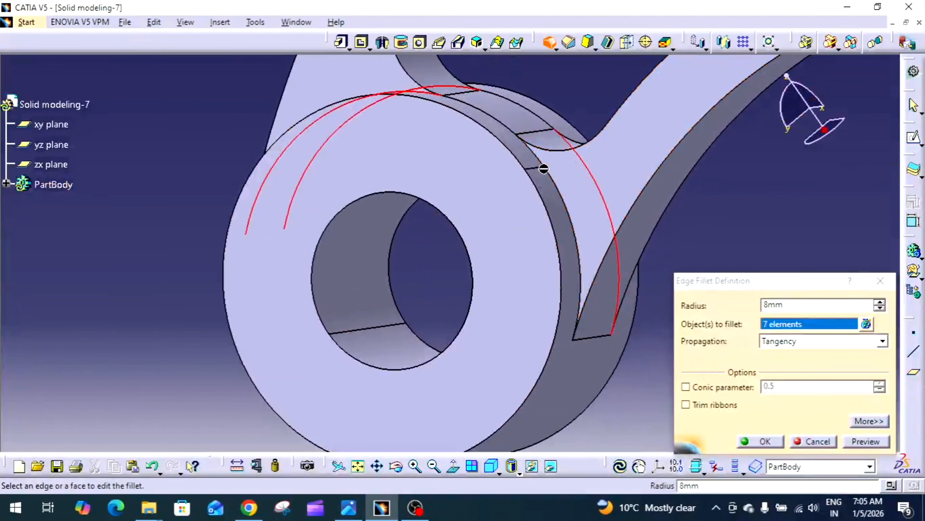
{"action": "left_click", "coordinate": [558, 180]}
{"action": "middle_click_drag", "start_coordinate": [527, 186], "coordinate": [812, 397]}
{"action": "middle_click_drag", "start_coordinate": [591, 253], "coordinate": [523, 250]}
{"action": "double_click", "coordinate": [823, 305]}
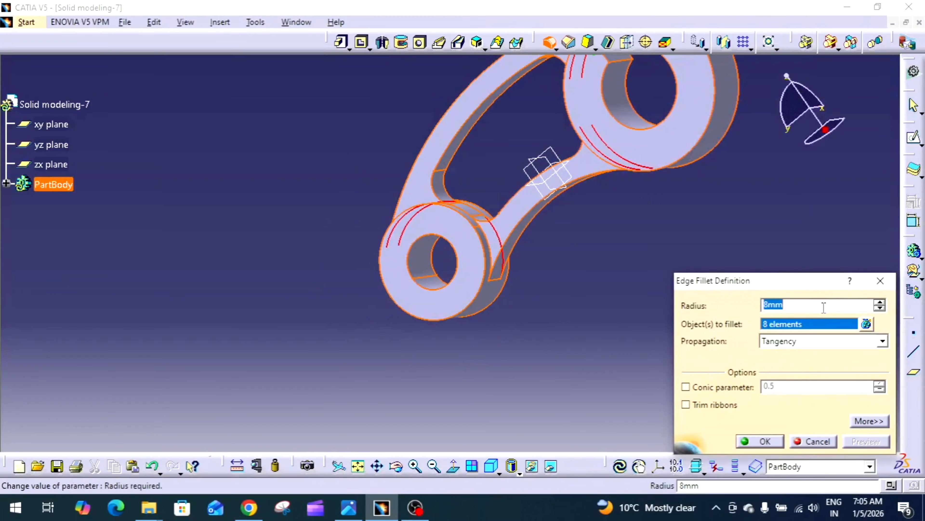
{"action": "key", "text": "Return"}
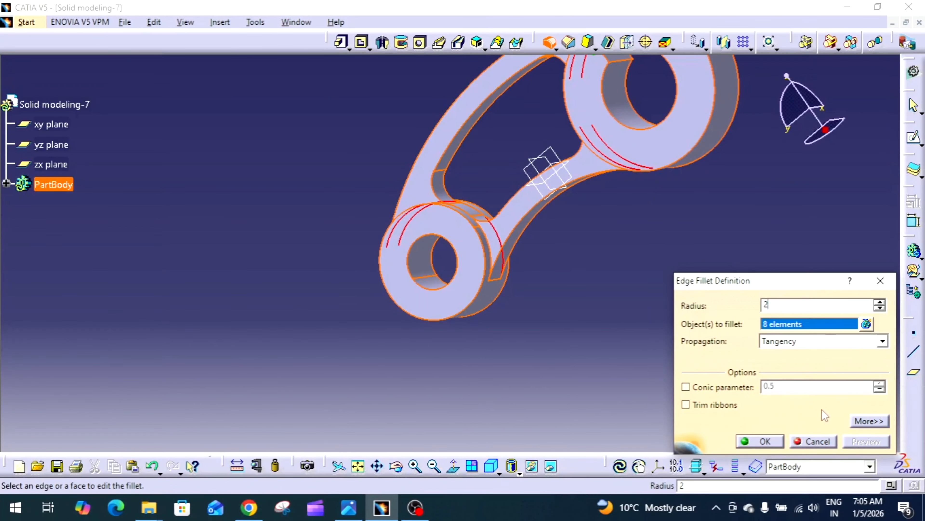
{"action": "left_click", "coordinate": [764, 441]}
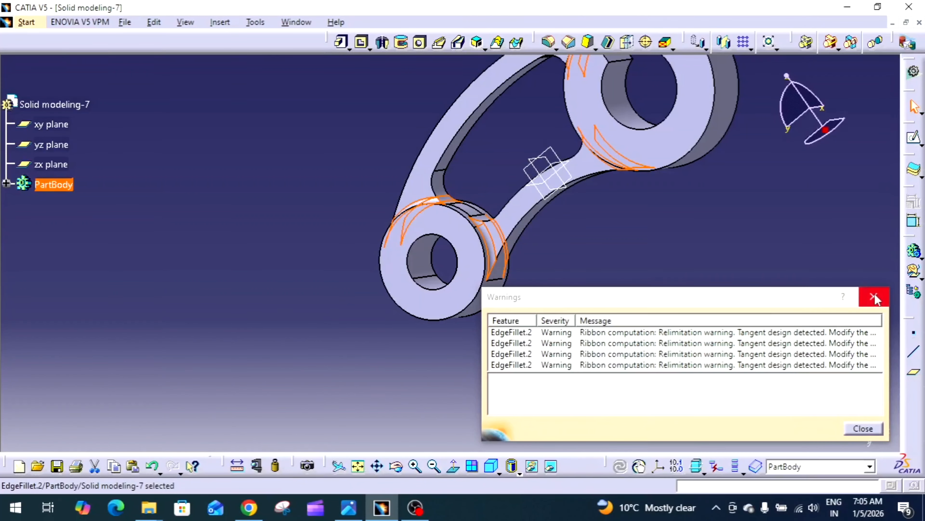
{"action": "left_click", "coordinate": [875, 298]}
Step: Inspect the filleted lever from several angles and return to the isometric view
{"action": "middle_click_drag", "start_coordinate": [578, 252], "coordinate": [675, 169]}
{"action": "middle_click_drag", "start_coordinate": [523, 201], "coordinate": [460, 337]}
{"action": "middle_click_drag", "start_coordinate": [570, 233], "coordinate": [467, 455]}
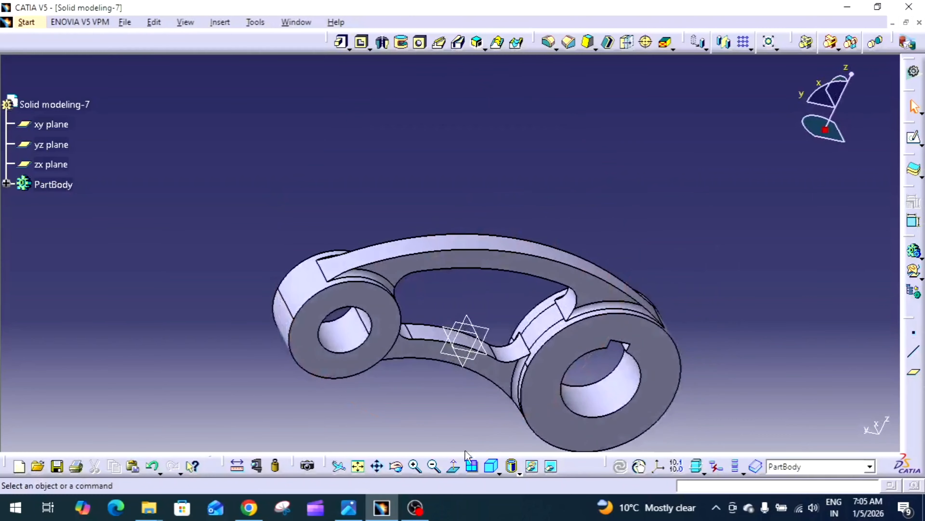
{"action": "left_click", "coordinate": [491, 465]}
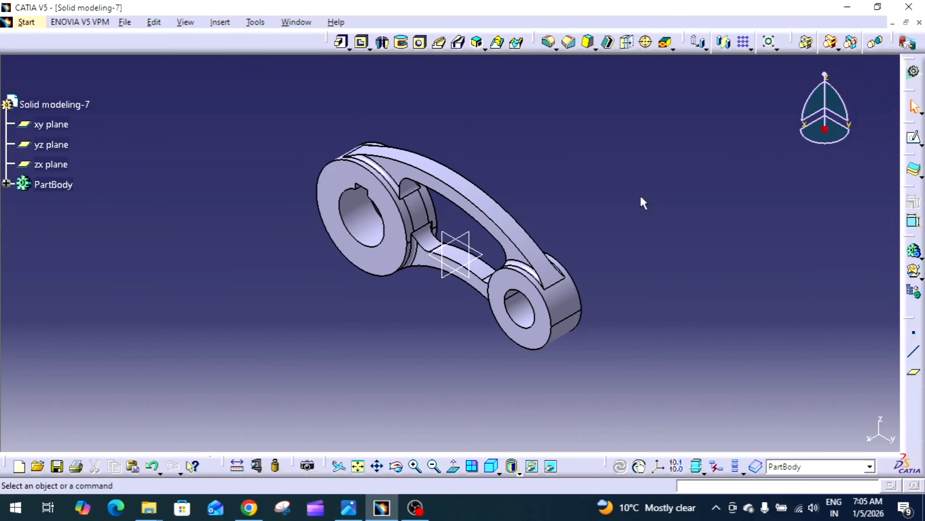